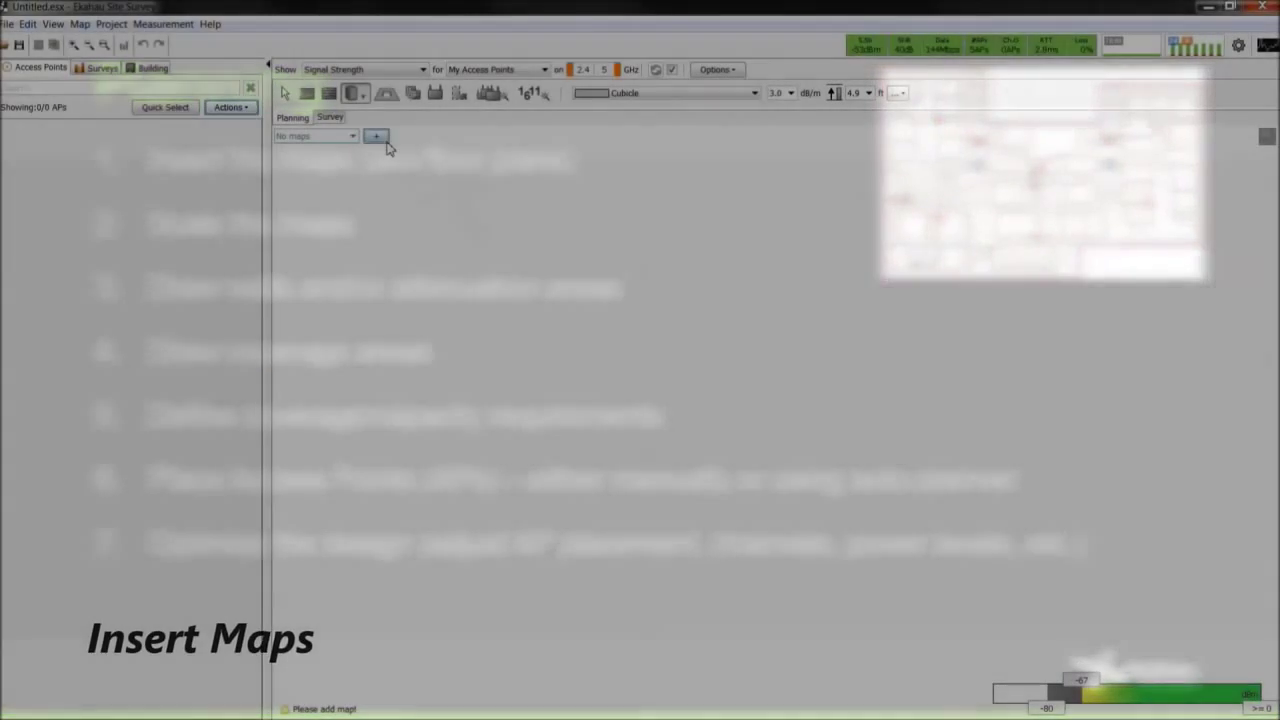
Step: Insert the Floor 1 plan image as the project's first map
click(230, 148)
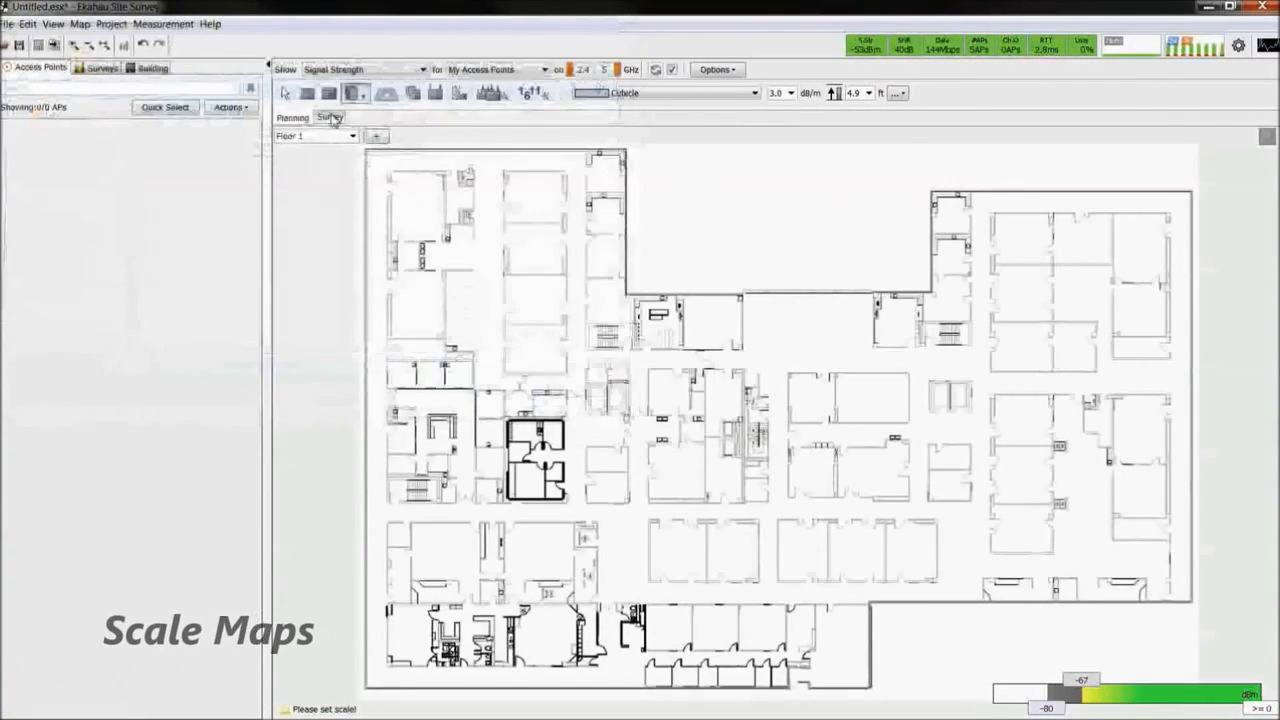
Step: Scale Floor 1 so its left edge measures 135 ft
drag(366, 152, 365, 690)
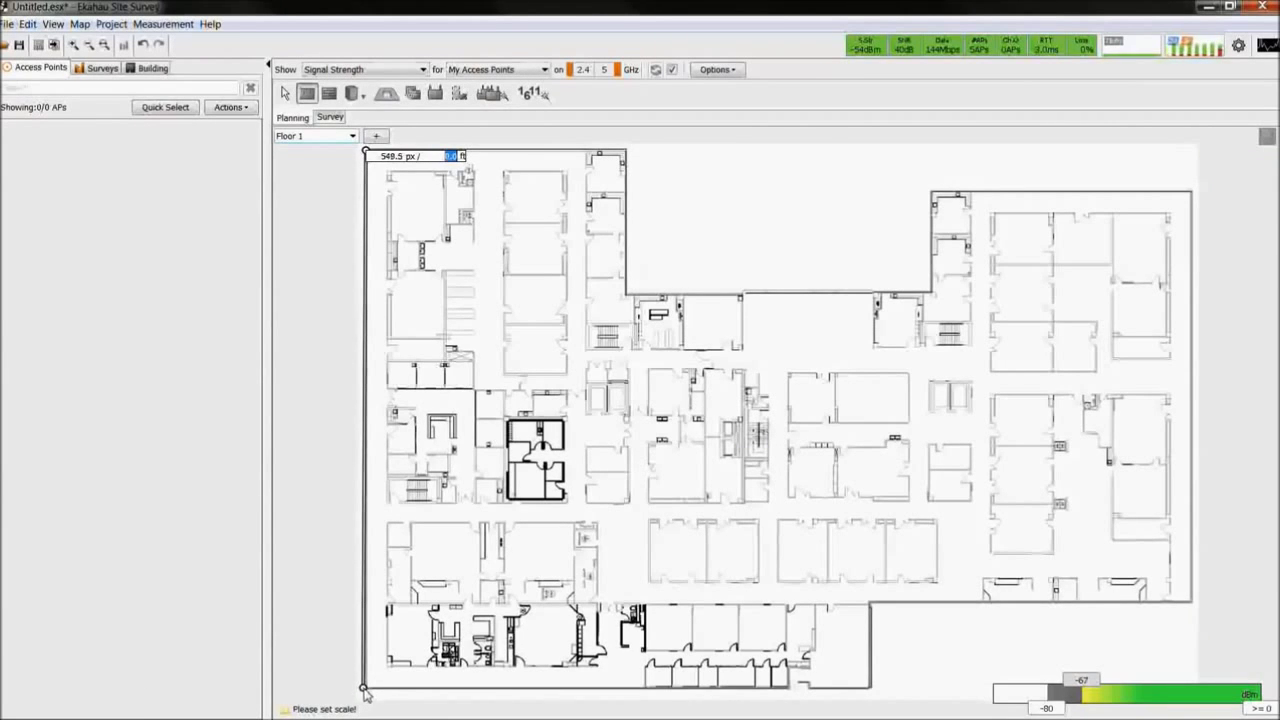
text(135)
key(Return)
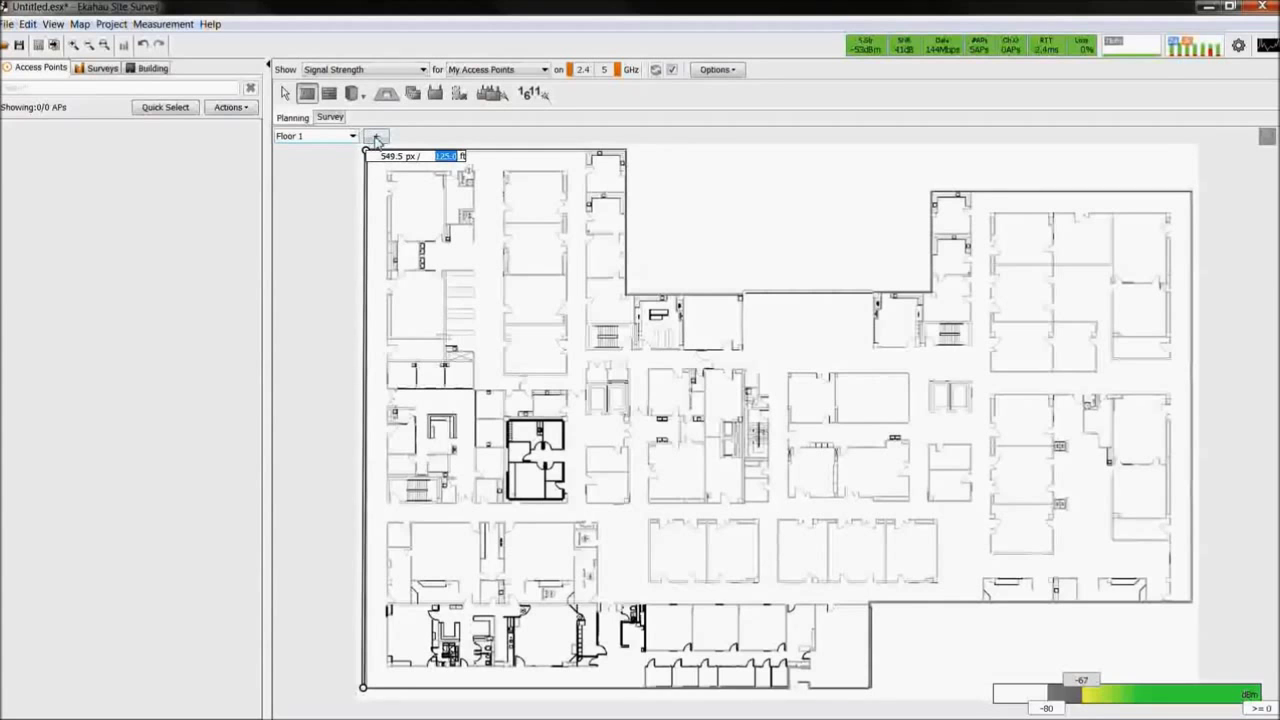
Step: Add the Floor 2 map and scale its left edge to 55 ft
click(376, 137)
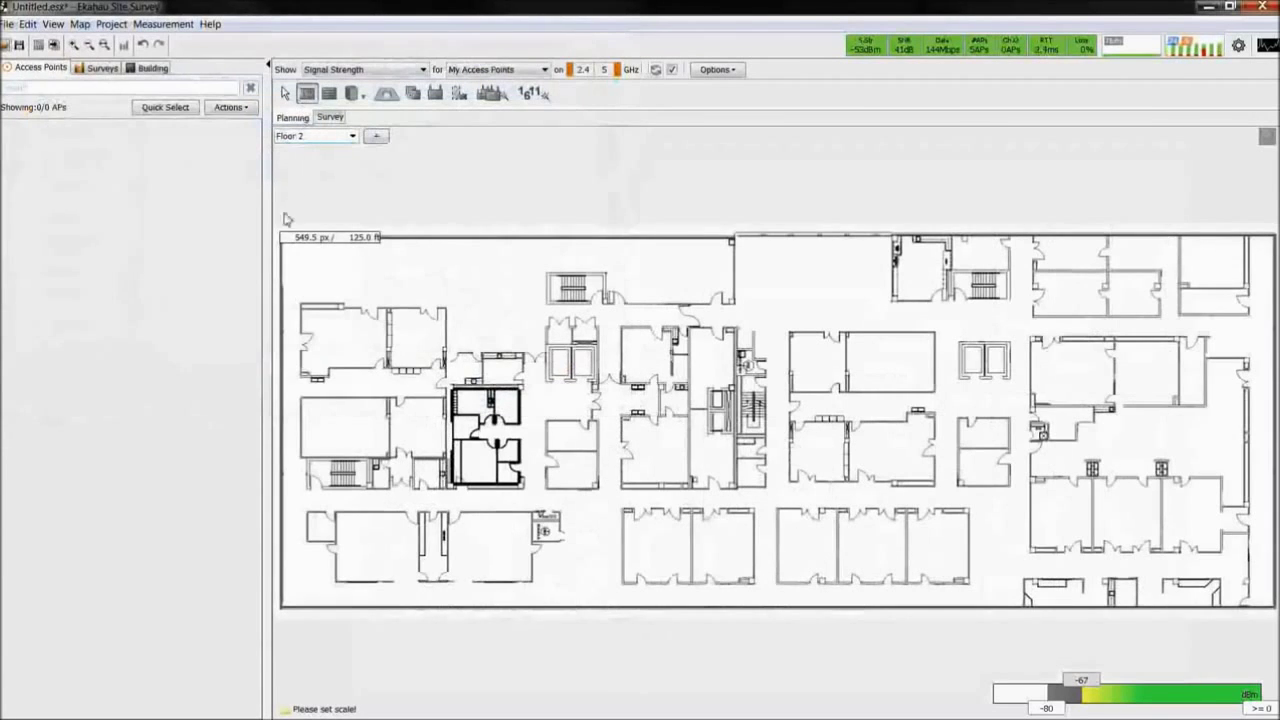
drag(283, 241, 282, 607)
text(55)
key(Return)
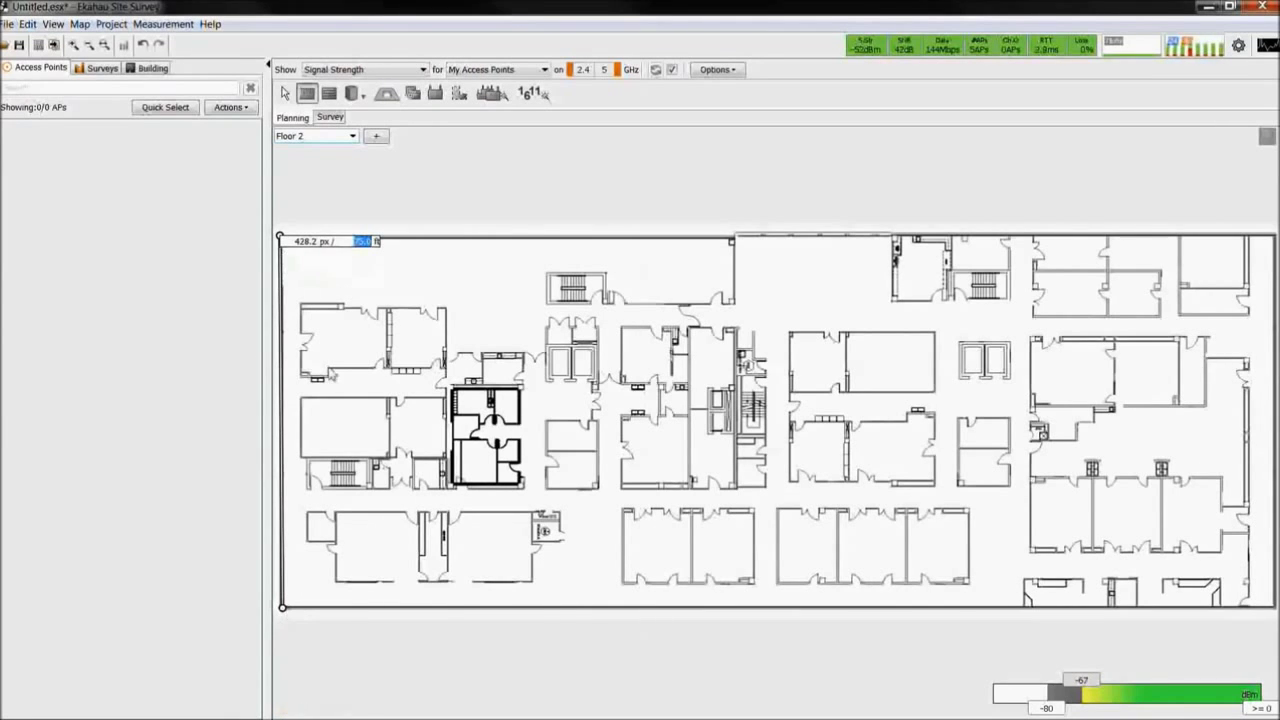
Step: Add the Floor 3 map and scale its left edge to 75 ft
click(375, 137)
double_click(378, 135)
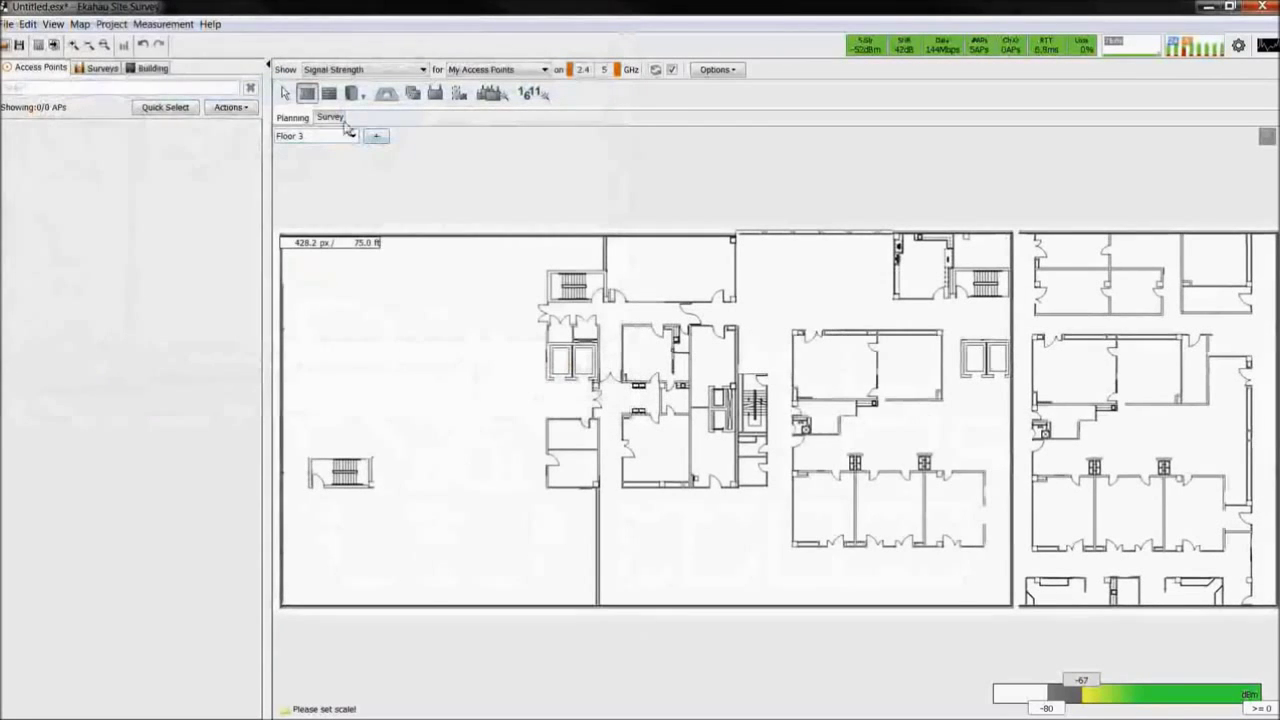
drag(281, 238, 283, 615)
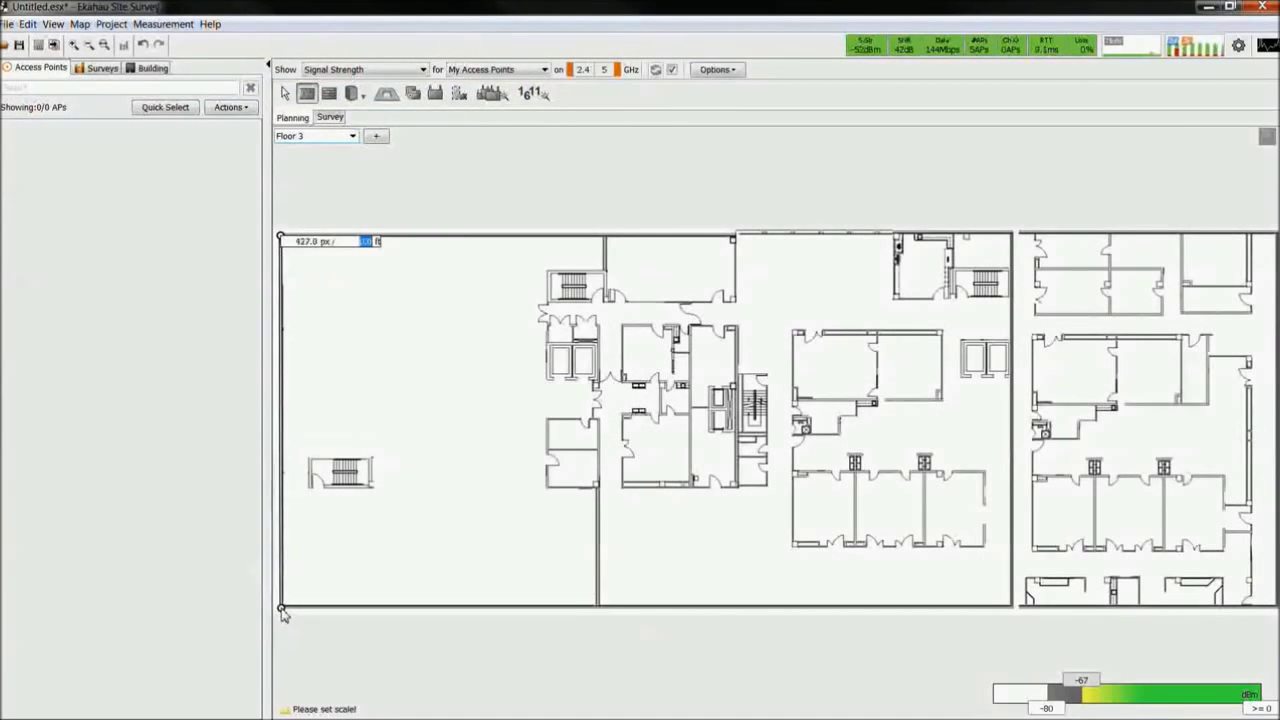
text(75)
key(Return)
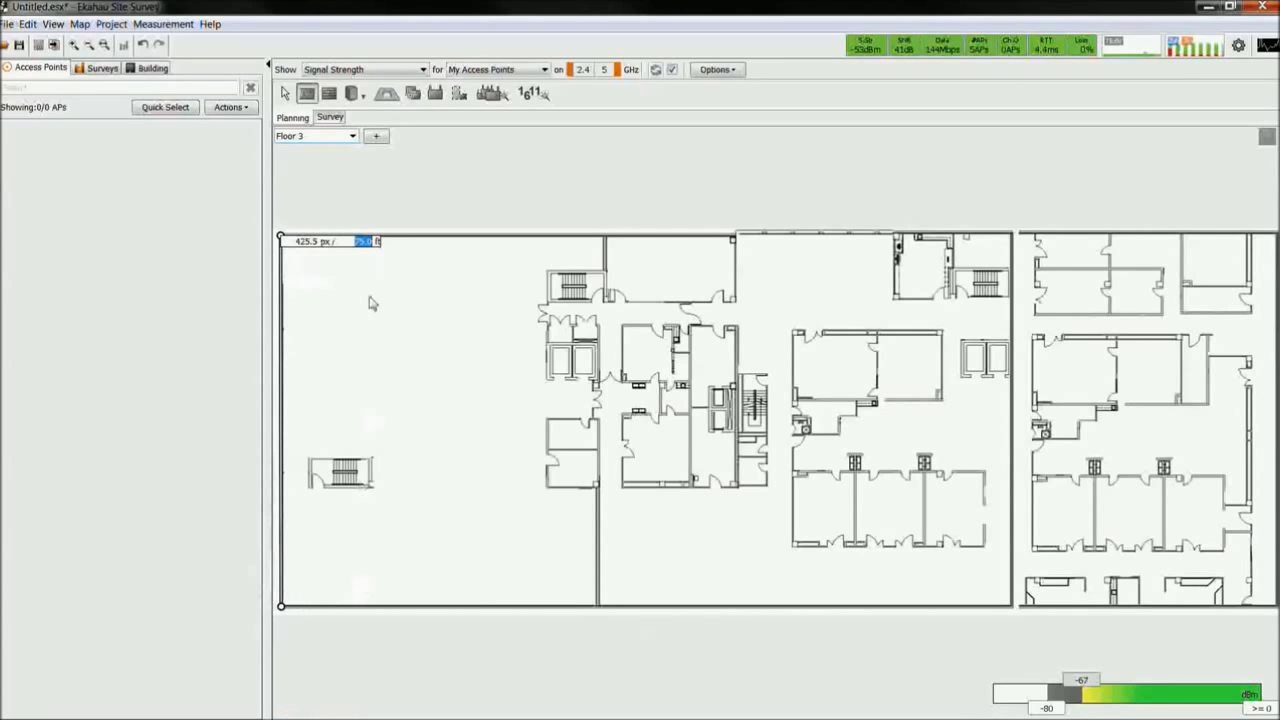
click(152, 68)
Step: Create a new building containing Floors 1, 2 and 3
click(129, 409)
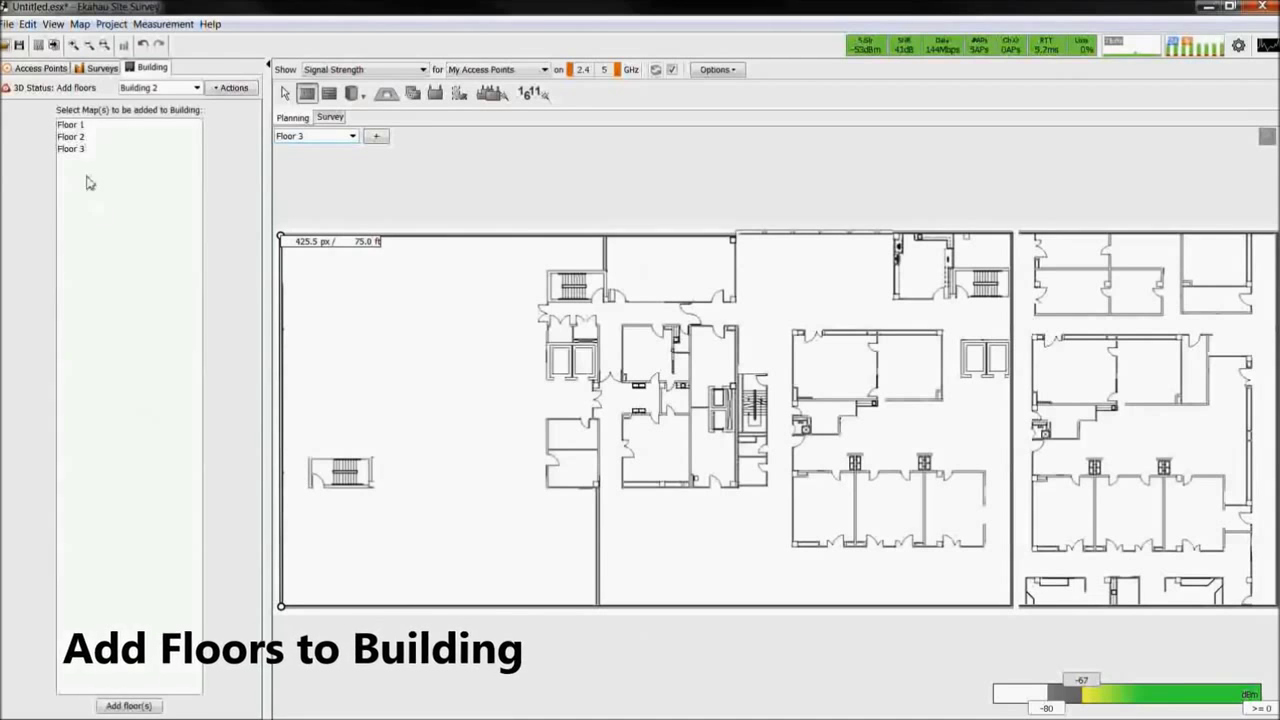
click(84, 126)
shift+click(80, 149)
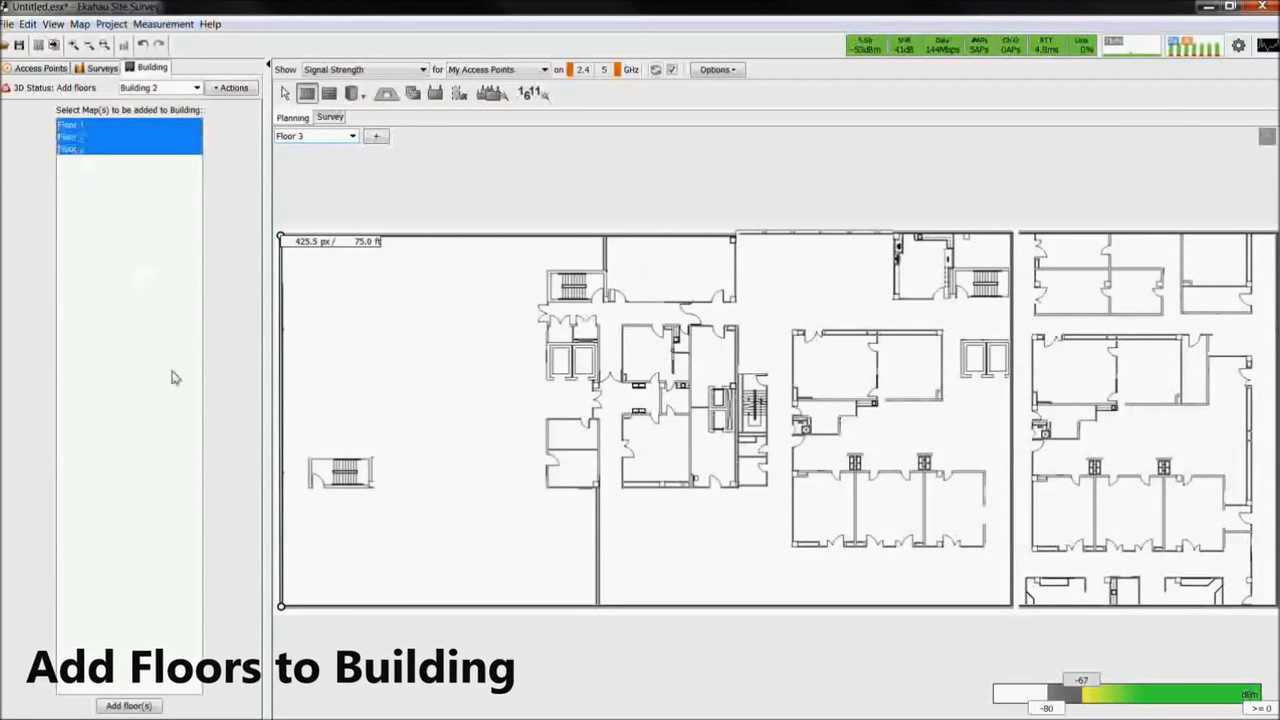
click(125, 705)
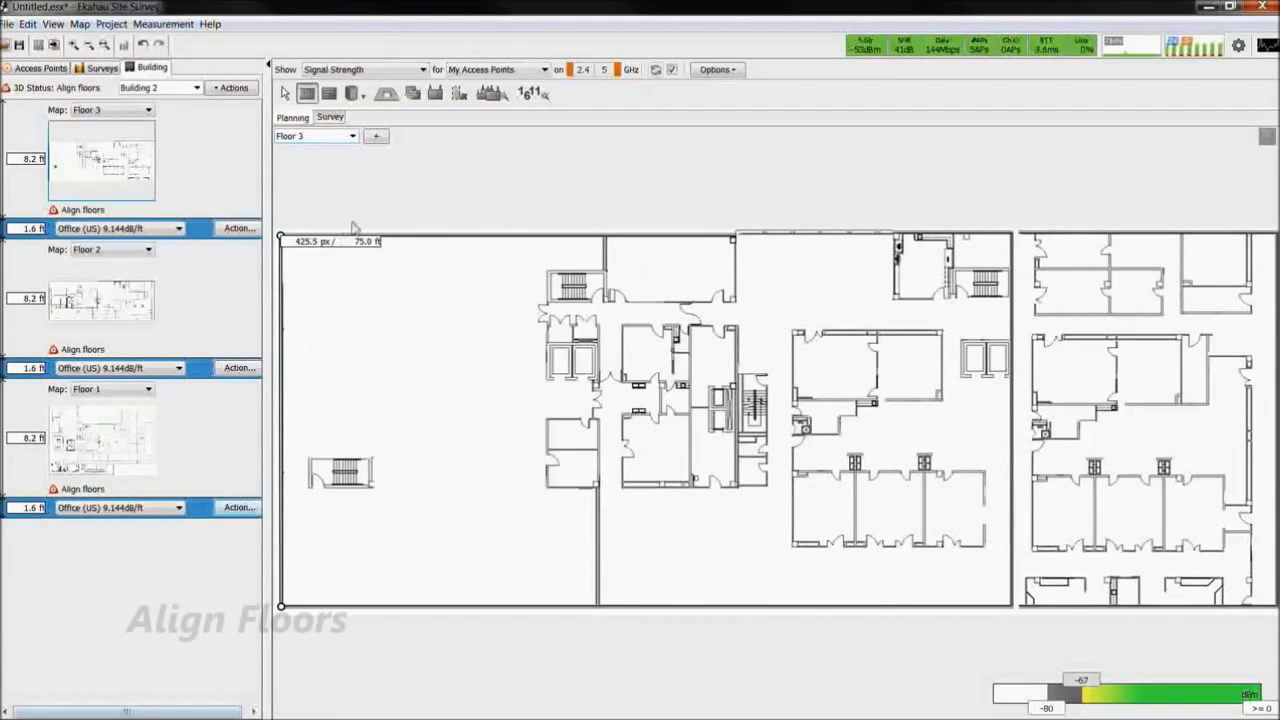
Step: Place three alignment points at the lower-left, upper and right stairs on Floor 3
click(412, 94)
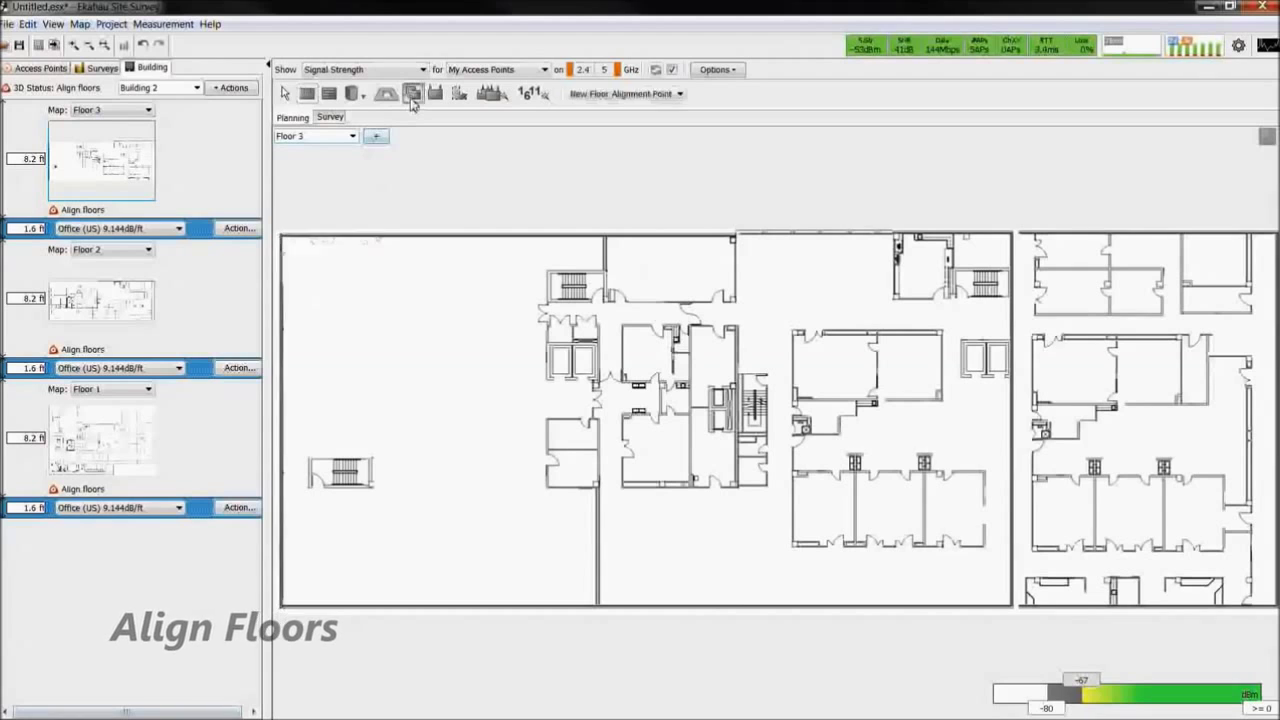
click(311, 486)
click(550, 271)
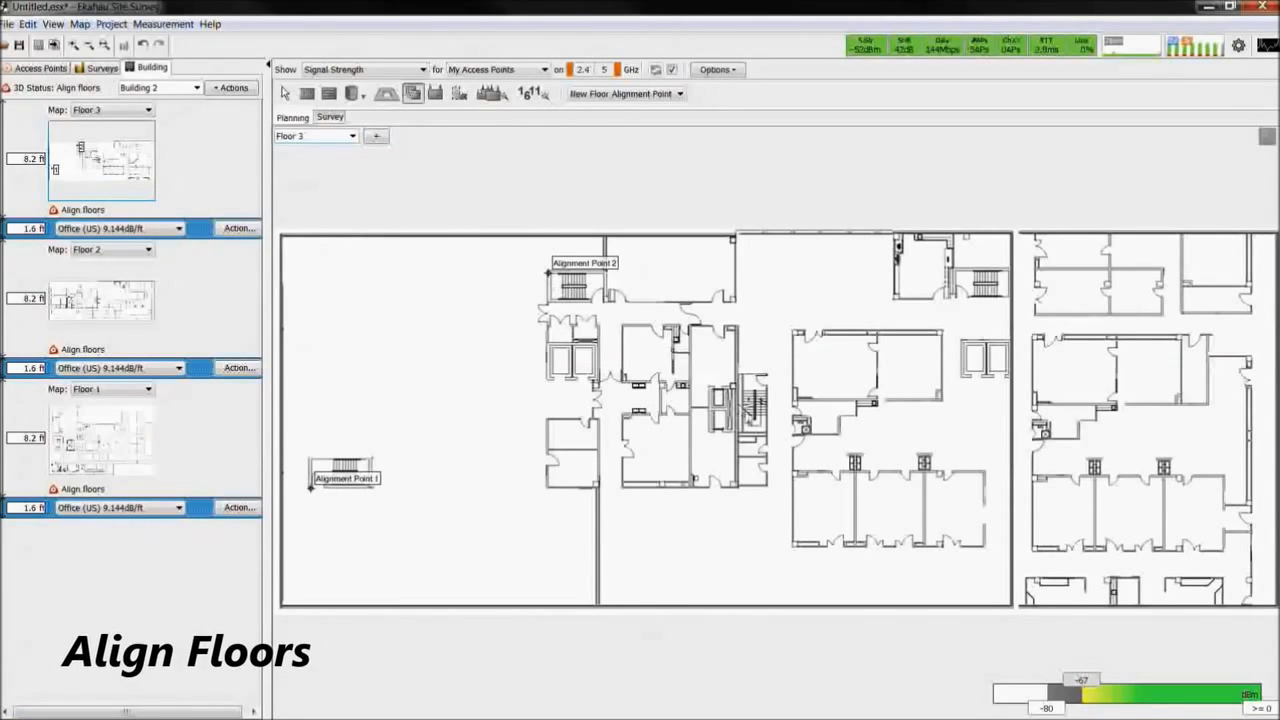
click(767, 431)
Step: On Floor 2, place alignment points 2 and 3 at the upper and right stairs
click(316, 136)
click(300, 160)
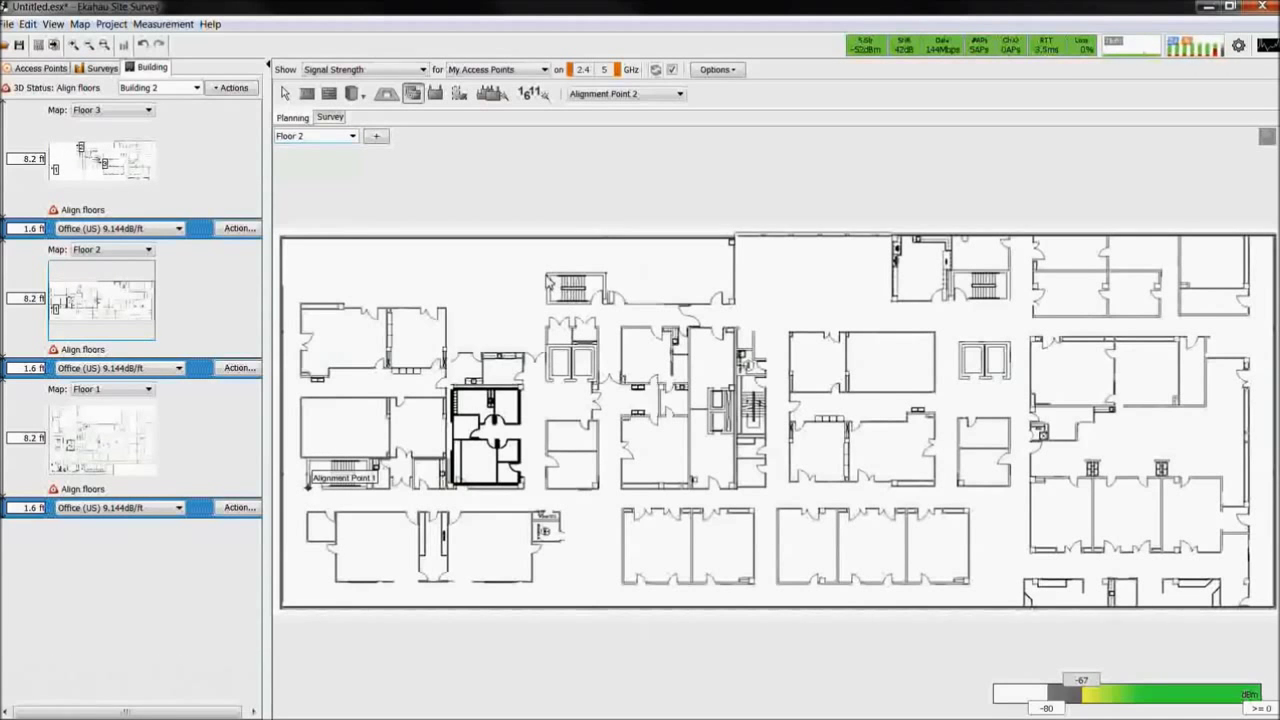
click(550, 272)
click(765, 431)
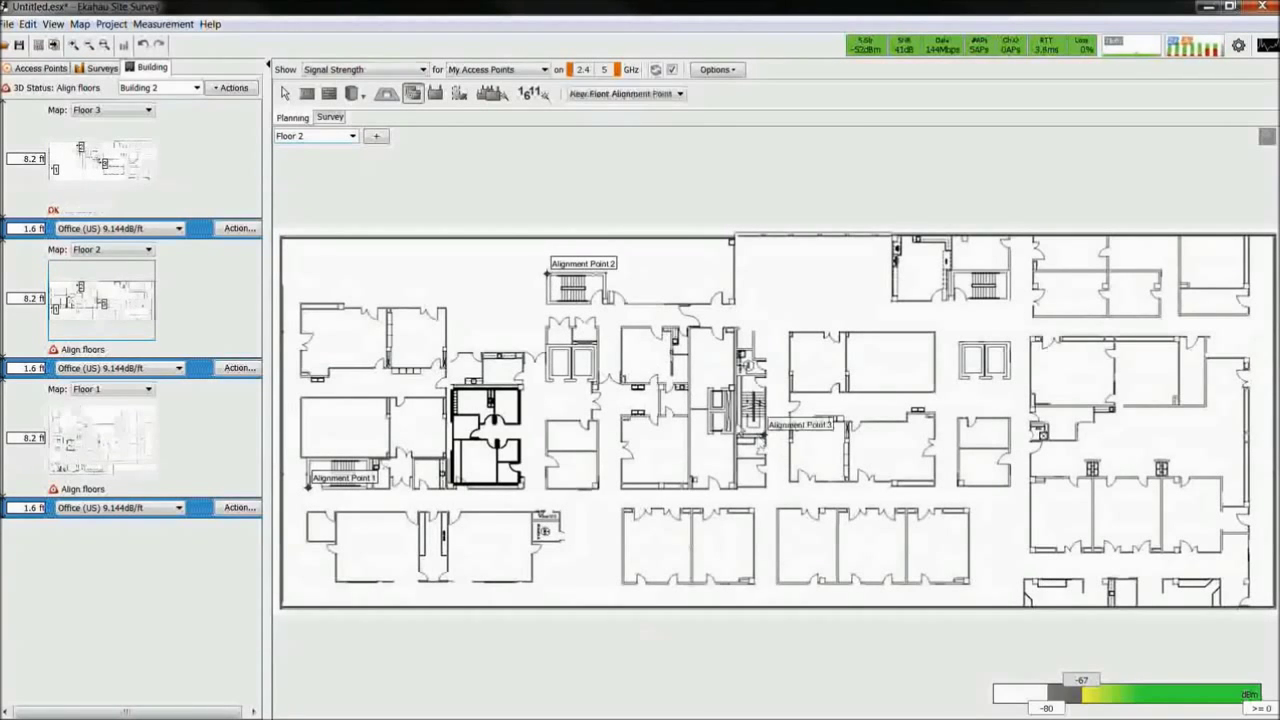
Step: On Floor 1, place alignment points at the lower-left, upper and central stairs
click(351, 138)
click(300, 174)
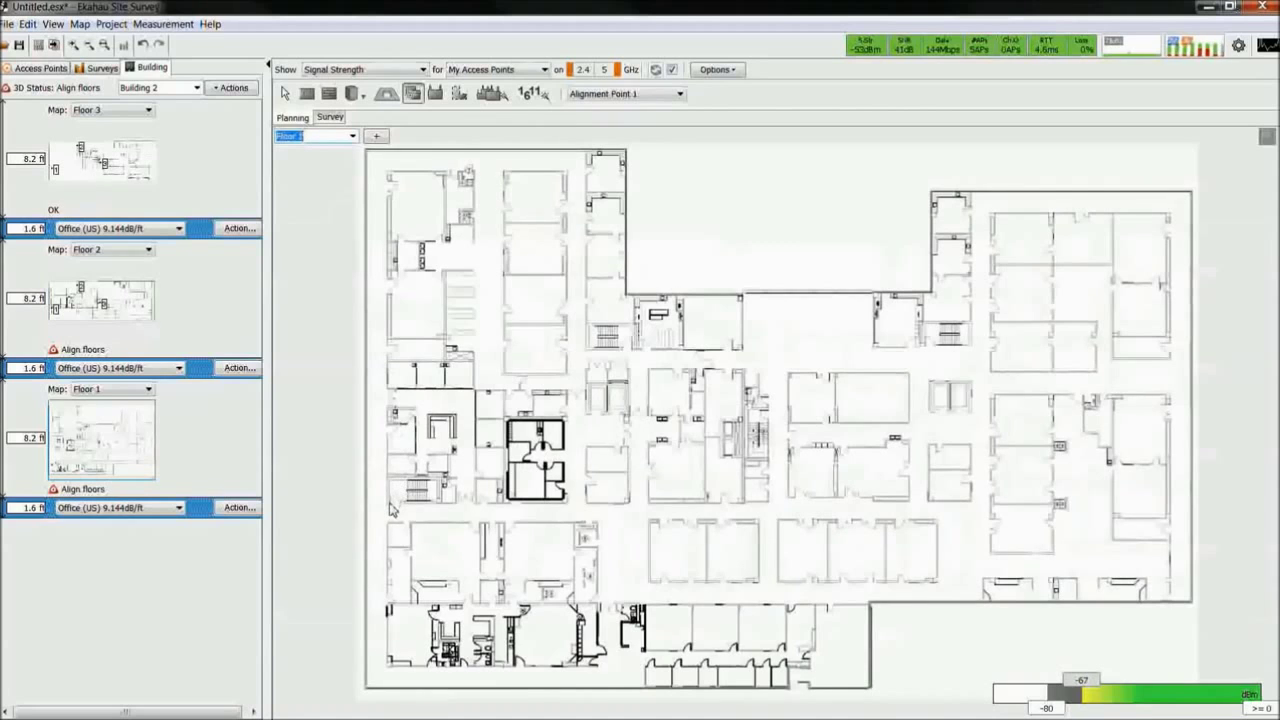
click(389, 503)
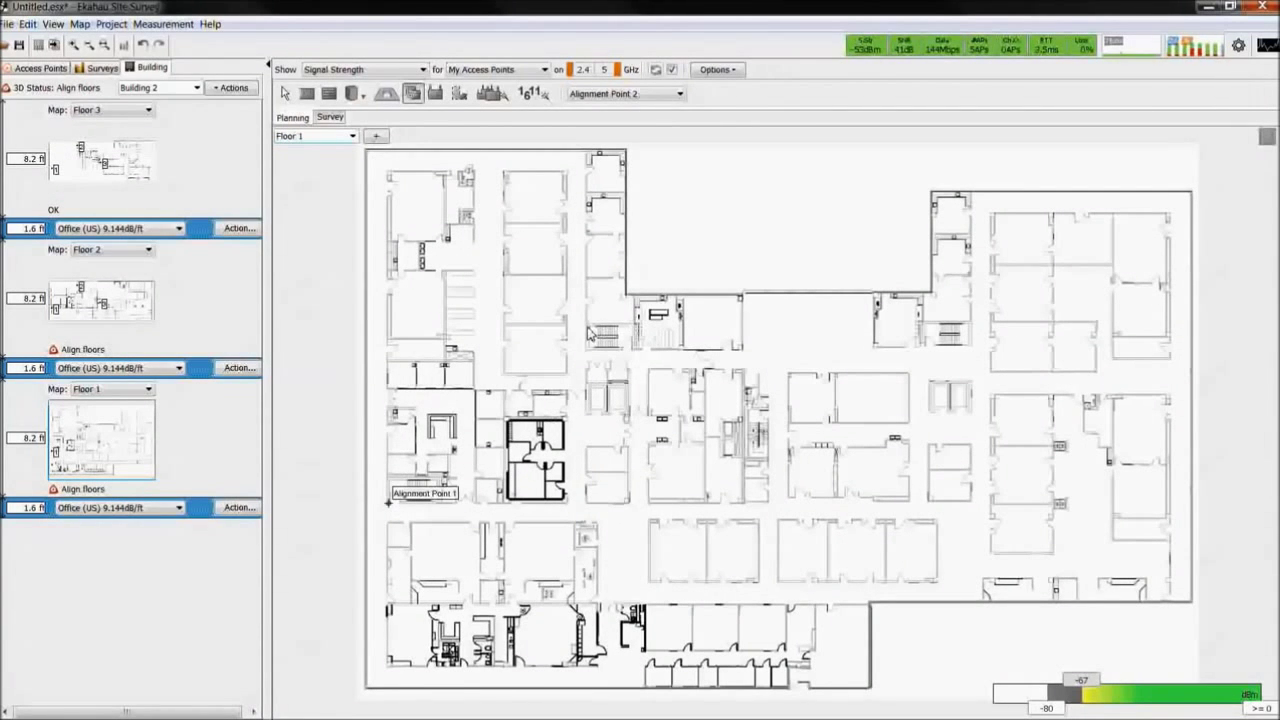
click(589, 327)
click(768, 458)
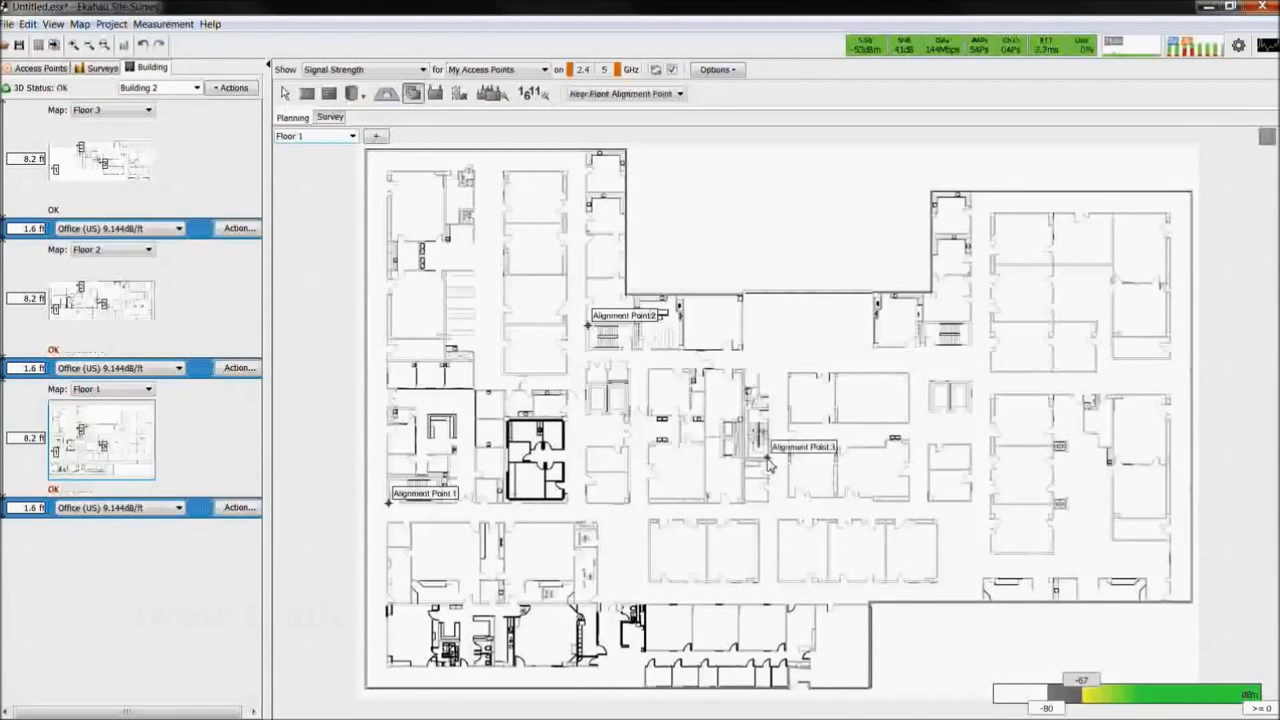
Step: Select Brick Wall (10dB) as the wall material for drawing
click(329, 94)
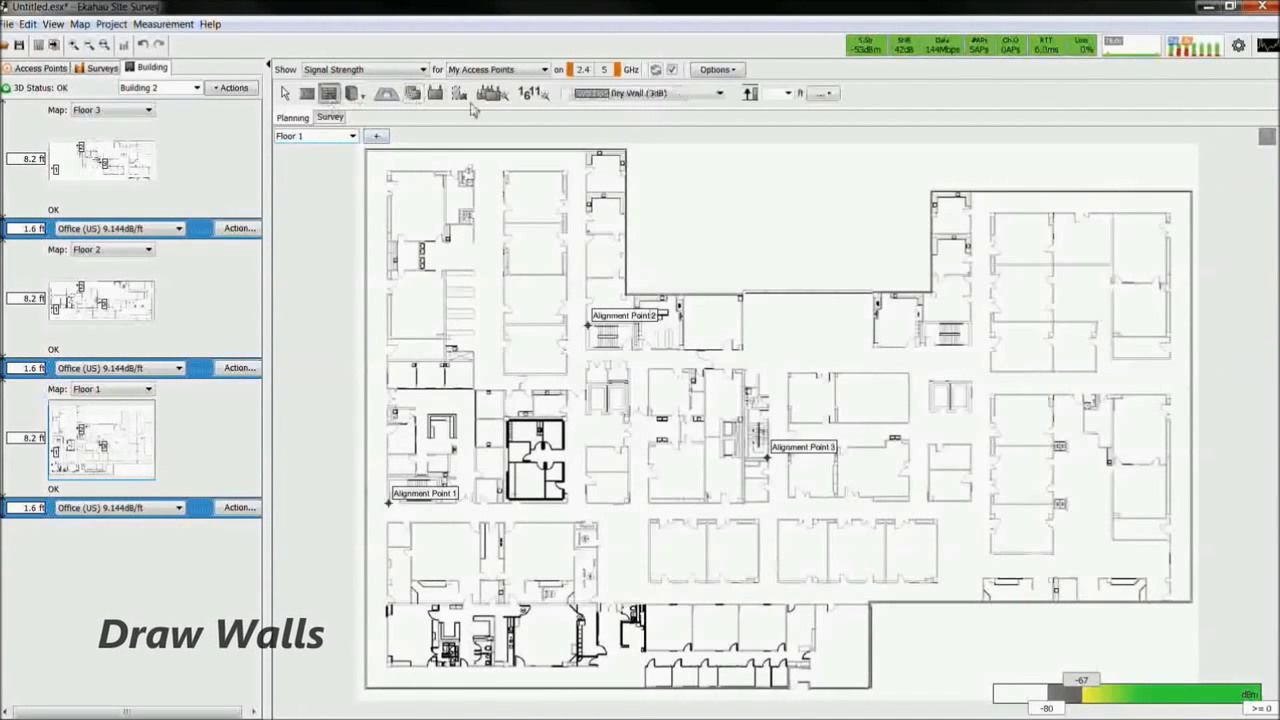
click(715, 93)
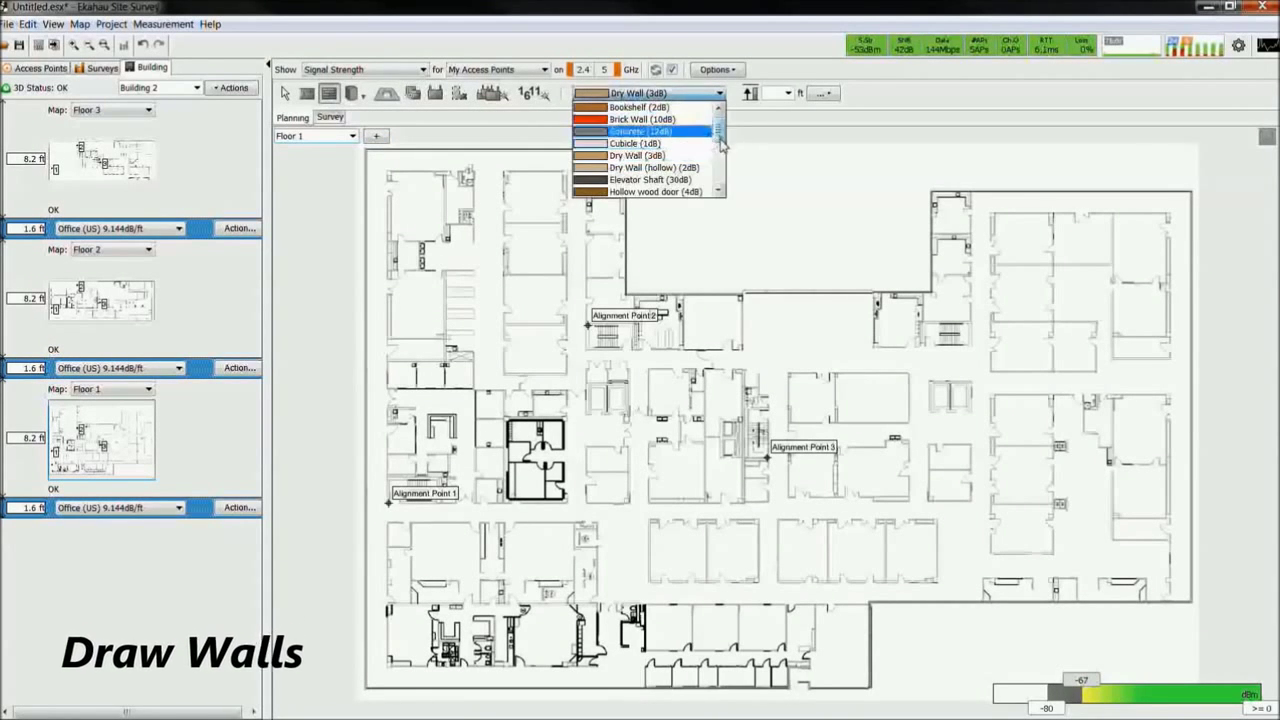
scroll(716, 140, down, 3)
scroll(720, 137, up, 3)
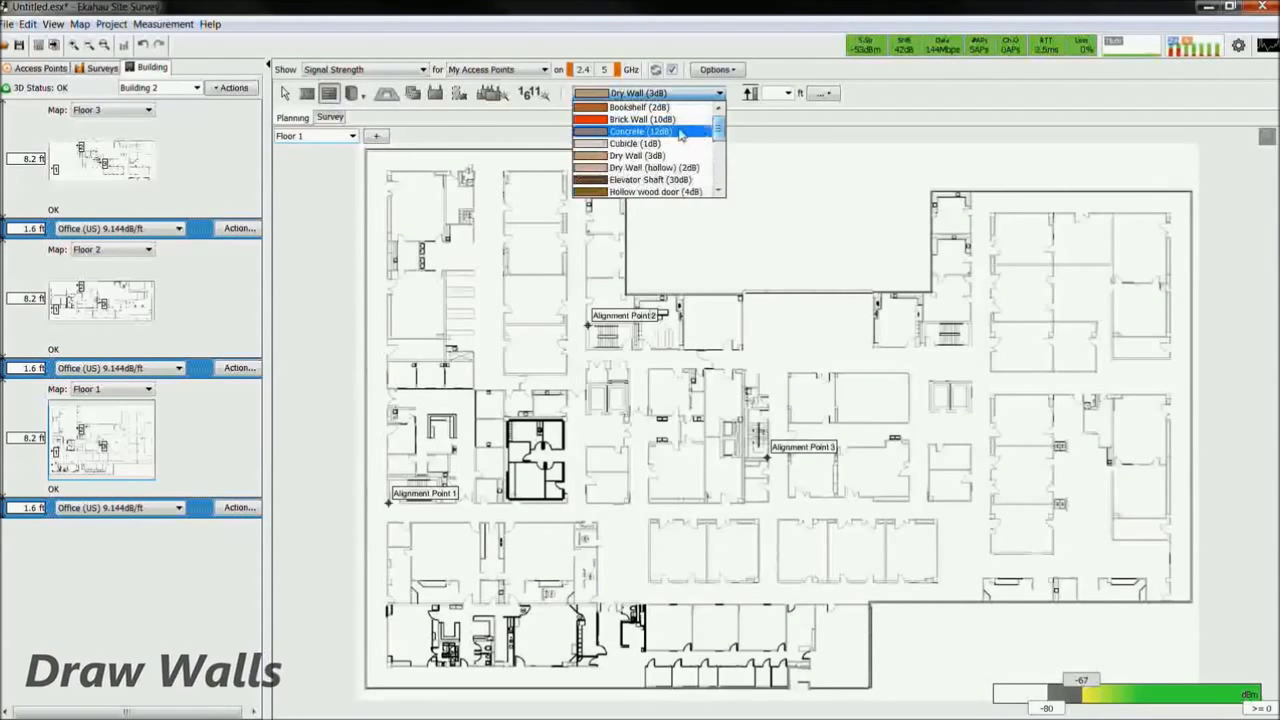
click(642, 119)
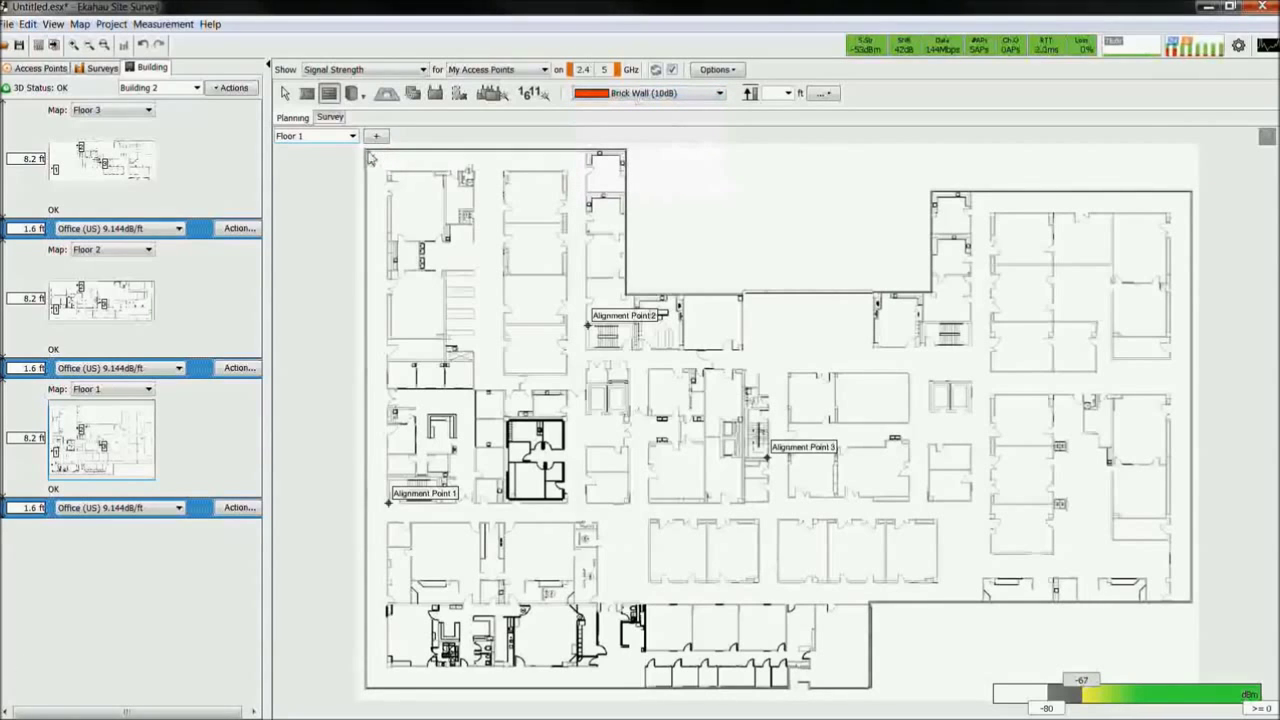
Step: Trace Brick Wall (10dB) walls around the entire building perimeter on Floor 1
click(367, 151)
click(625, 151)
click(625, 294)
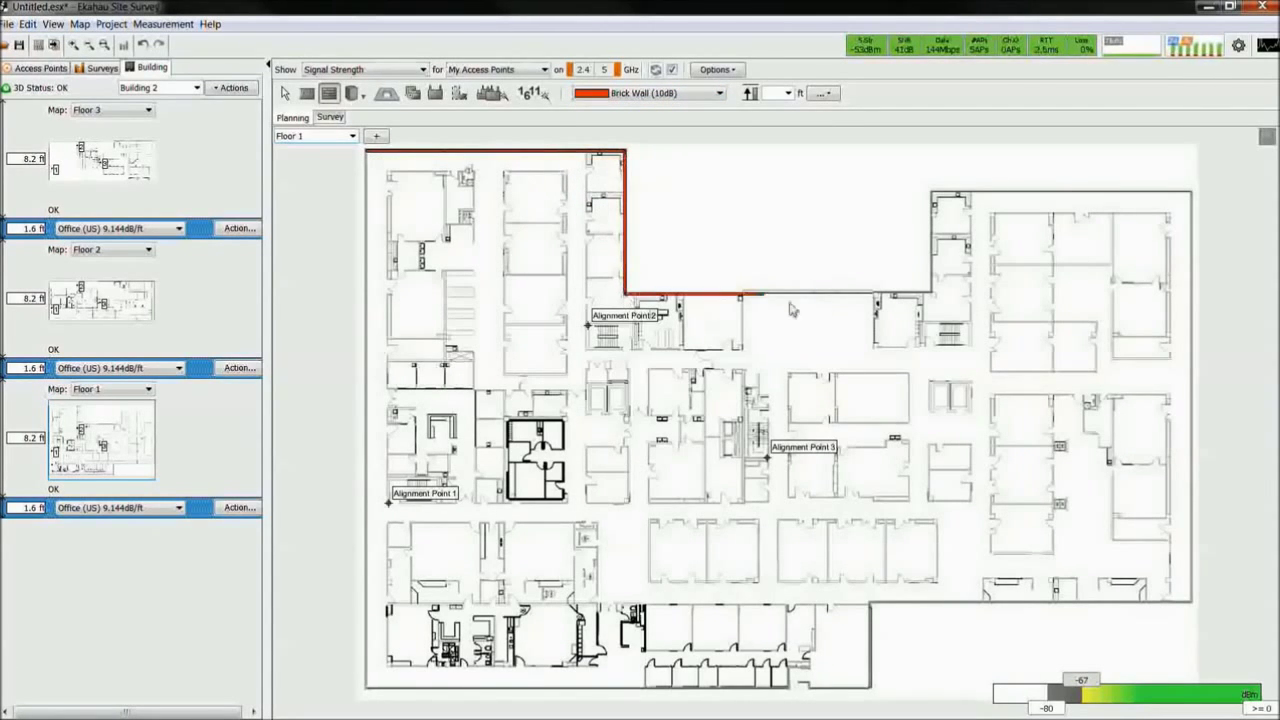
click(930, 294)
click(930, 190)
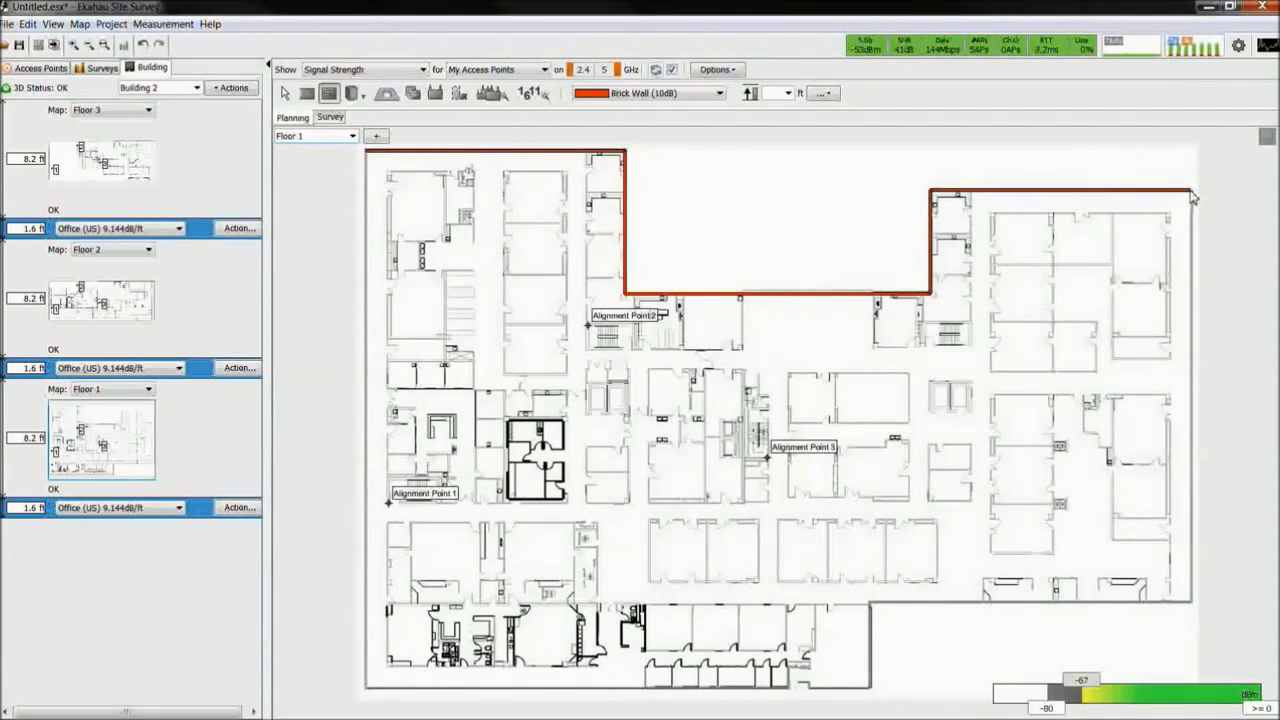
click(1190, 190)
click(1190, 601)
click(870, 601)
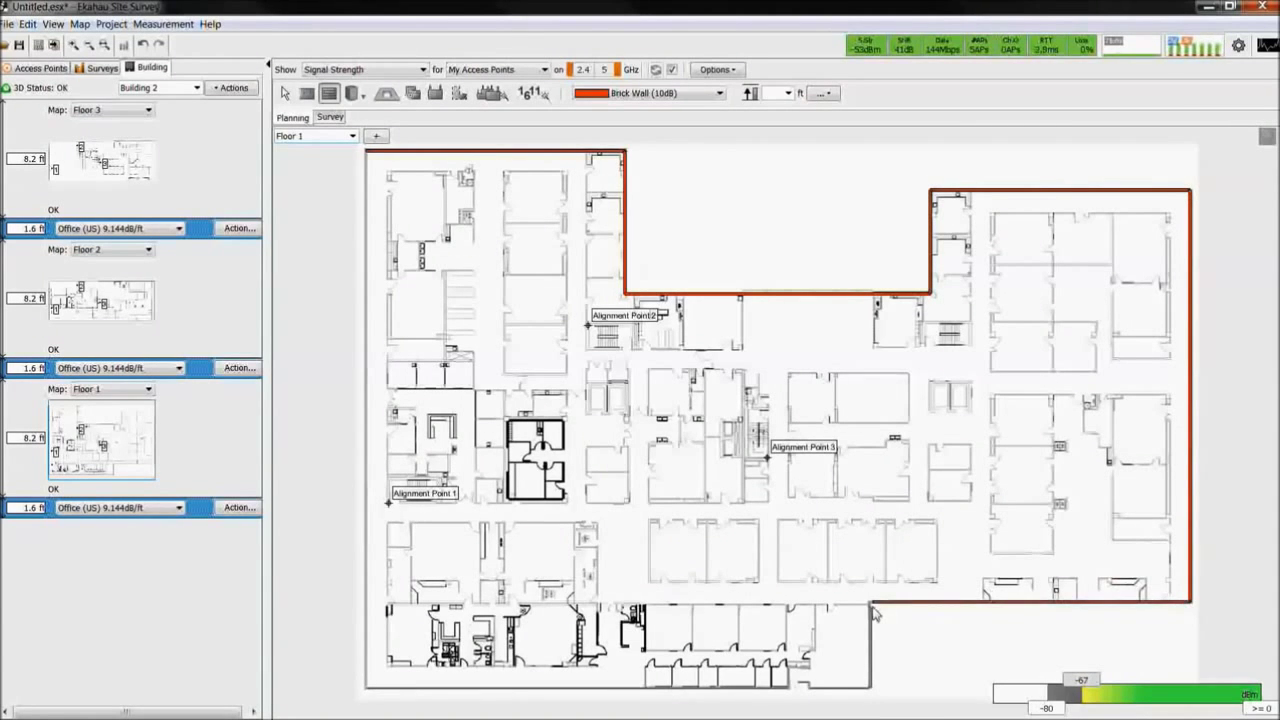
click(869, 688)
click(365, 688)
click(366, 151)
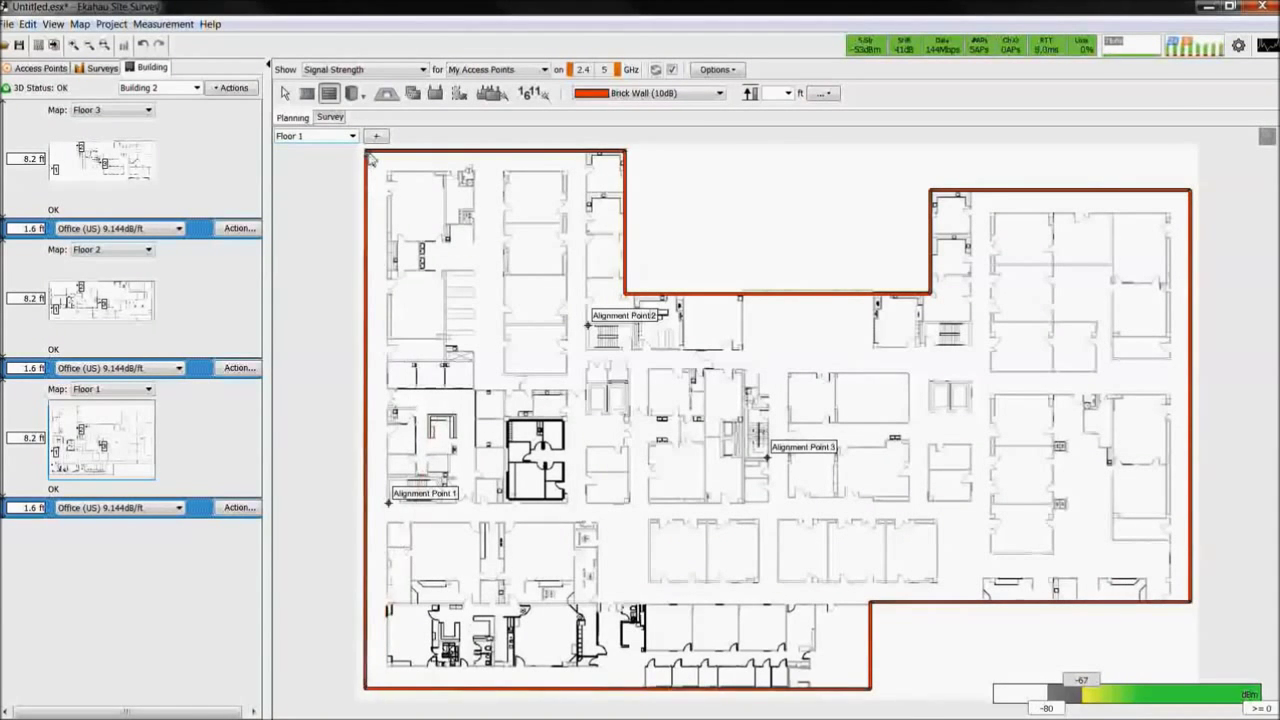
Step: Draw Dry Wall (3dB) walls around the tall narrow room at the top-left
click(719, 93)
click(615, 155)
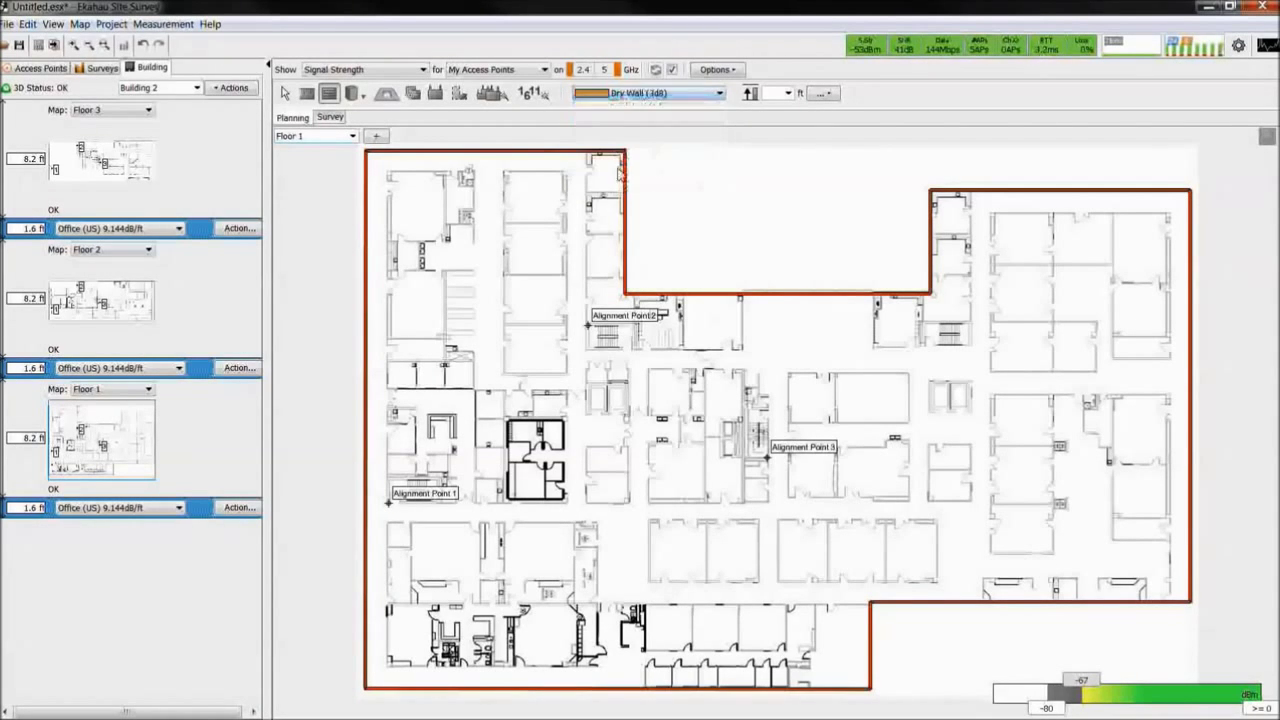
click(505, 174)
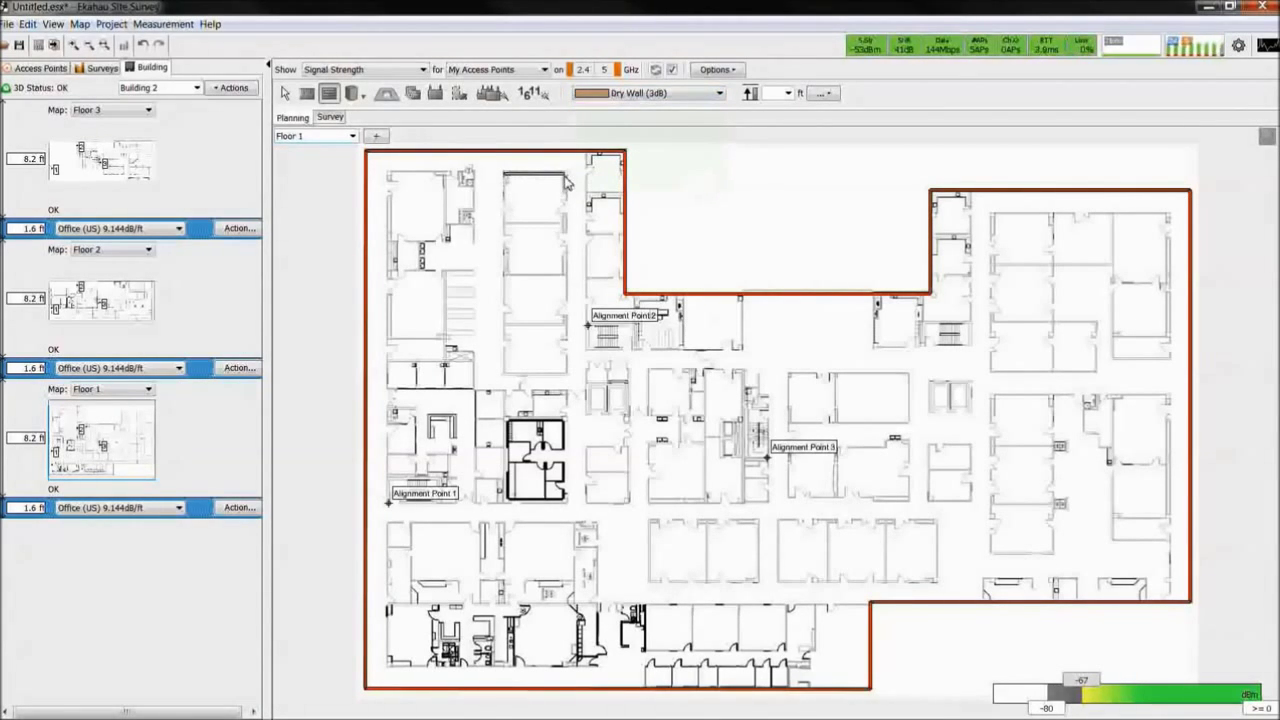
click(566, 173)
click(566, 375)
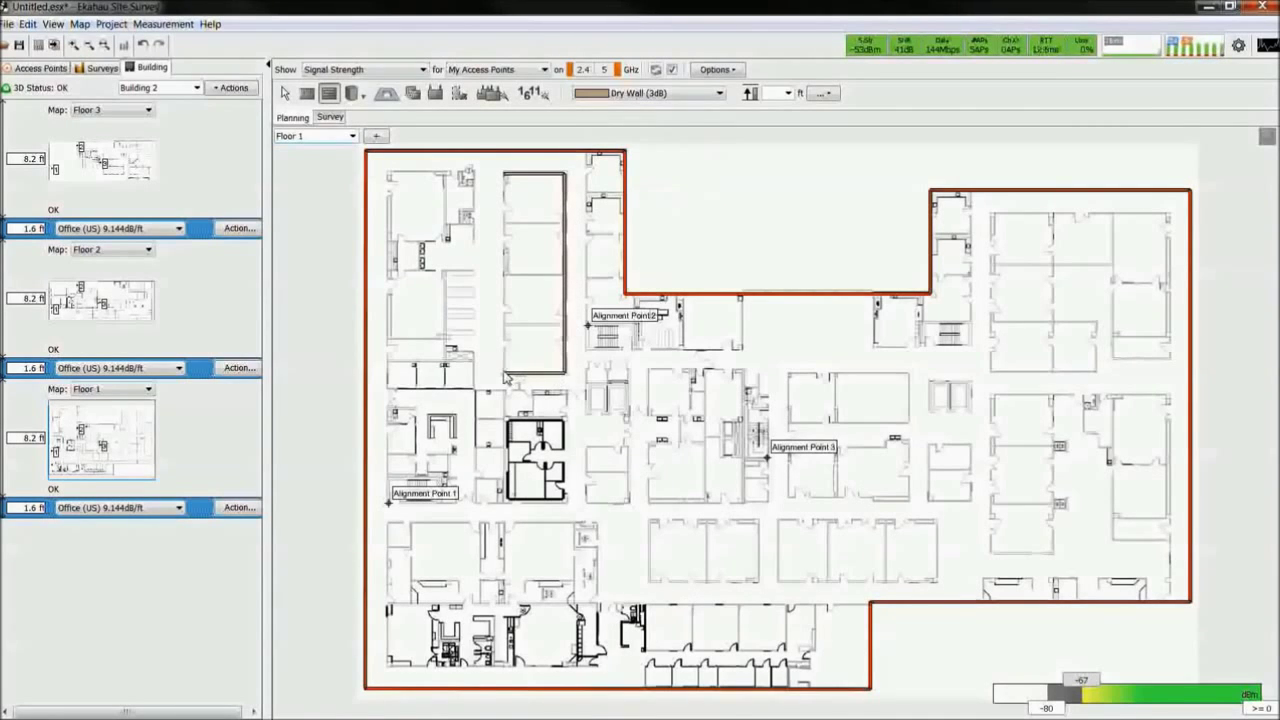
click(505, 375)
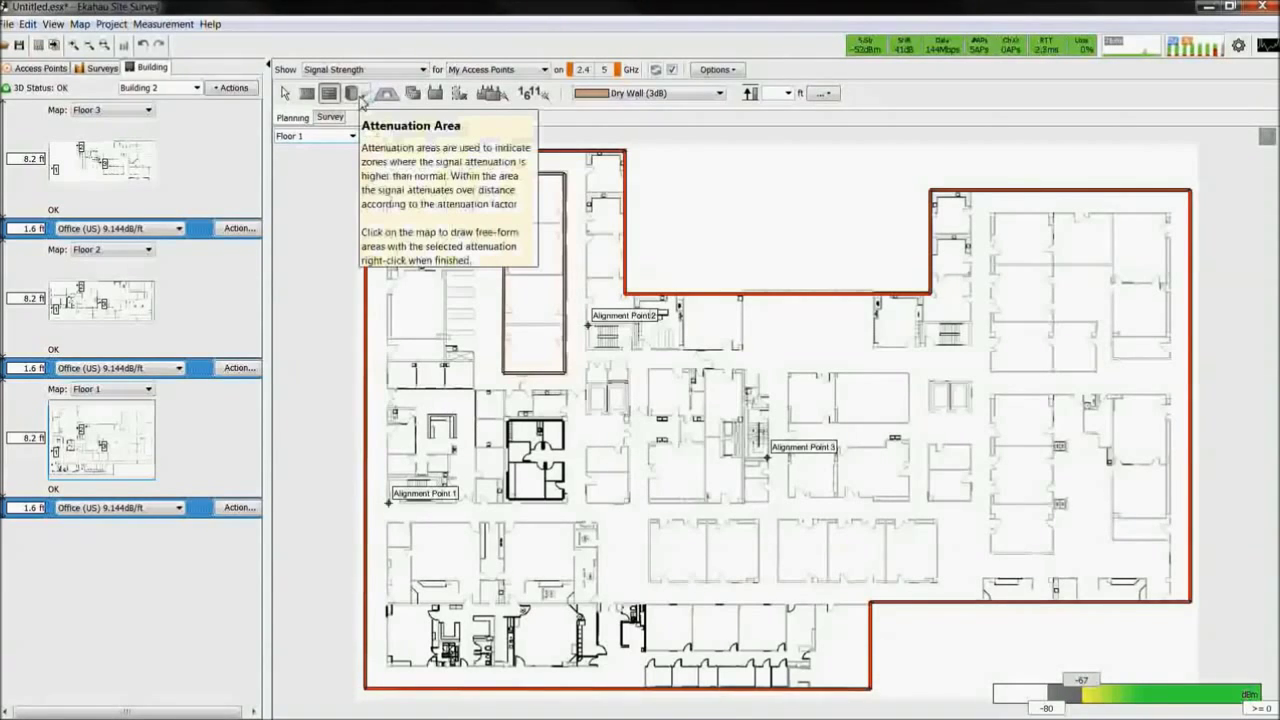
Step: Draw a Cubicle attenuation area (4.9 ft, 3 dB/m) across the bottom-right small rooms
click(360, 97)
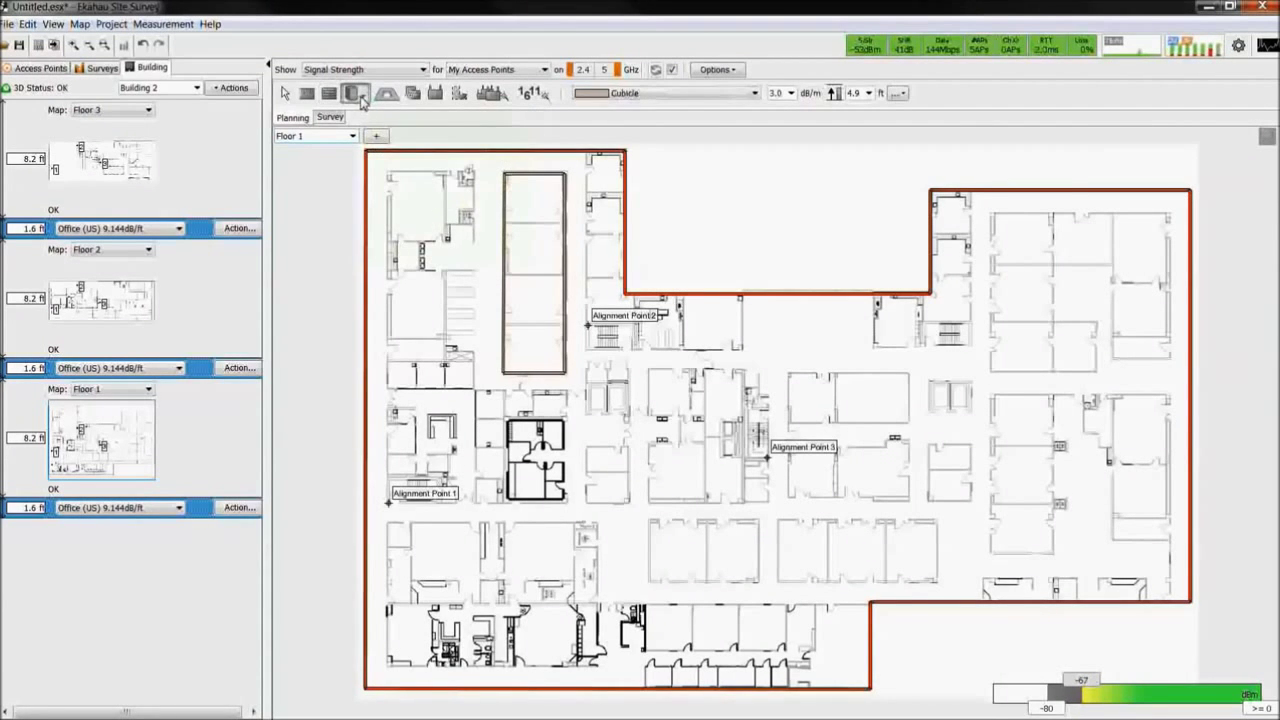
click(754, 93)
mouse_move(754, 125)
mouse_down()
mouse_move(754, 175)
mouse_move(754, 105)
mouse_up()
click(700, 120)
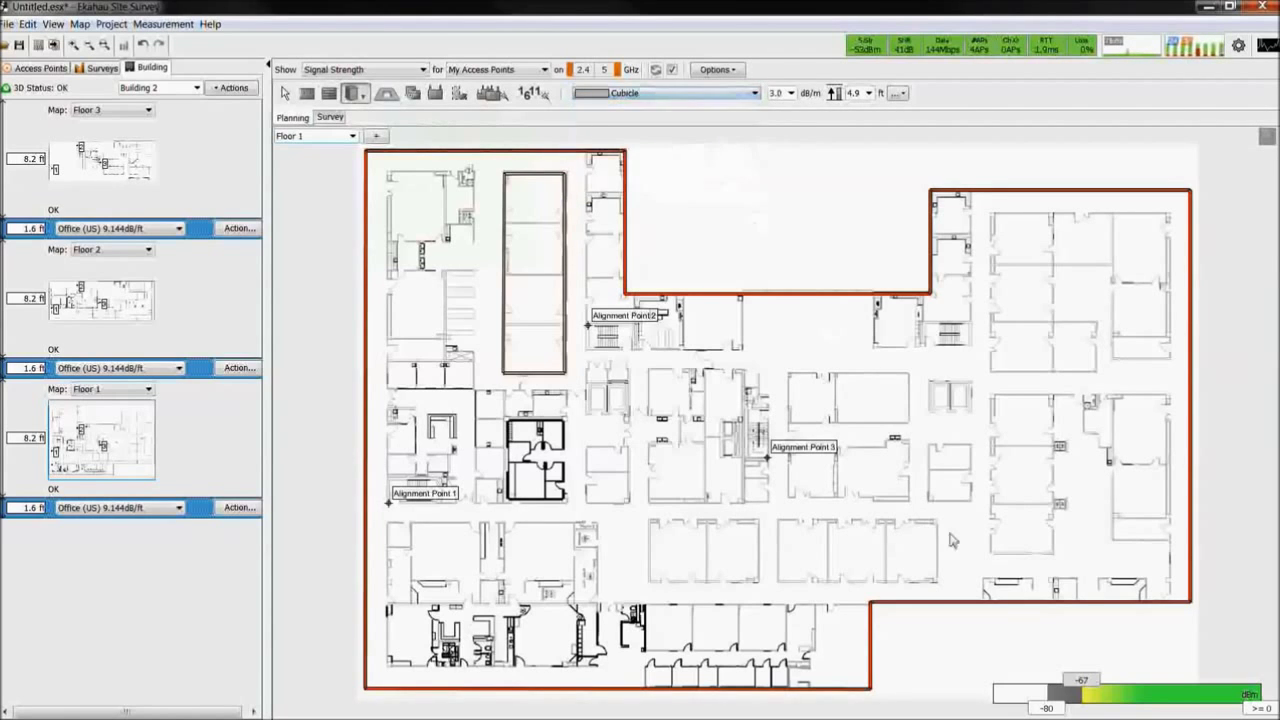
click(987, 587)
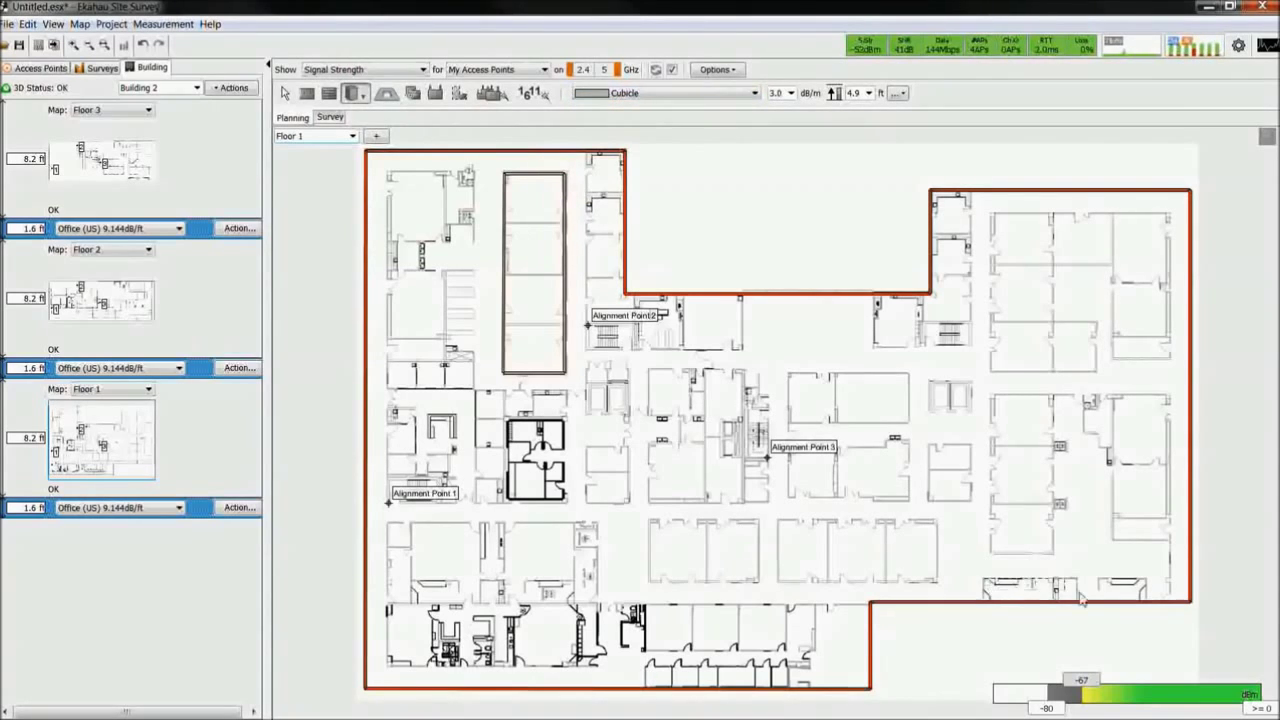
double_click(1147, 607)
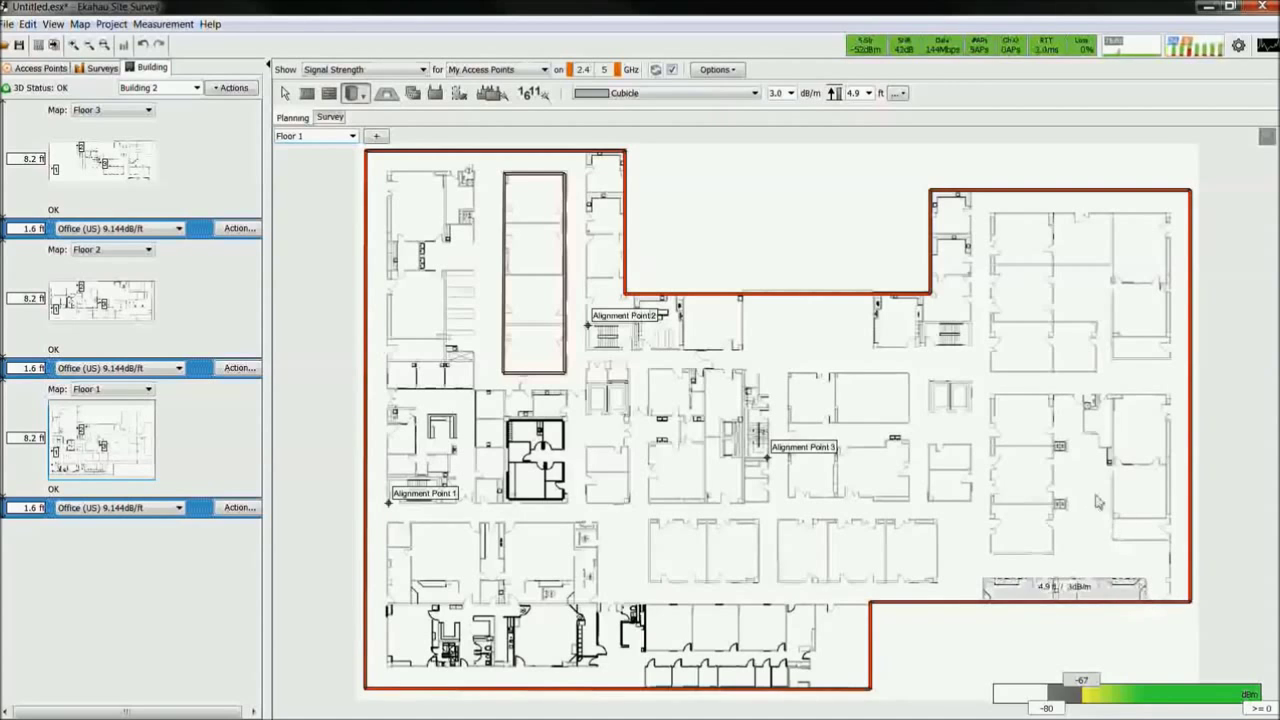
Step: Outline the whole building footprint on Floor 1 as a coverage area
click(458, 94)
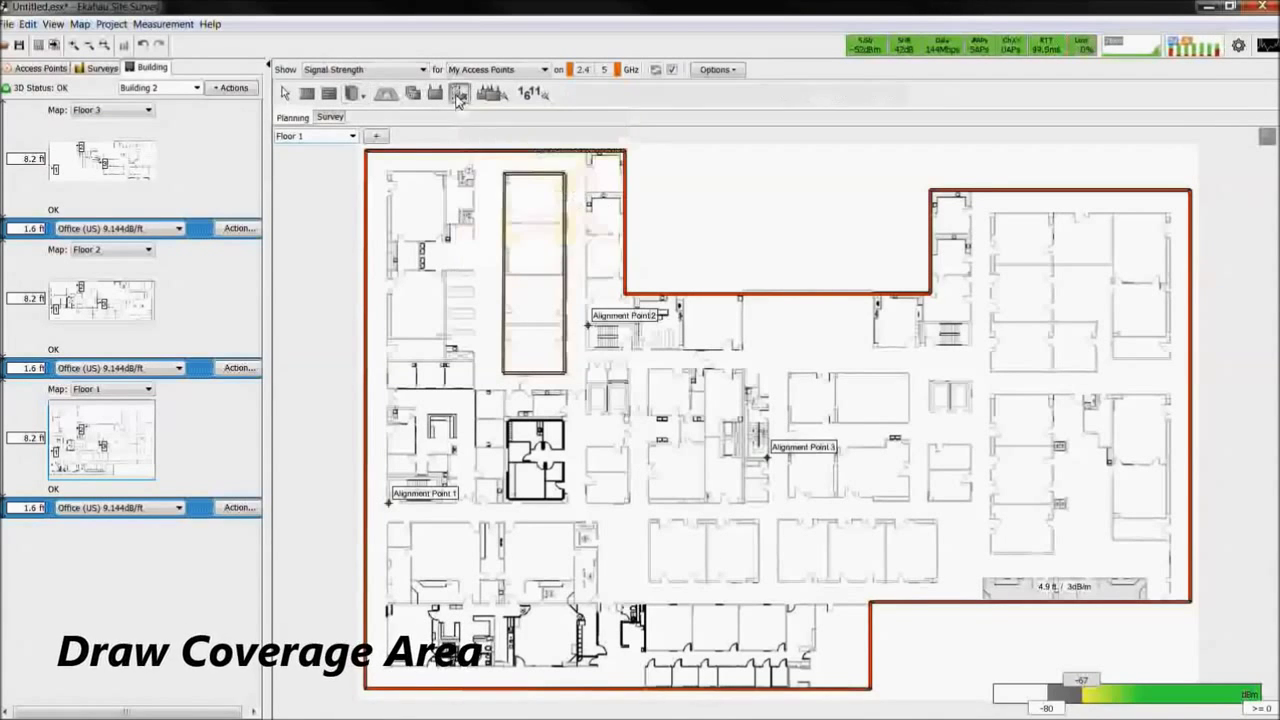
click(625, 152)
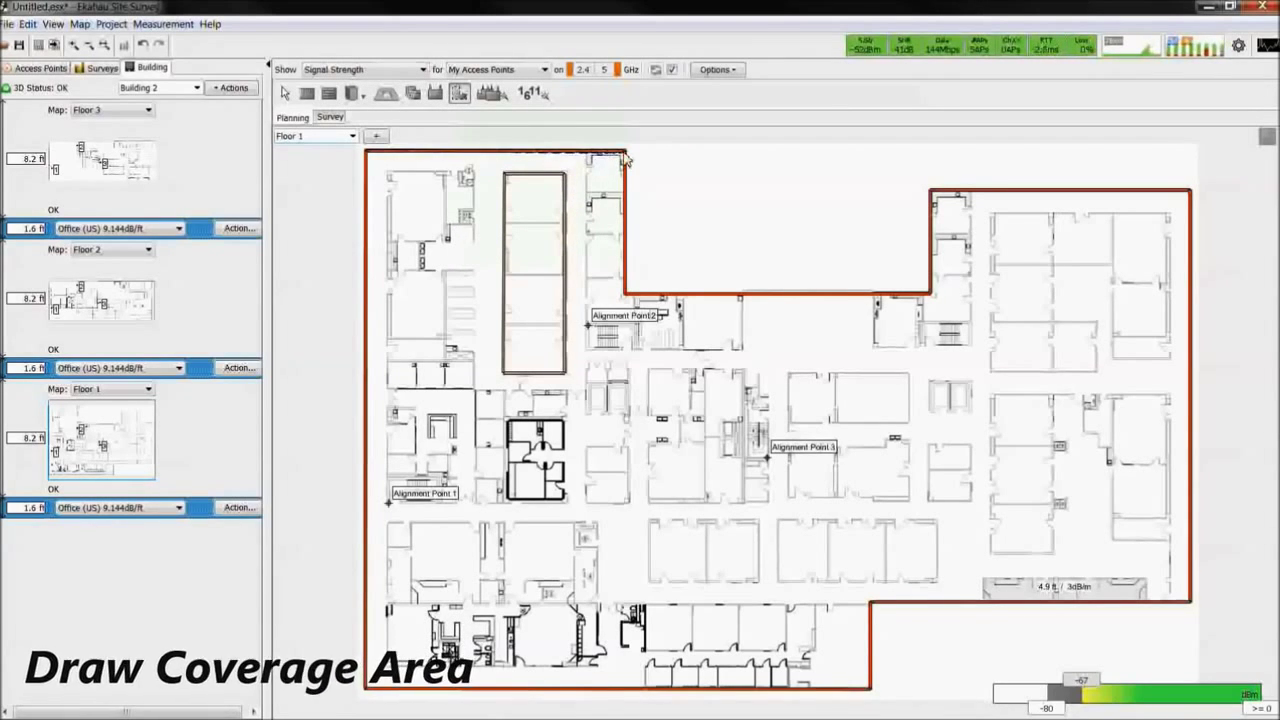
click(626, 292)
click(930, 293)
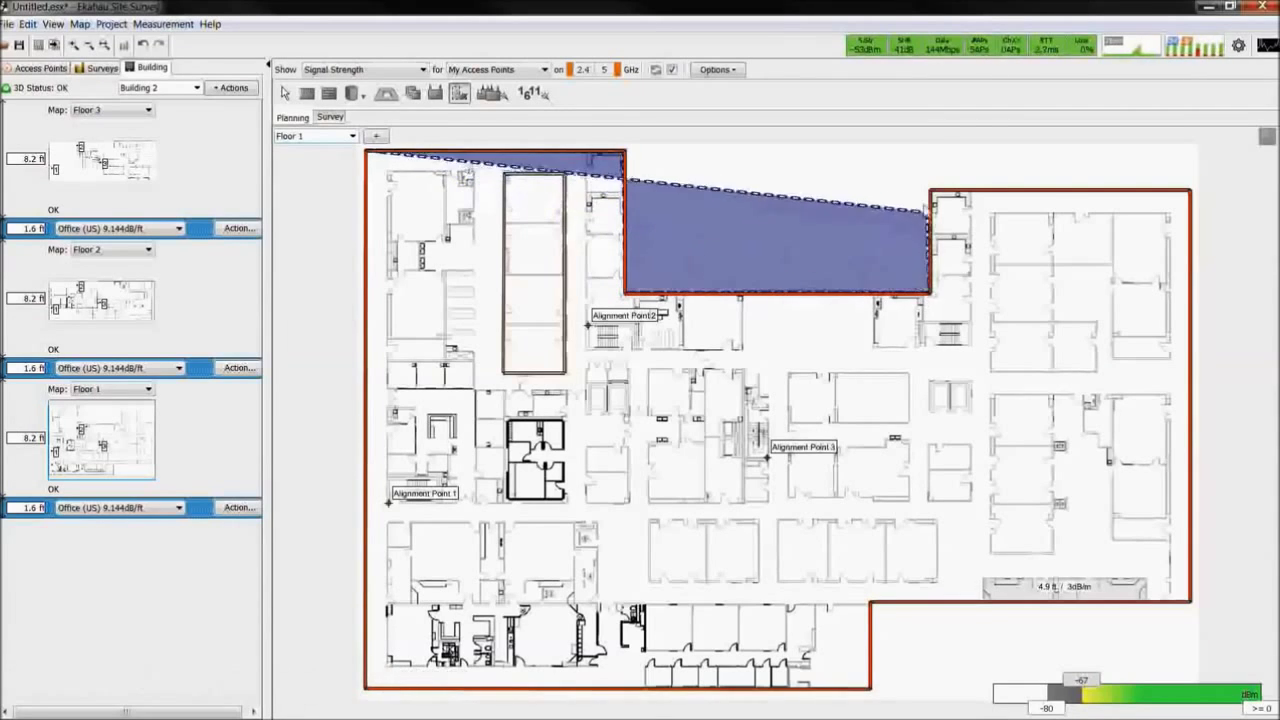
click(930, 191)
click(1190, 191)
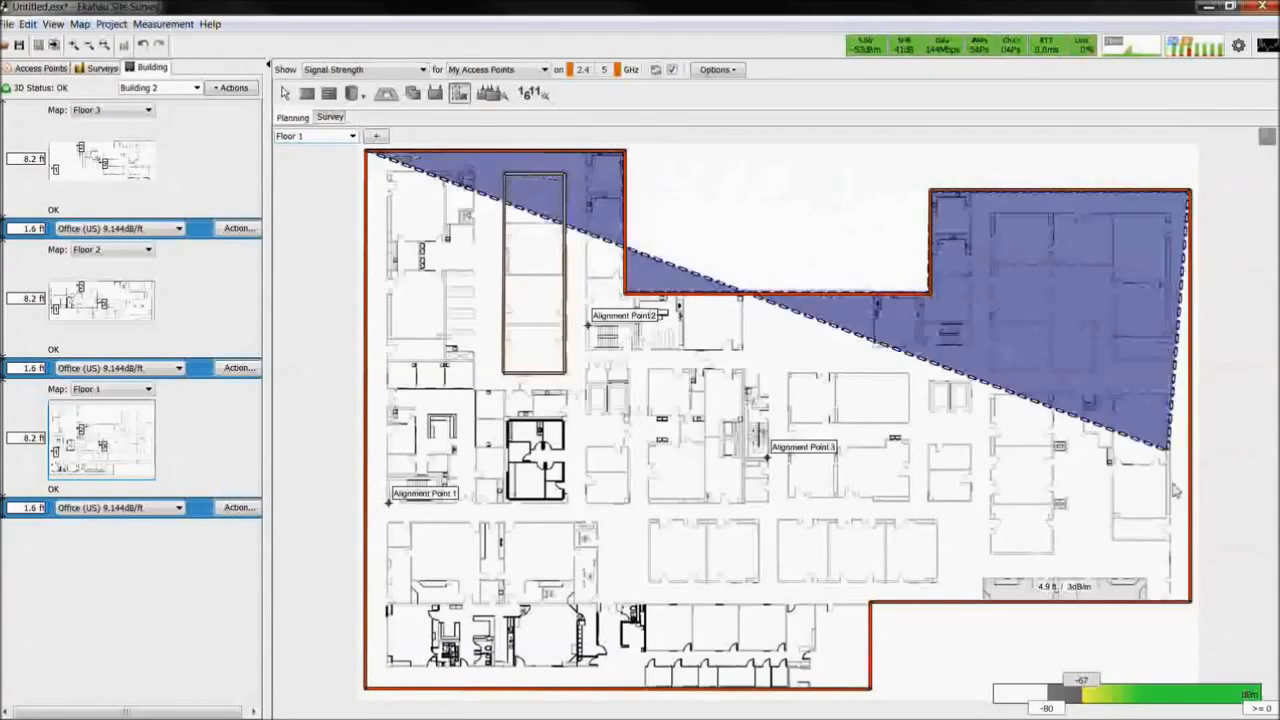
click(1190, 601)
click(870, 601)
click(870, 688)
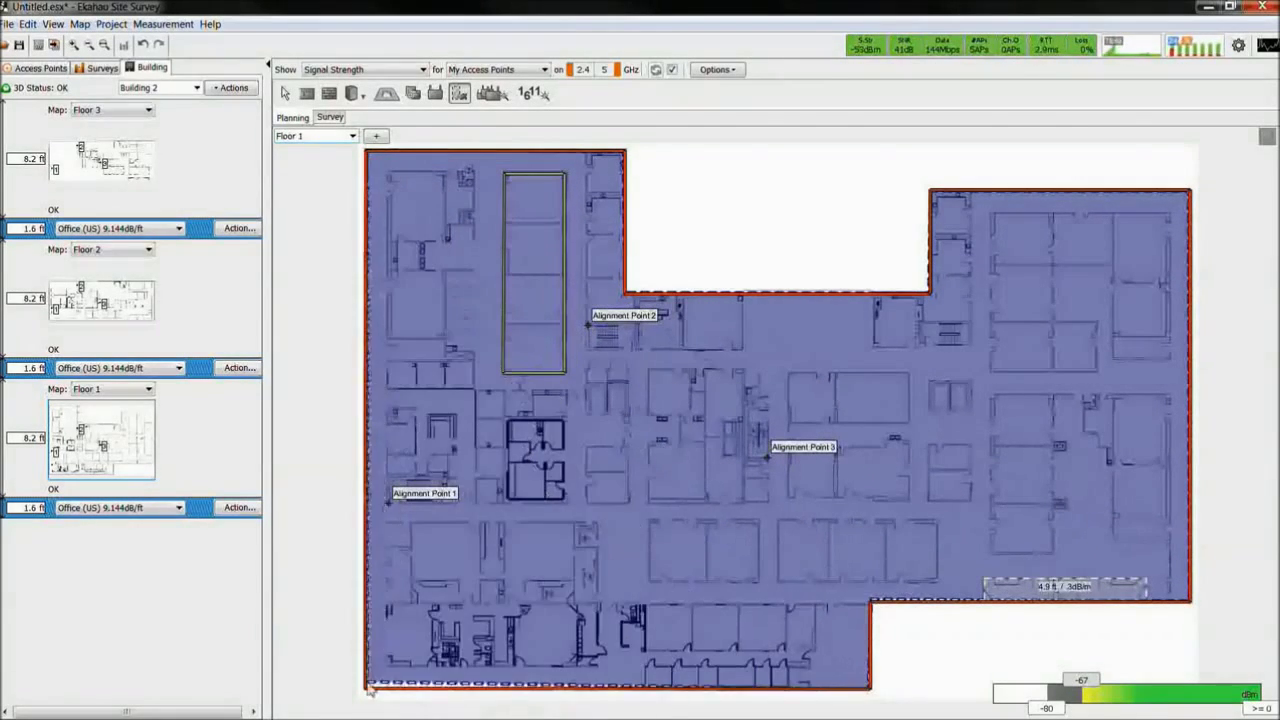
double_click(368, 687)
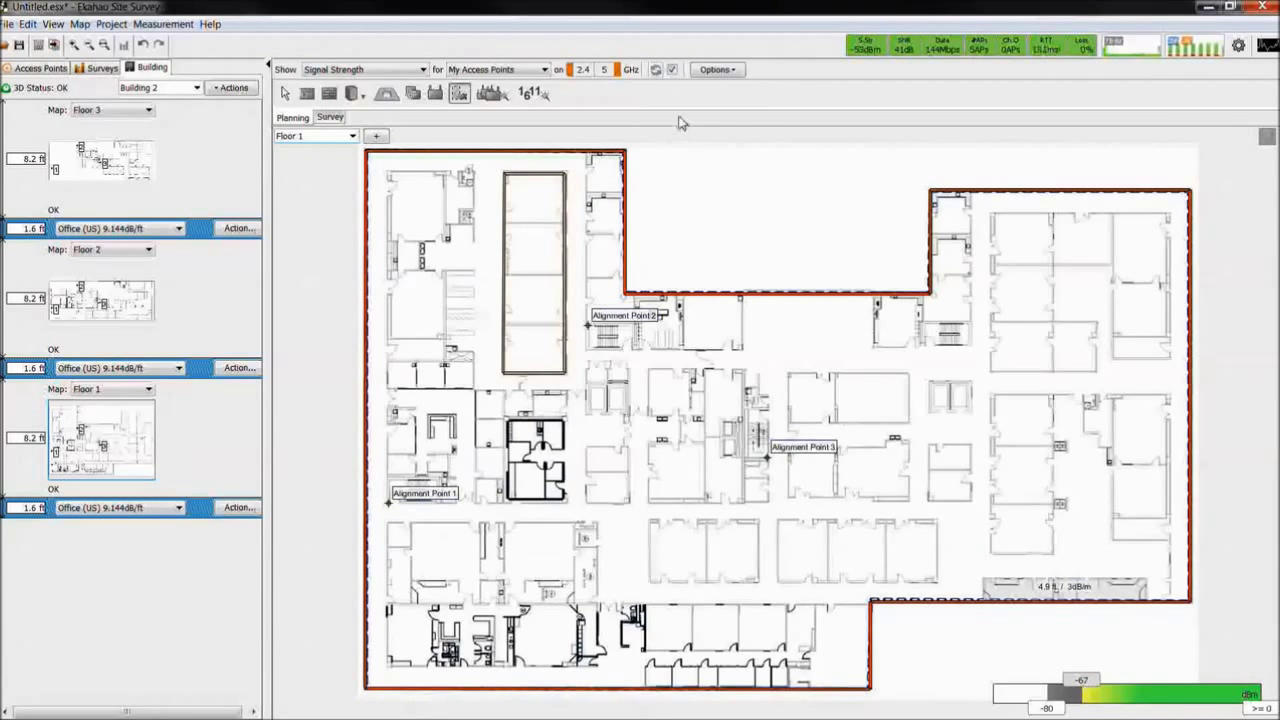
Step: Open the _Office_NoAPs project without saving the untitled project
click(8, 24)
click(30, 68)
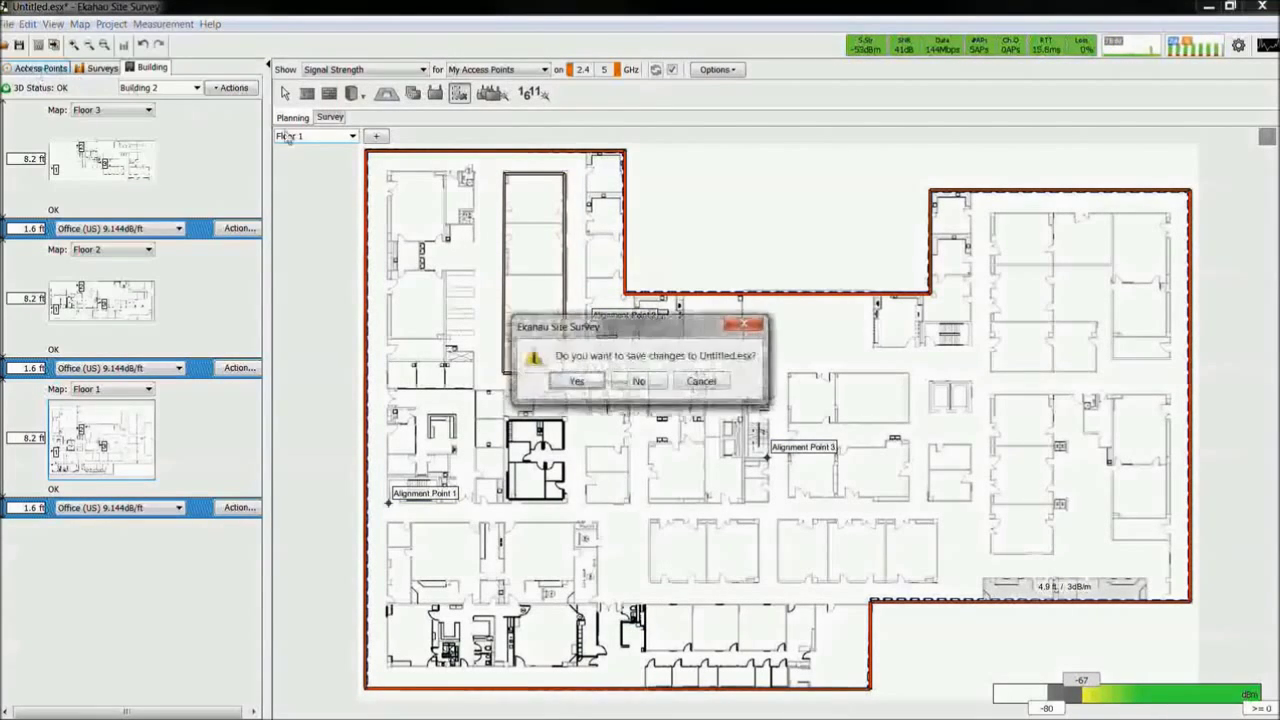
click(648, 380)
click(220, 53)
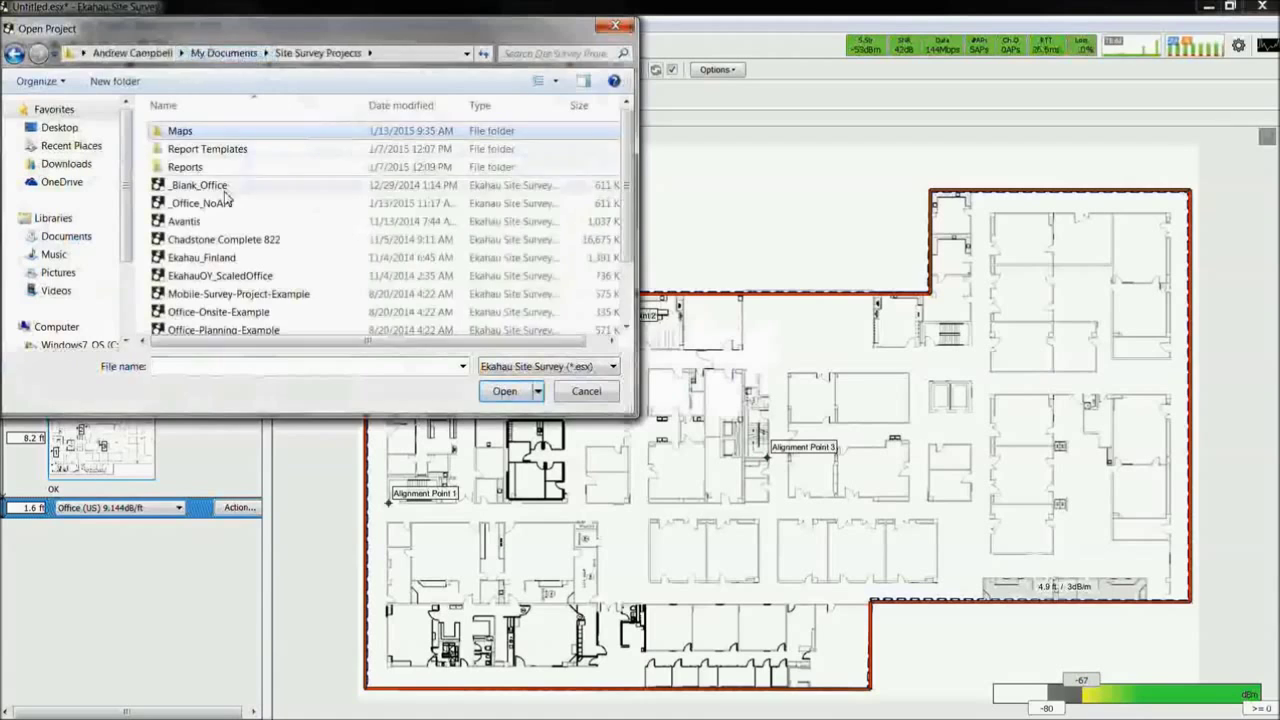
double_click(230, 203)
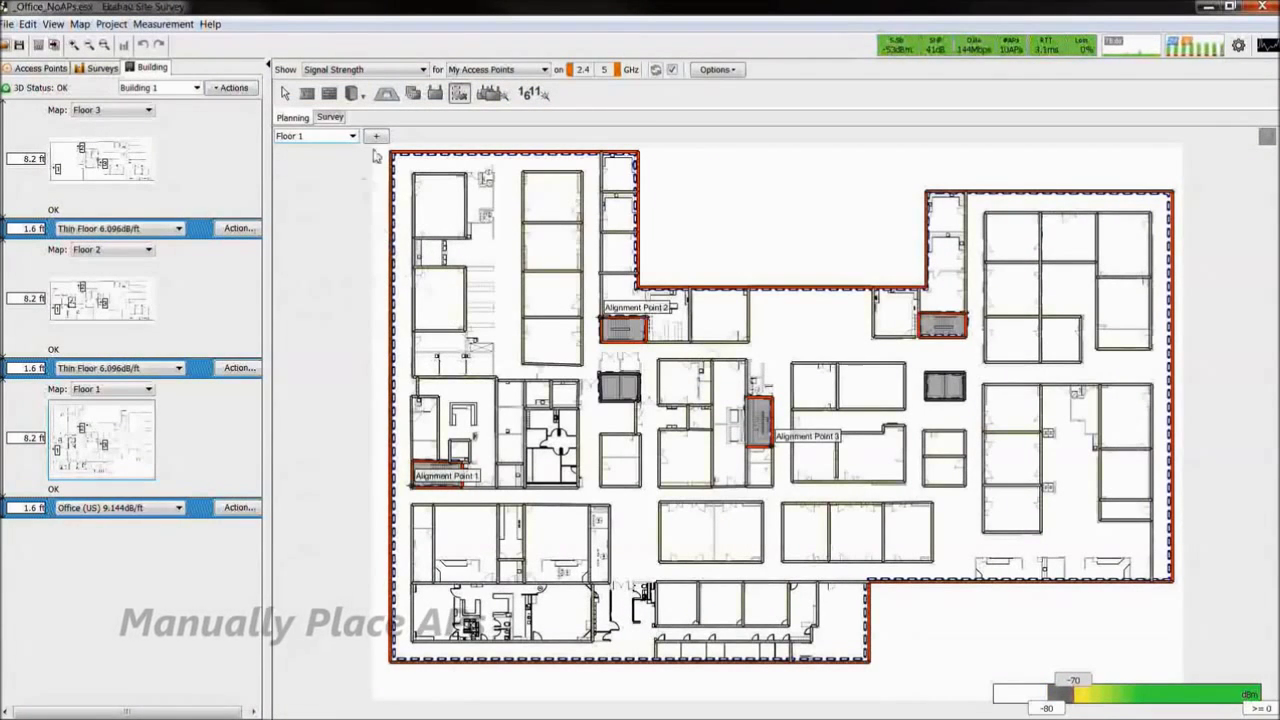
Step: Place a Generic .11n/ac 4x4:4 Dual Radio access point in the top-left room
click(436, 94)
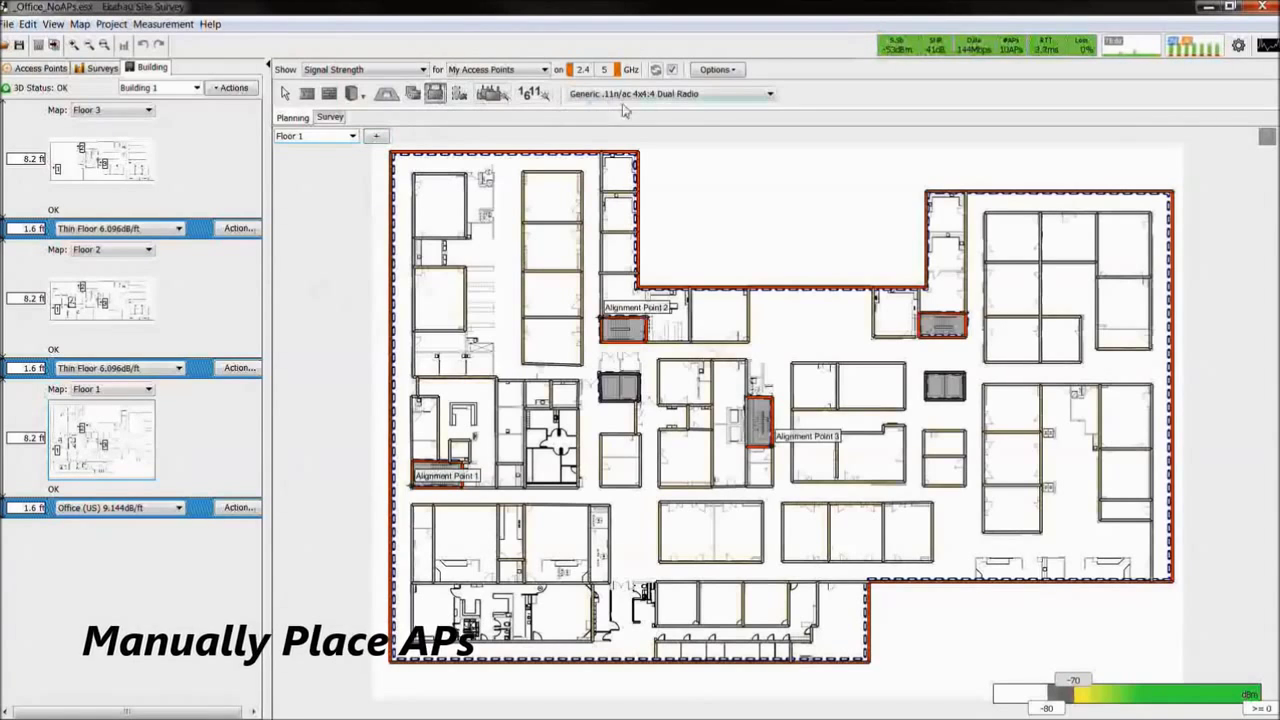
click(770, 94)
mouse_move(770, 112)
mouse_down()
mouse_move(772, 150)
mouse_move(779, 120)
mouse_up()
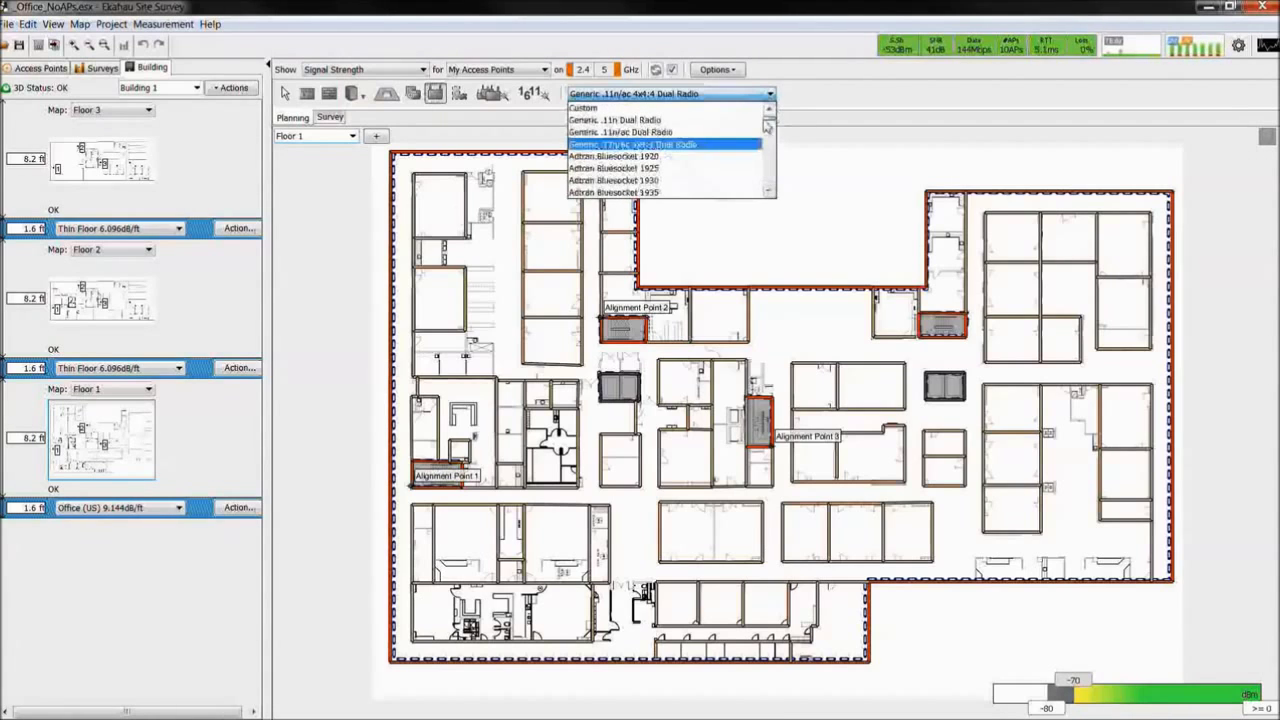
click(439, 206)
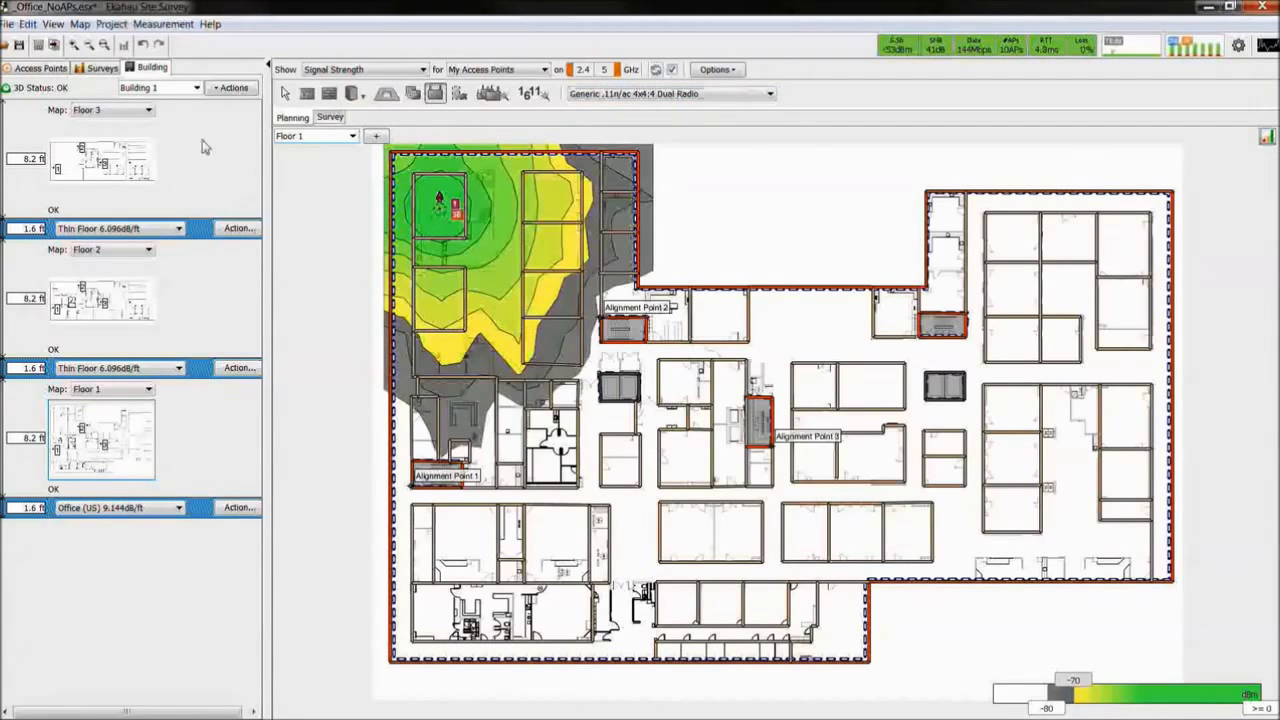
Step: Adjust the access point's first-radio 802.11 standard and second-radio channel and width
click(41, 68)
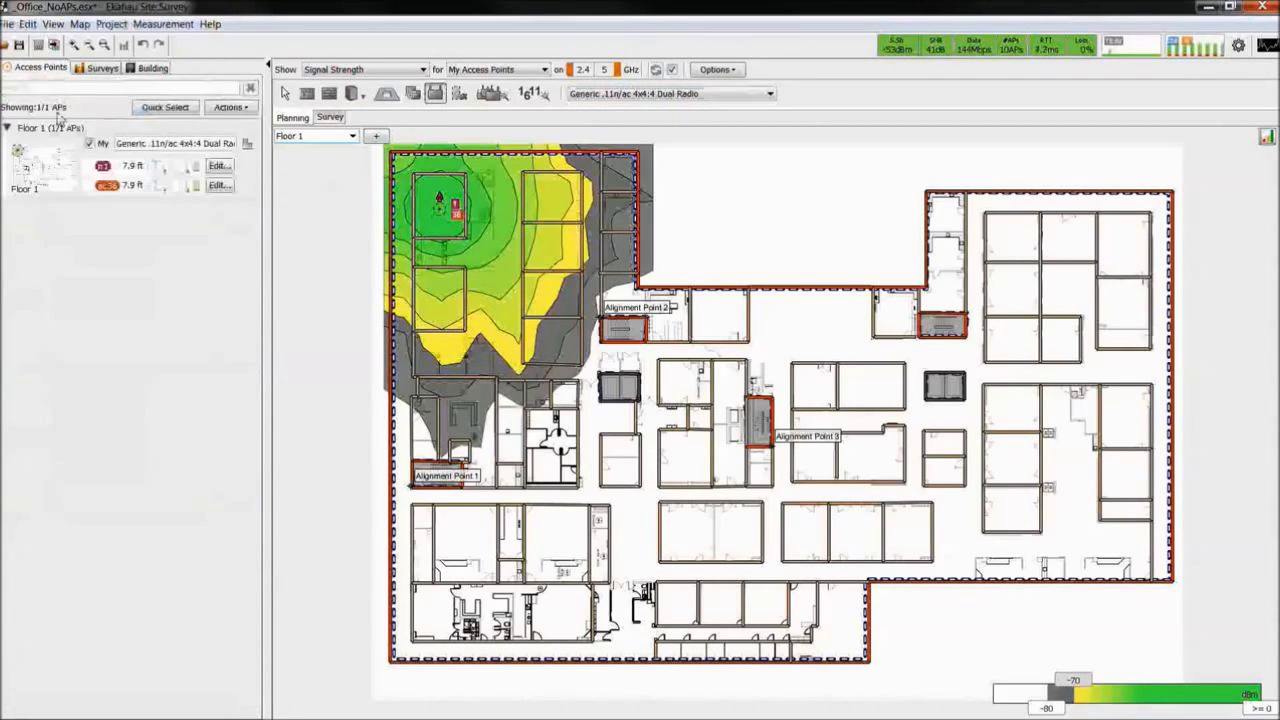
click(103, 168)
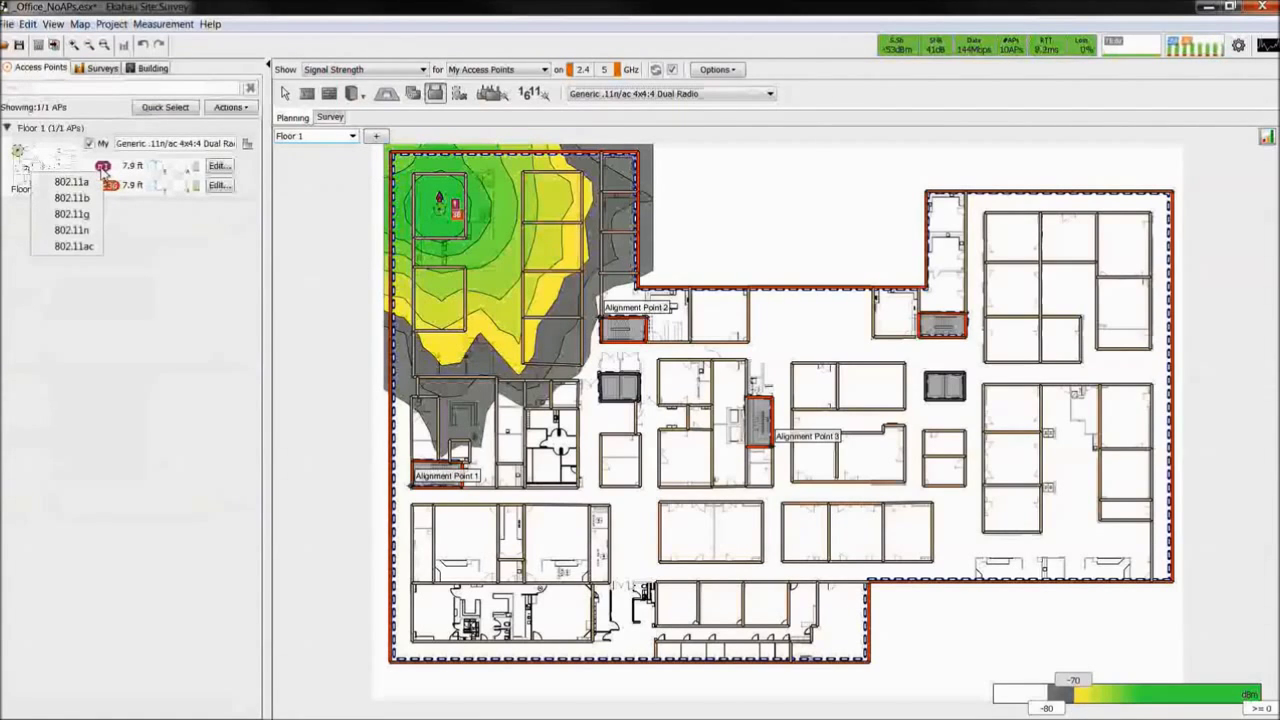
click(71, 230)
click(107, 185)
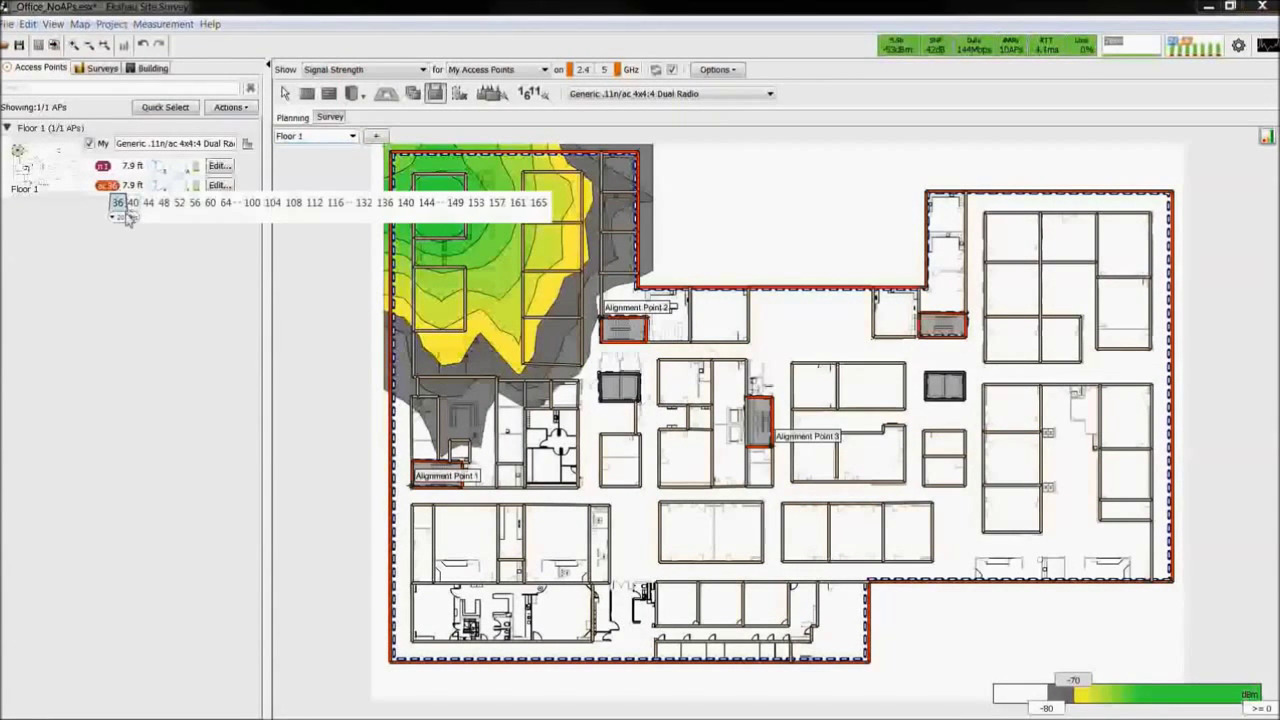
click(126, 218)
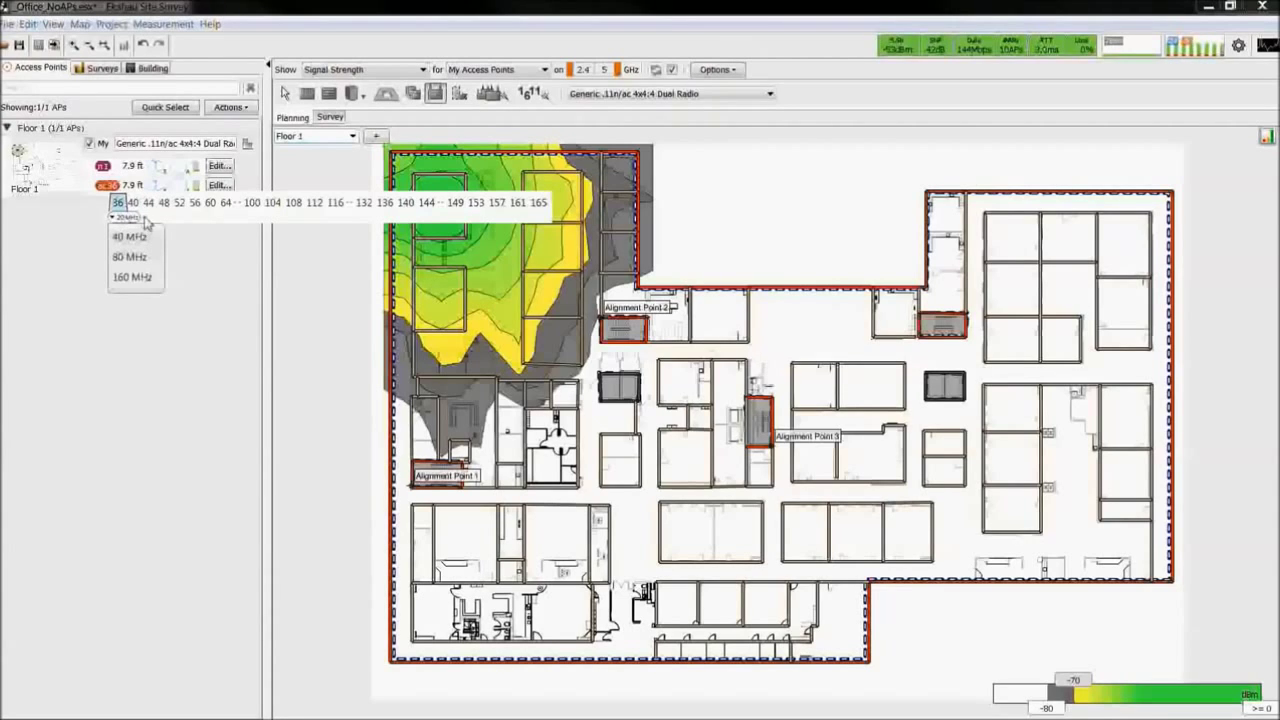
click(251, 262)
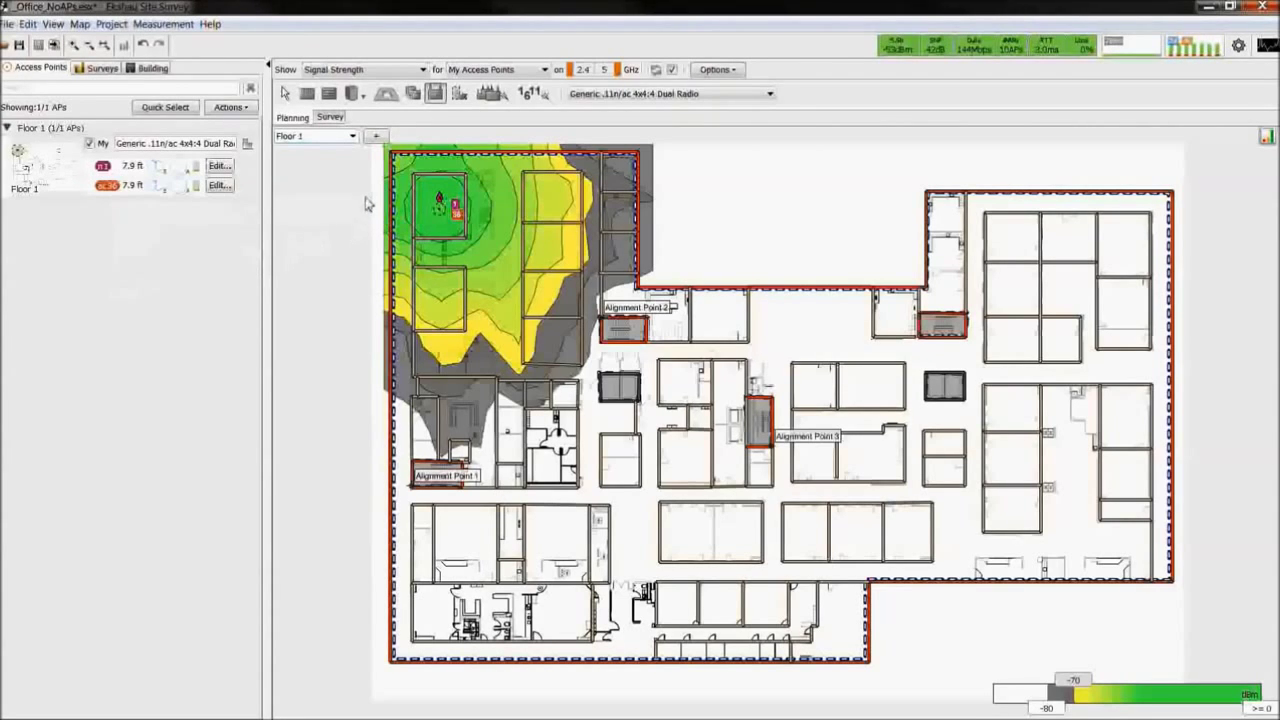
Step: Delete the trial access point, leaving Floor 1 with no APs
click(287, 96)
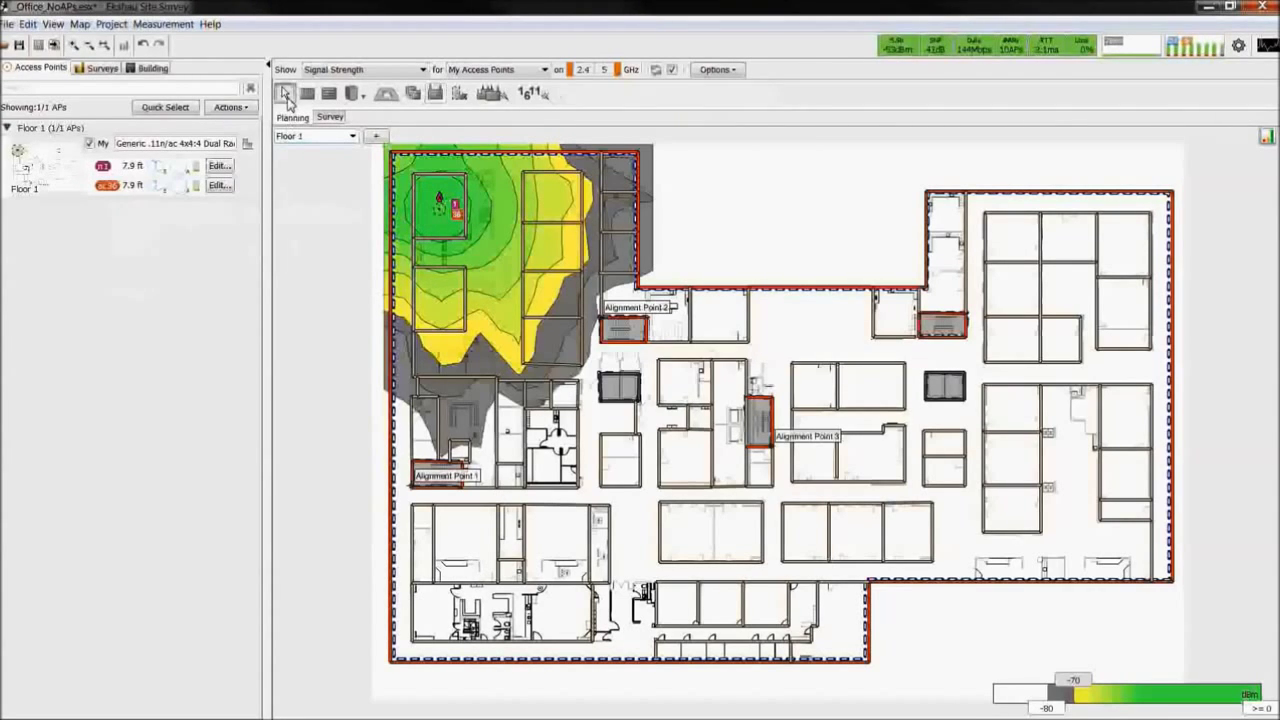
right_click(438, 208)
click(466, 256)
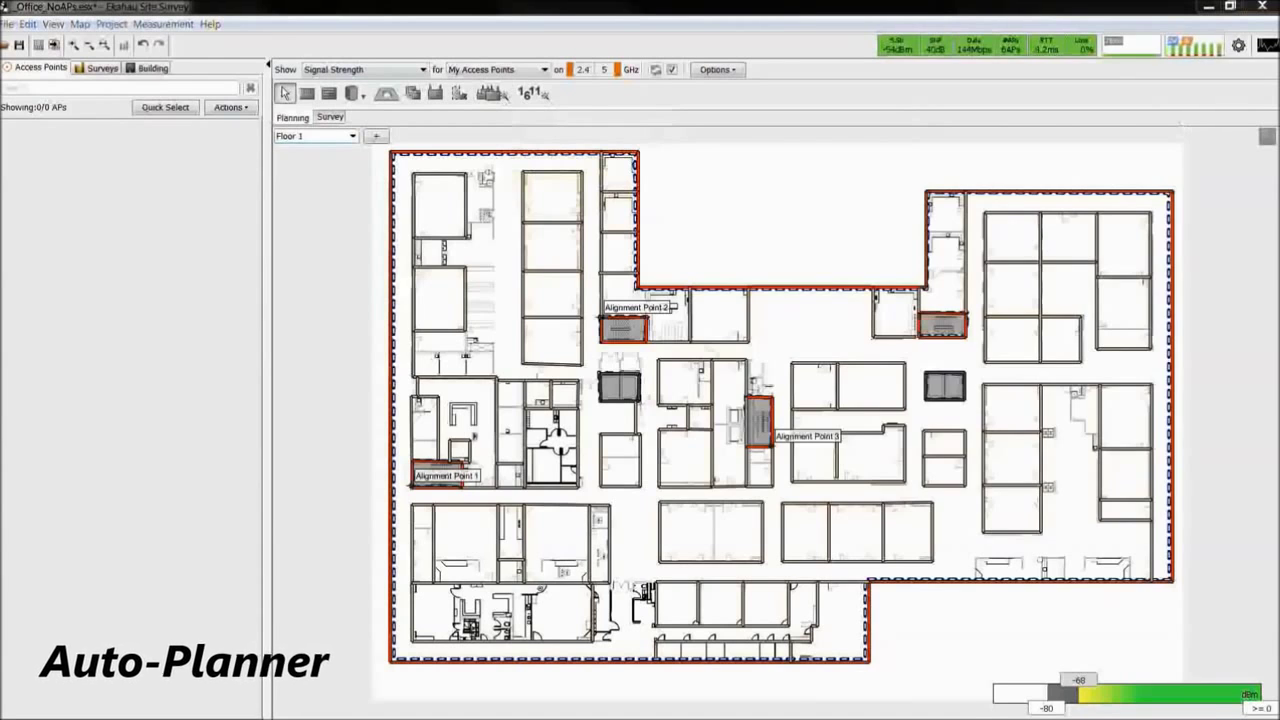
Step: In Auto-Planner, keep High Speed Connectivity, consider capacity, and choose Generic .11n/ac 4x4:4 Dual Radio
click(490, 93)
click(697, 236)
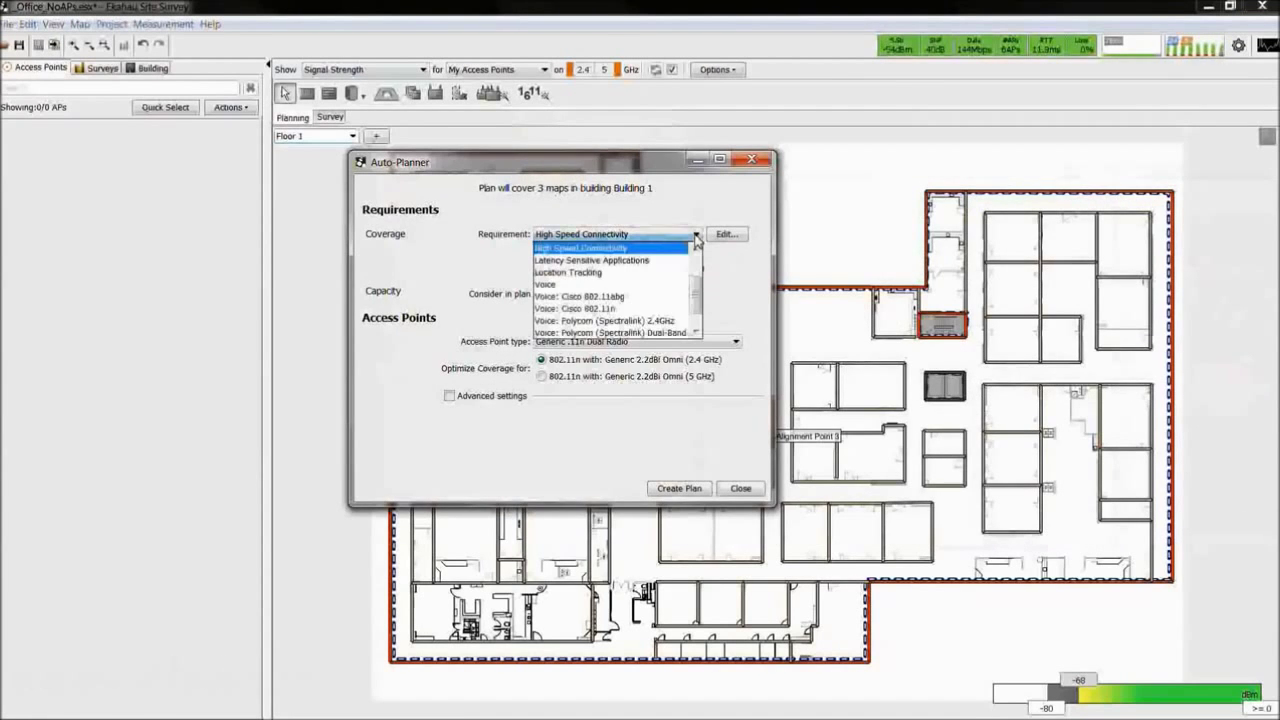
scroll(697, 263, down, 2)
scroll(697, 263, up, 2)
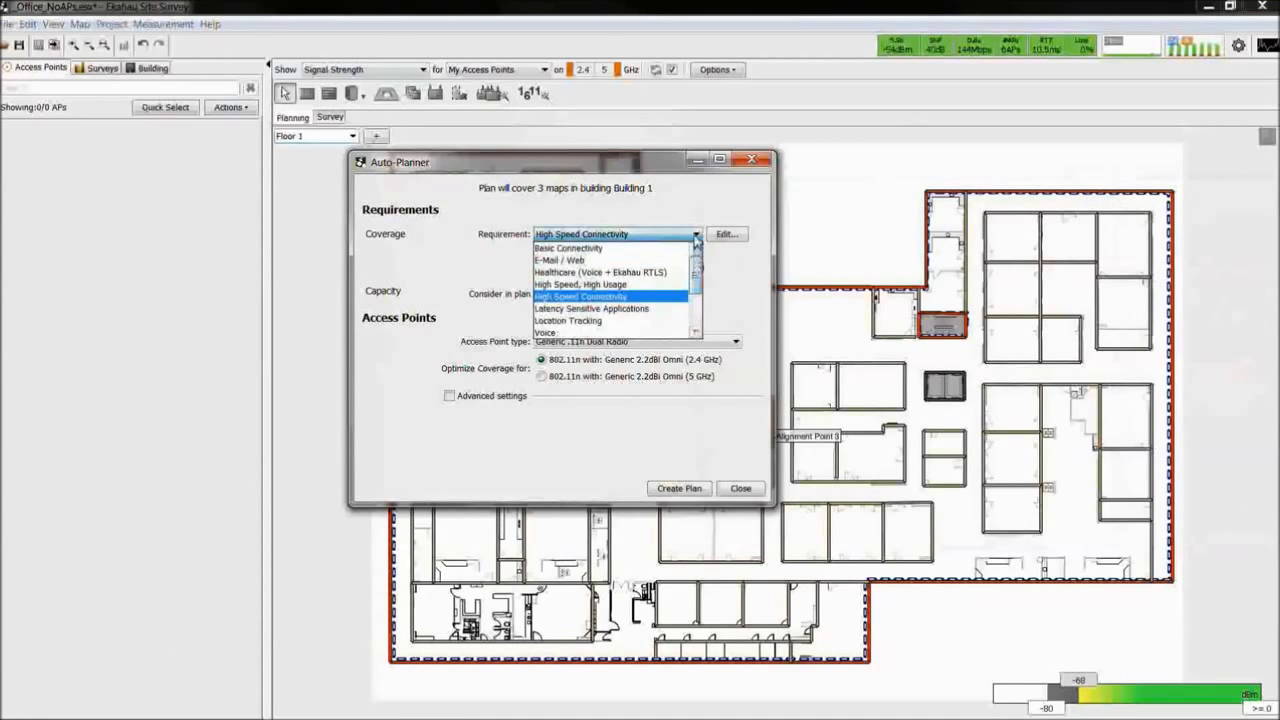
click(620, 296)
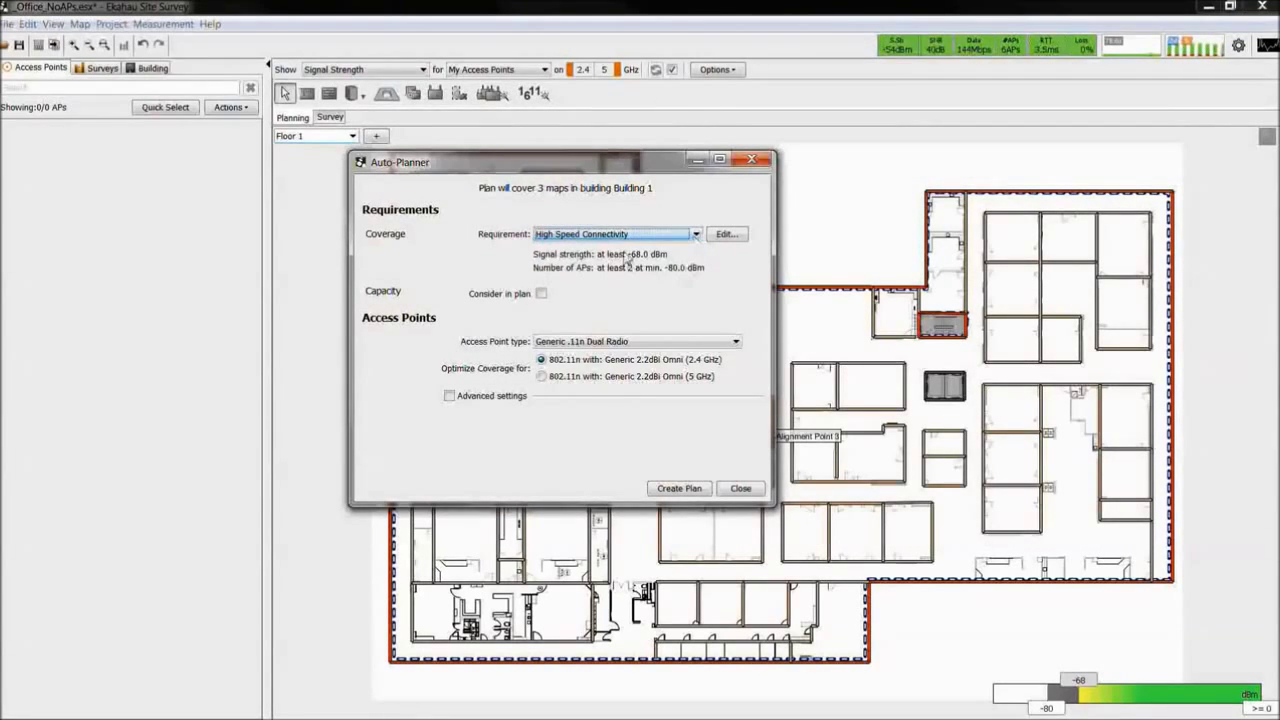
click(541, 295)
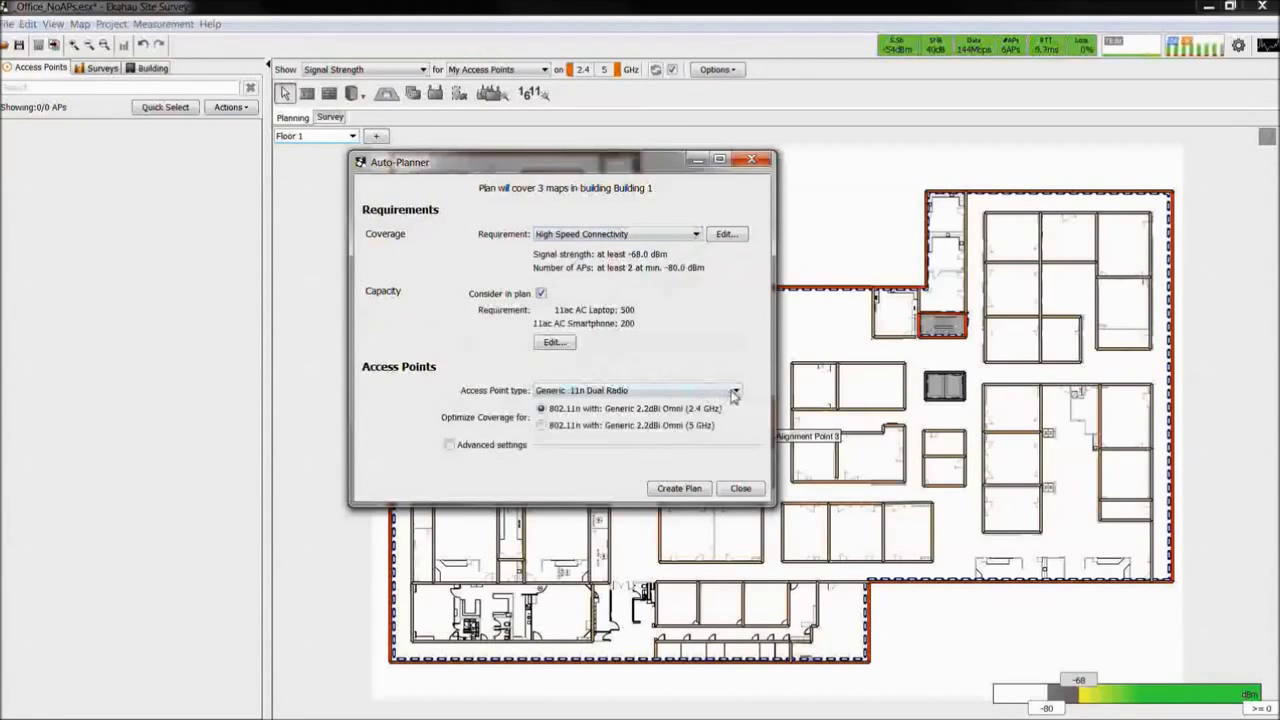
click(733, 394)
scroll(700, 450, down, 10)
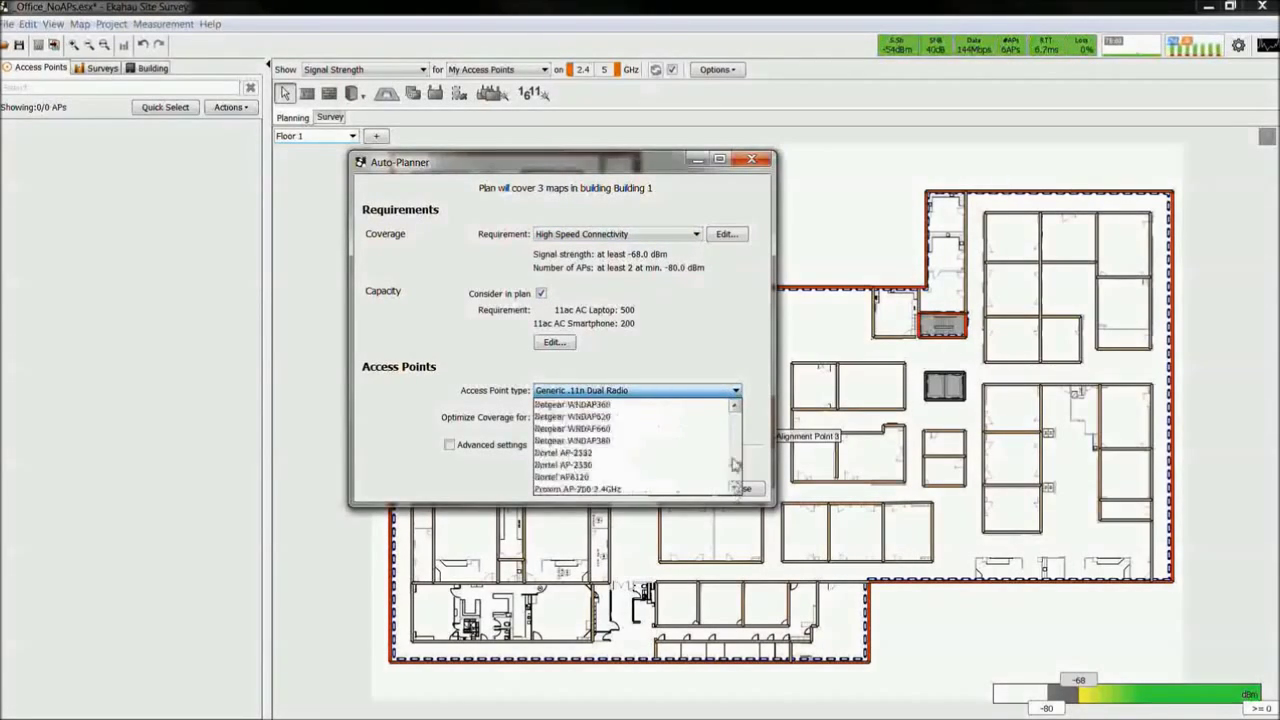
scroll(735, 465, up, 10)
click(652, 429)
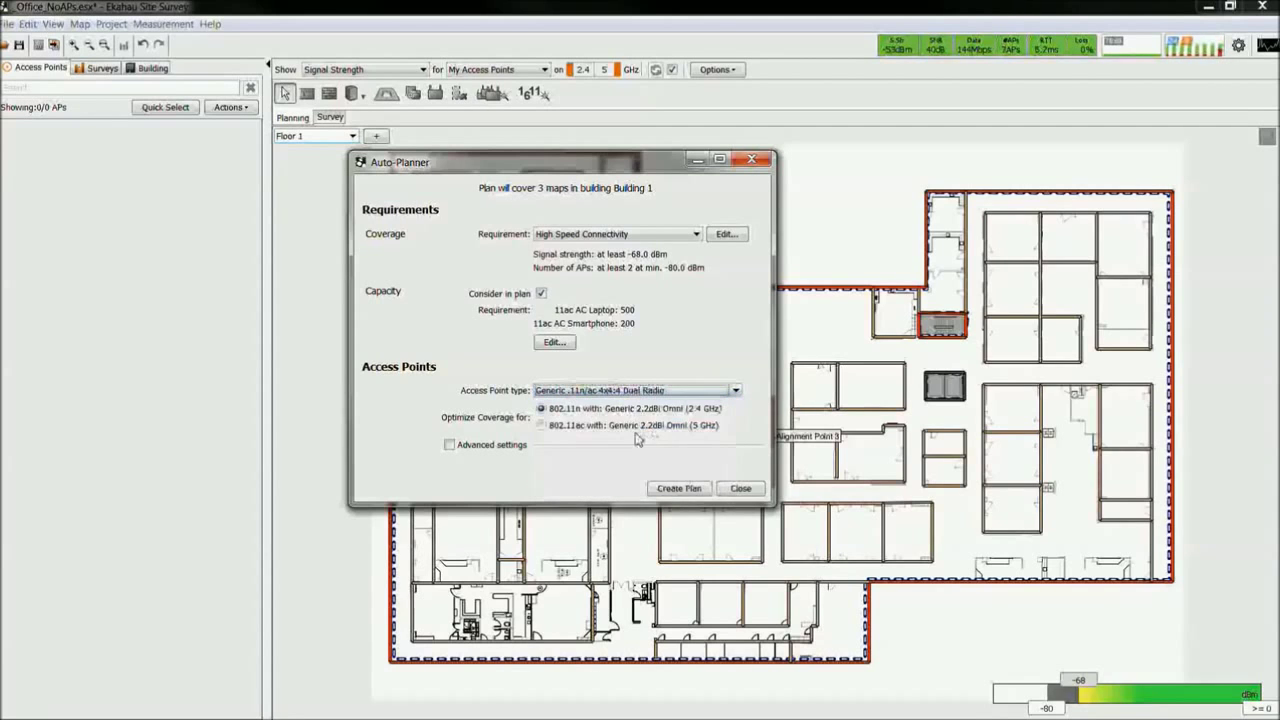
Step: Enable U-NII Worldwide 100-140, 144 and U-NII 3 channels, then create the 56-AP plan
click(450, 445)
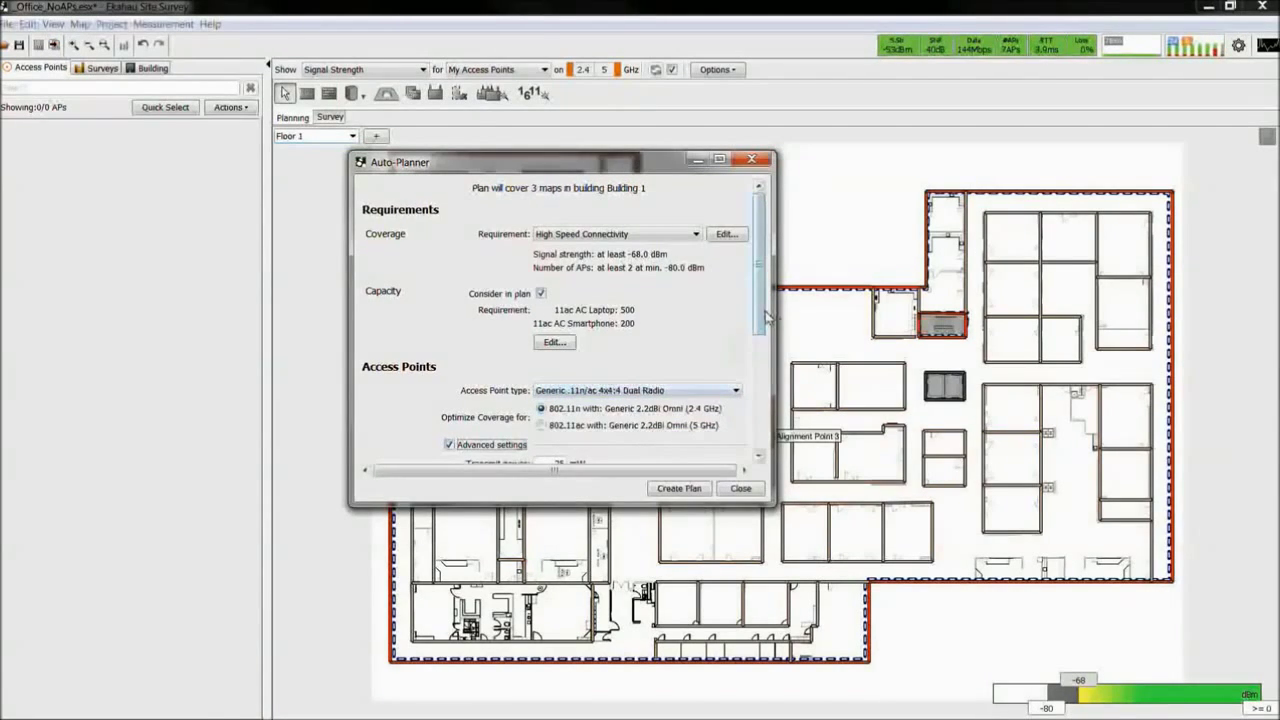
scroll(760, 330, down, 3)
scroll(760, 330, down, 5)
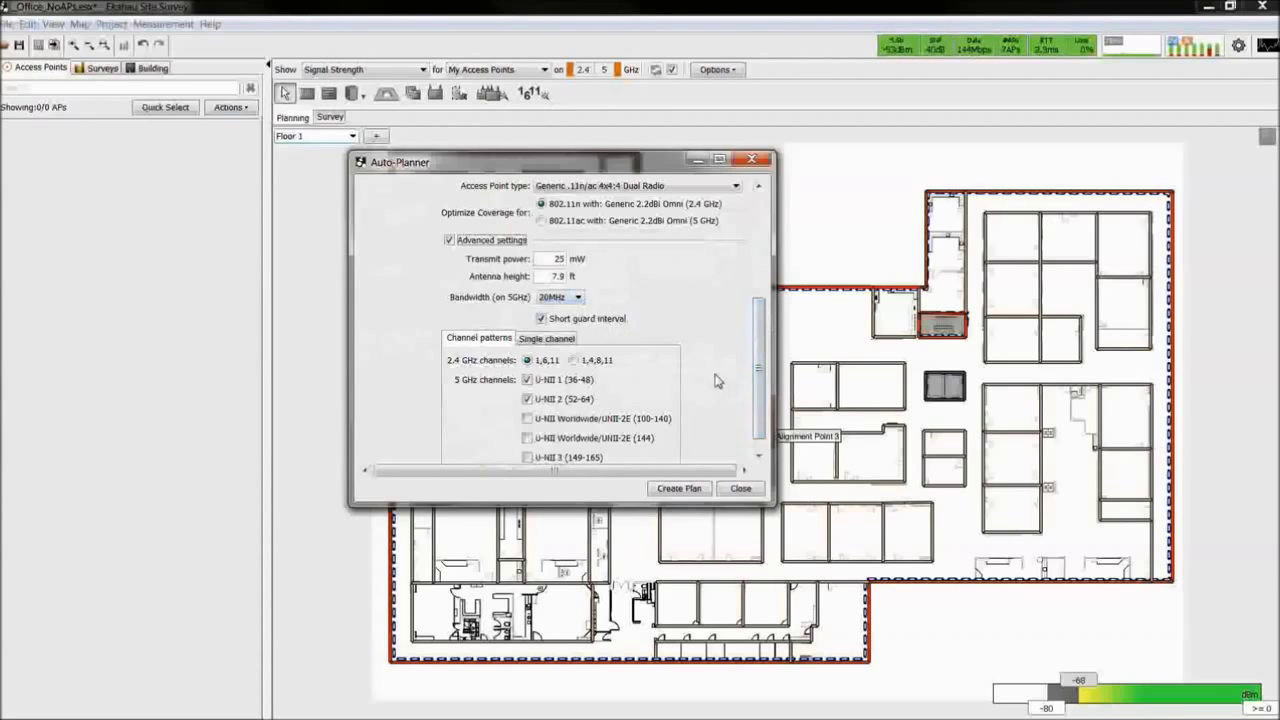
scroll(762, 375, down, 1)
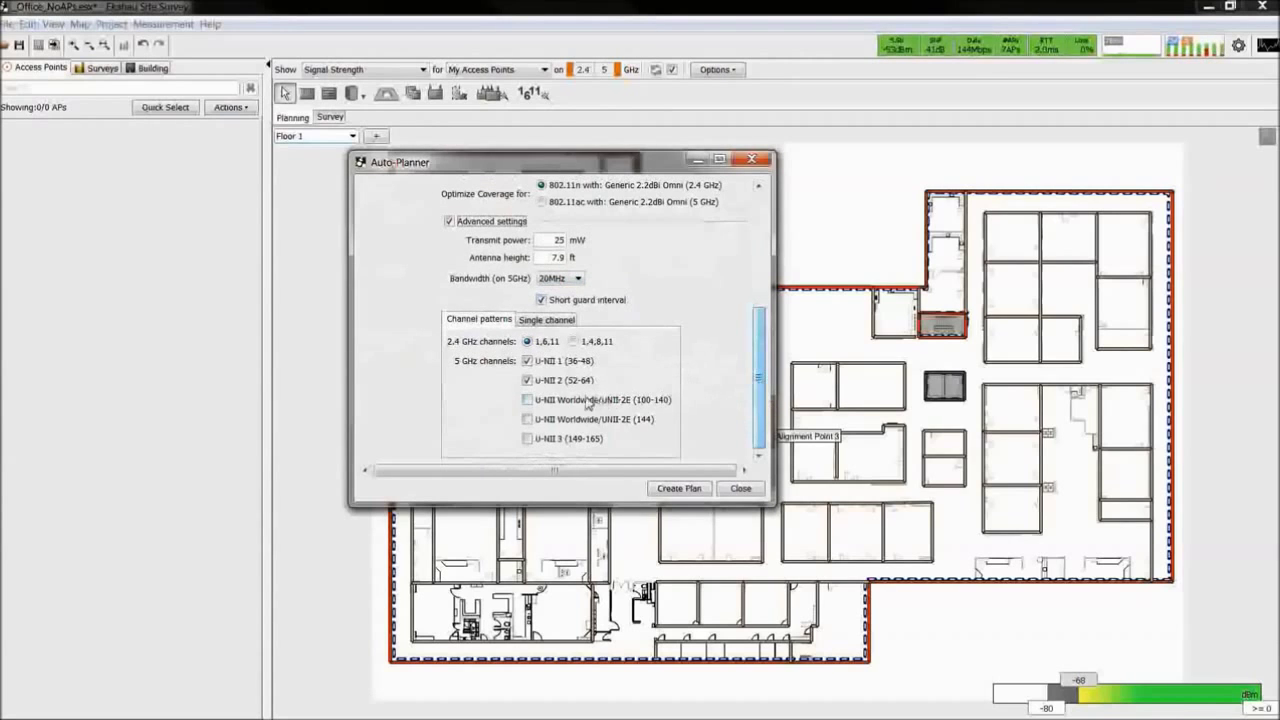
click(528, 400)
click(528, 419)
click(528, 438)
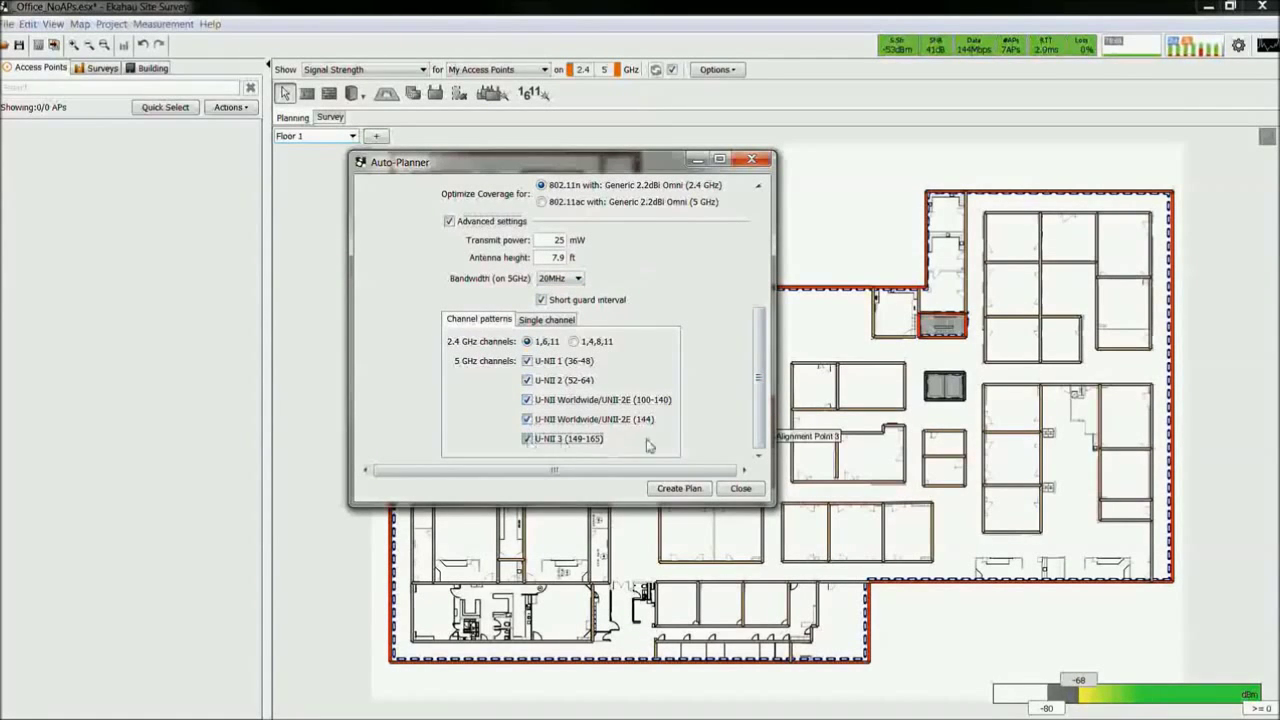
click(684, 490)
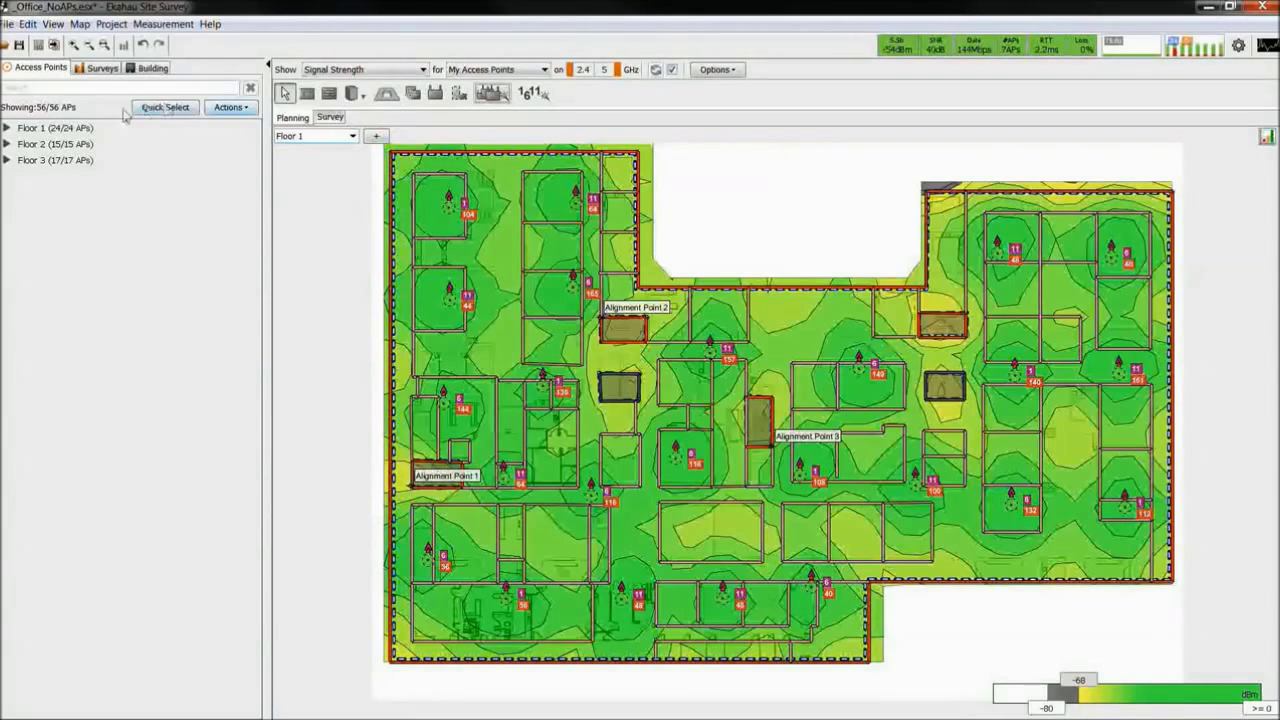
Step: Expand Floor 1 in the Access Points panel to list its placed APs
click(7, 128)
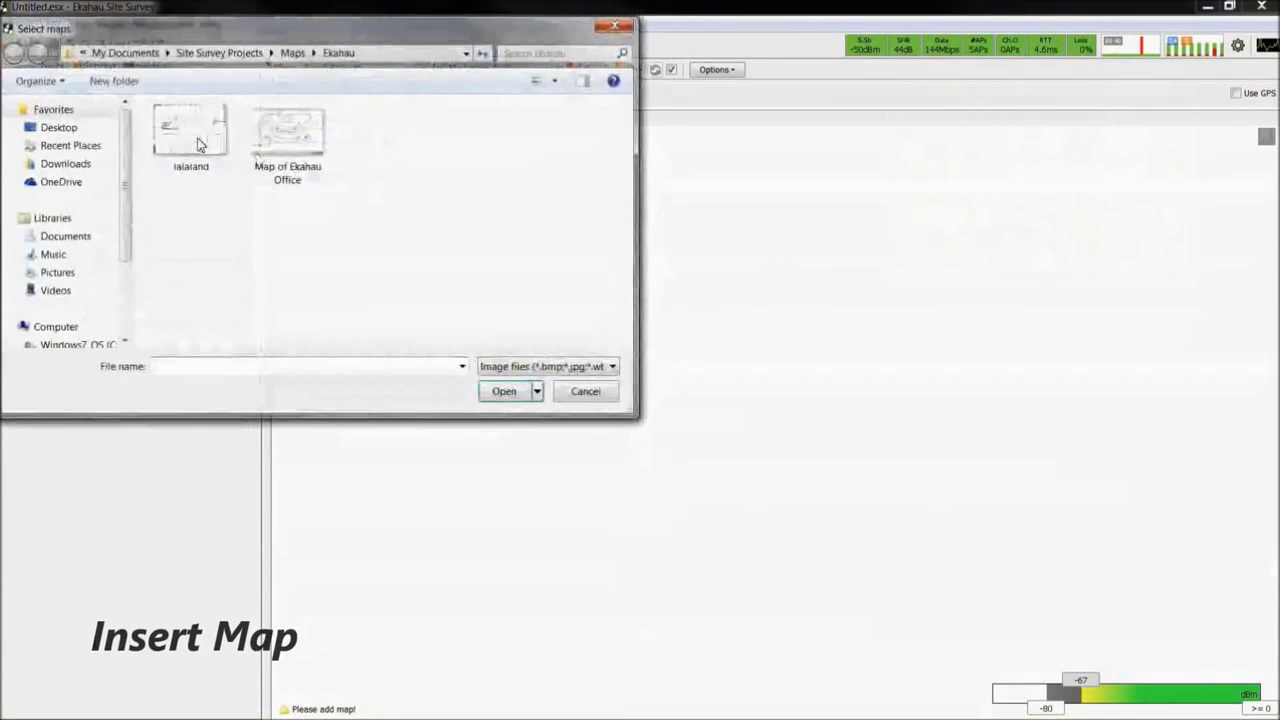
Step: Insert the lalaland plan and scale its 885 px left wall to 75.0 ft
double_click(199, 145)
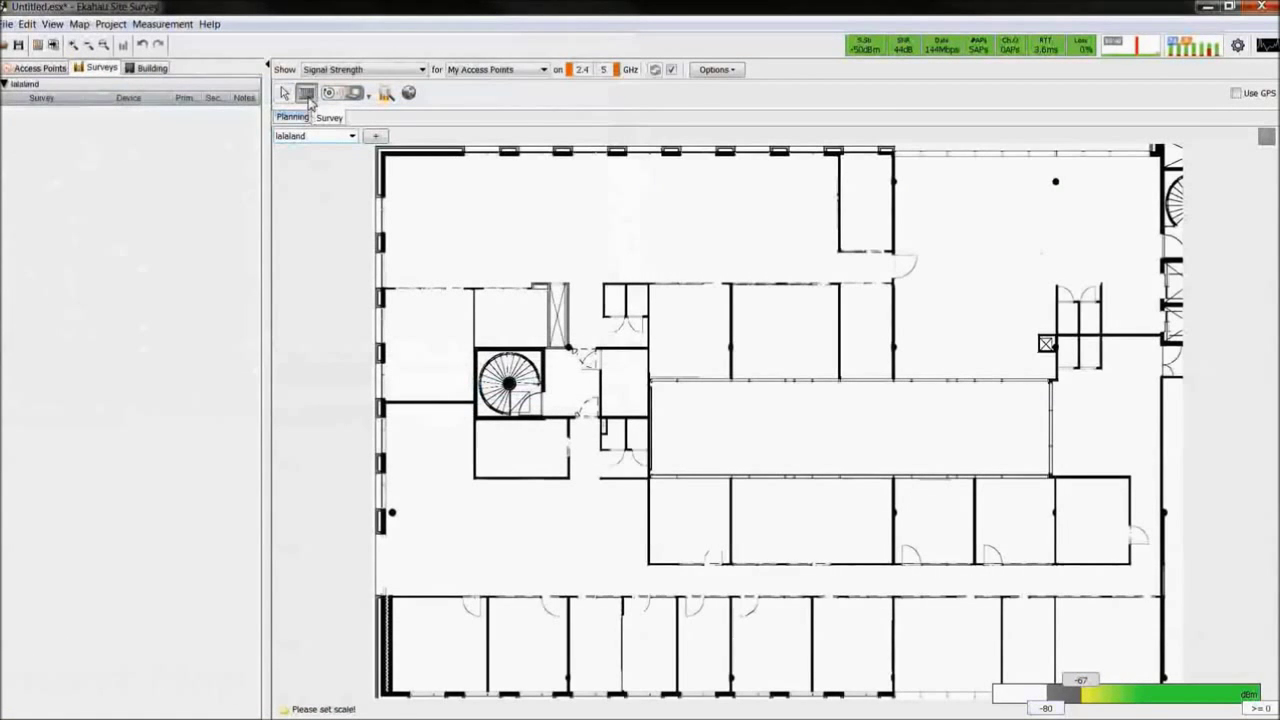
click(306, 93)
drag(380, 150, 379, 697)
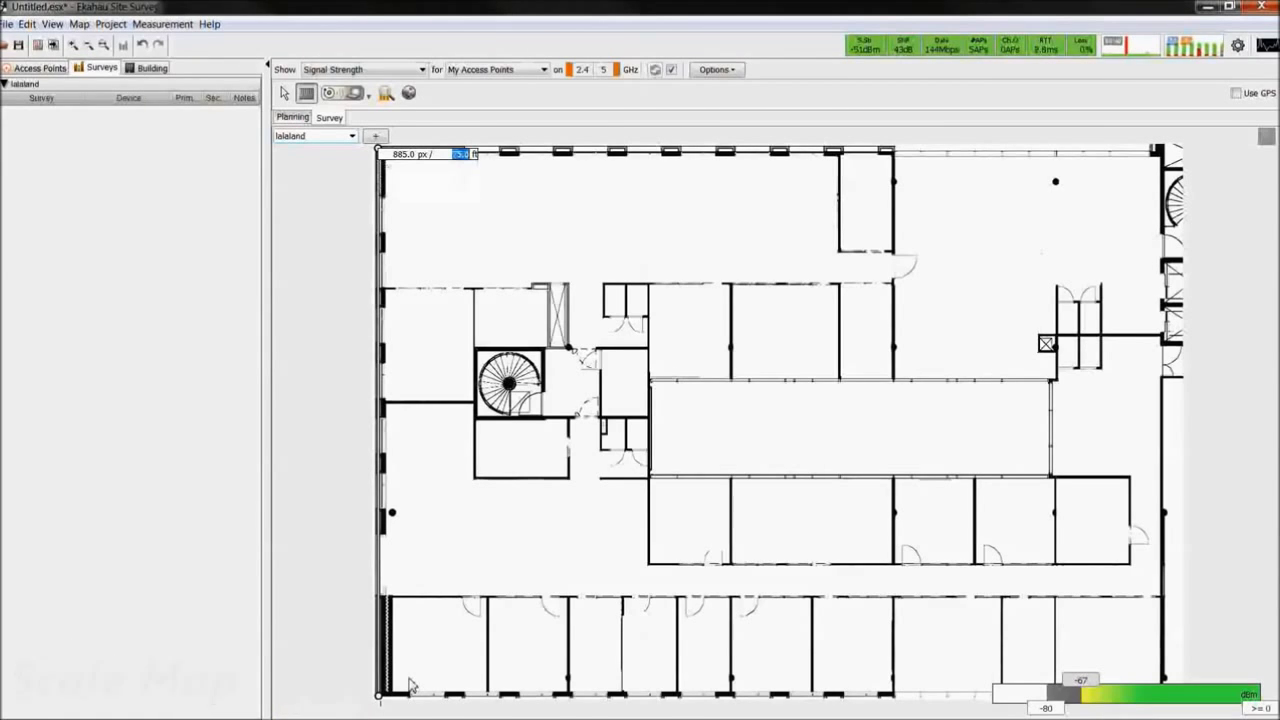
click(368, 94)
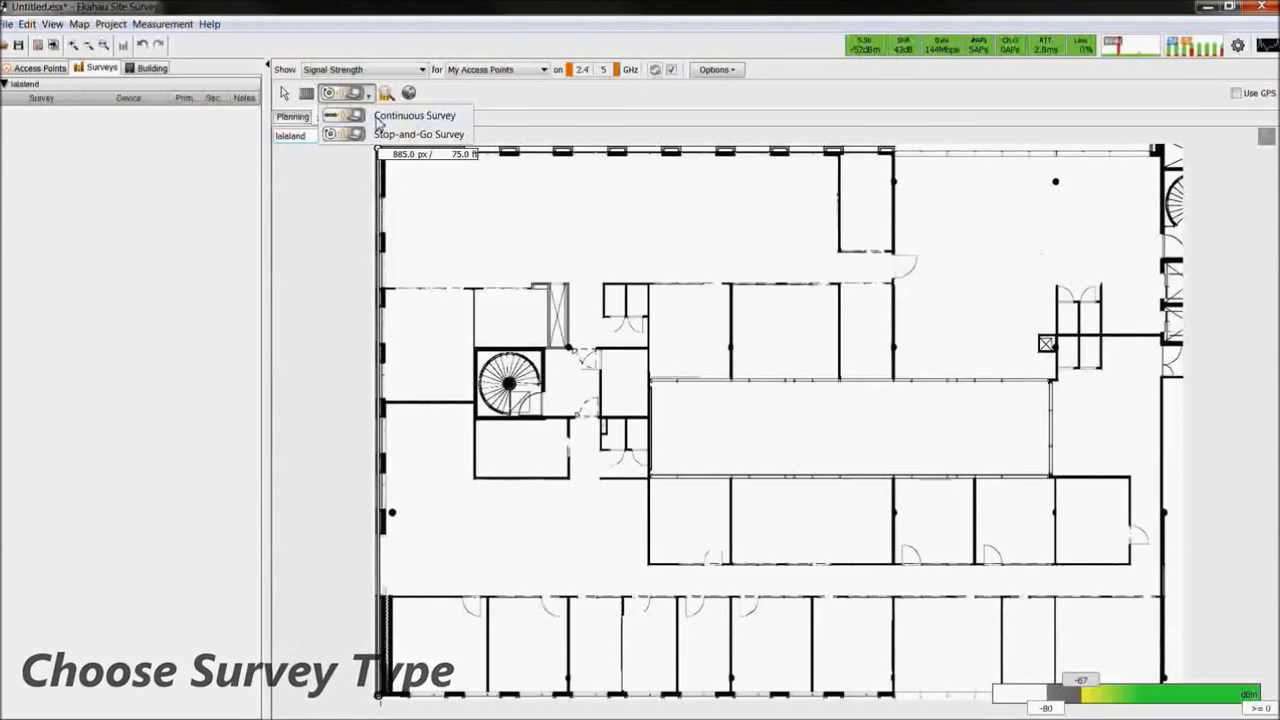
Step: Record a continuous survey walk down the right-side corridor and left, then stop it to compute the heatmap
click(400, 116)
click(1006, 354)
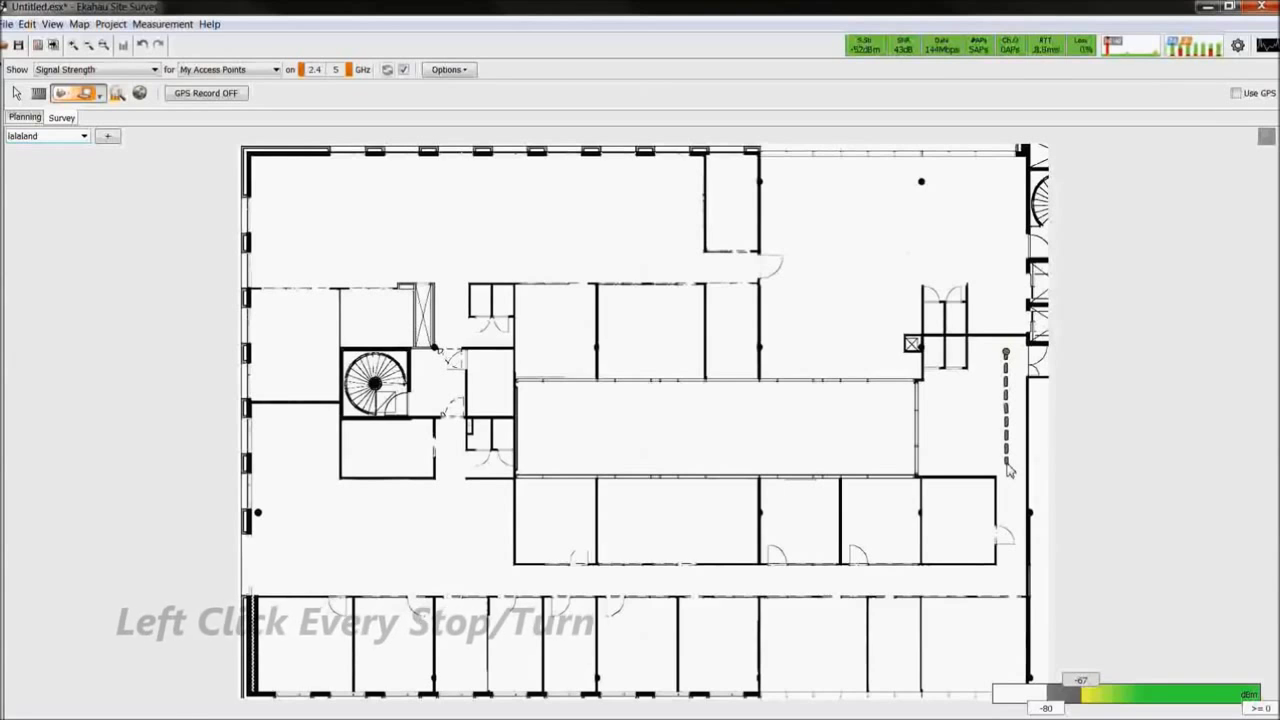
click(1006, 463)
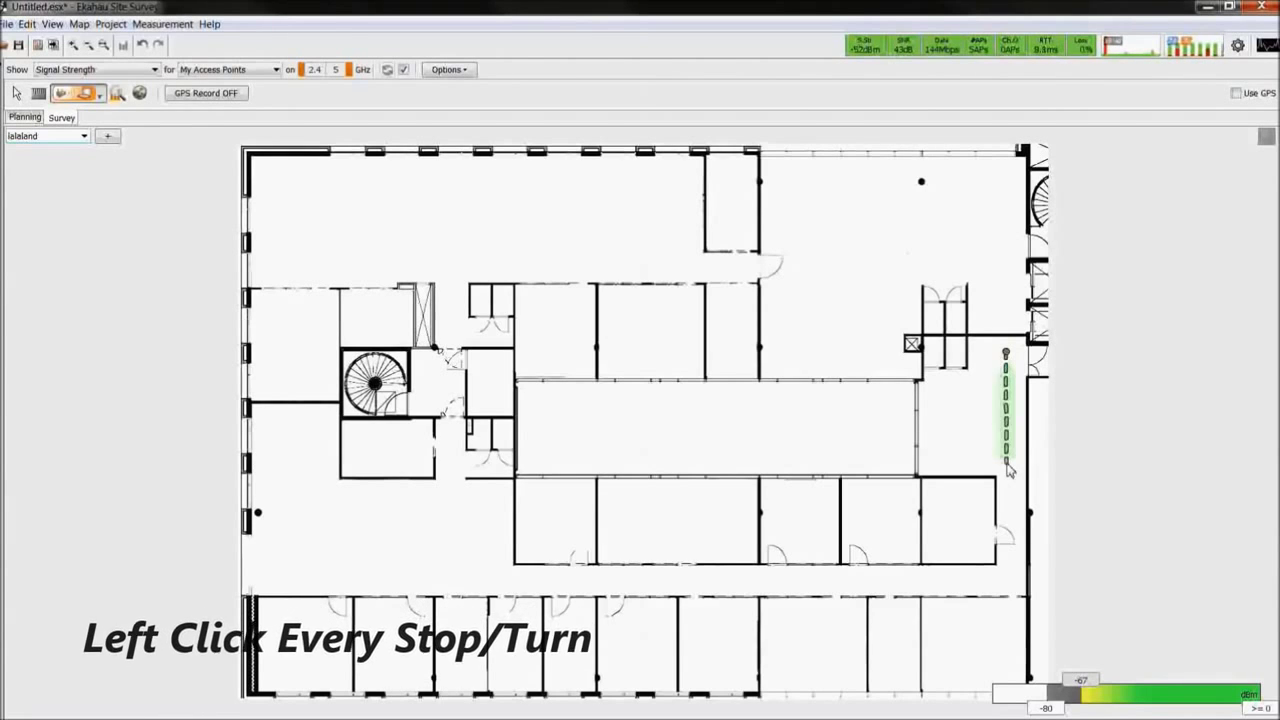
click(931, 464)
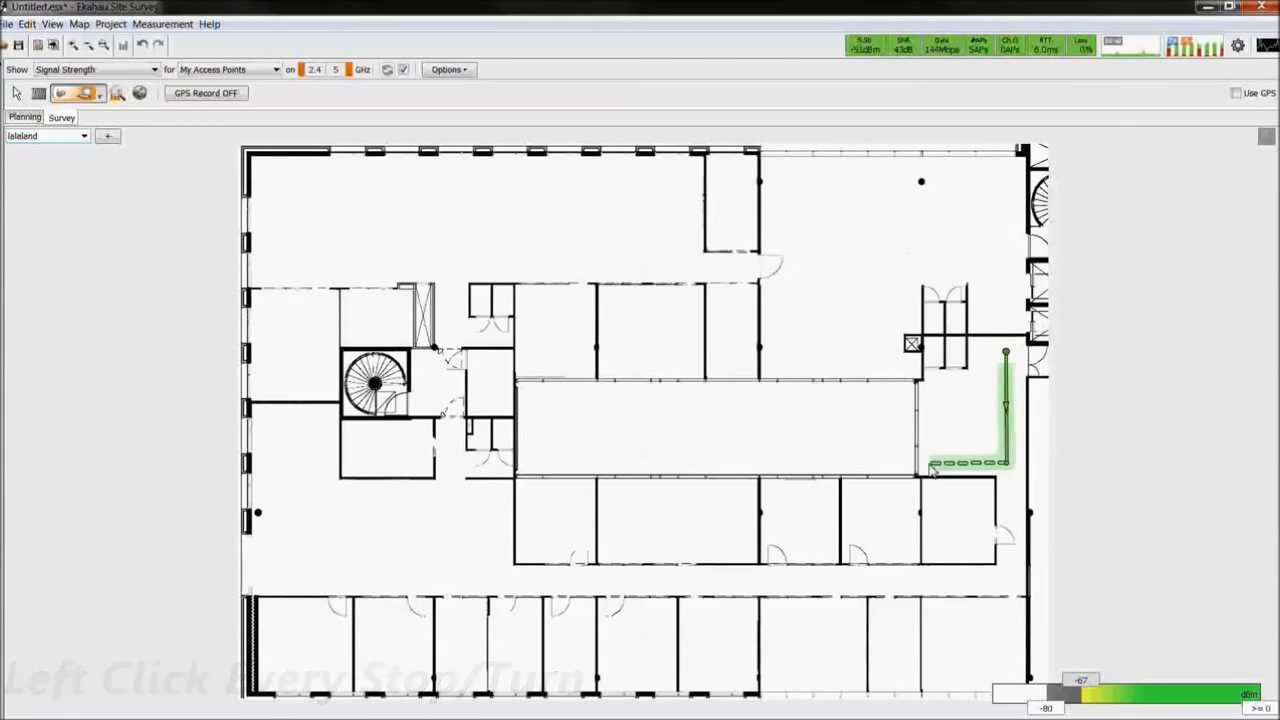
right_click(931, 390)
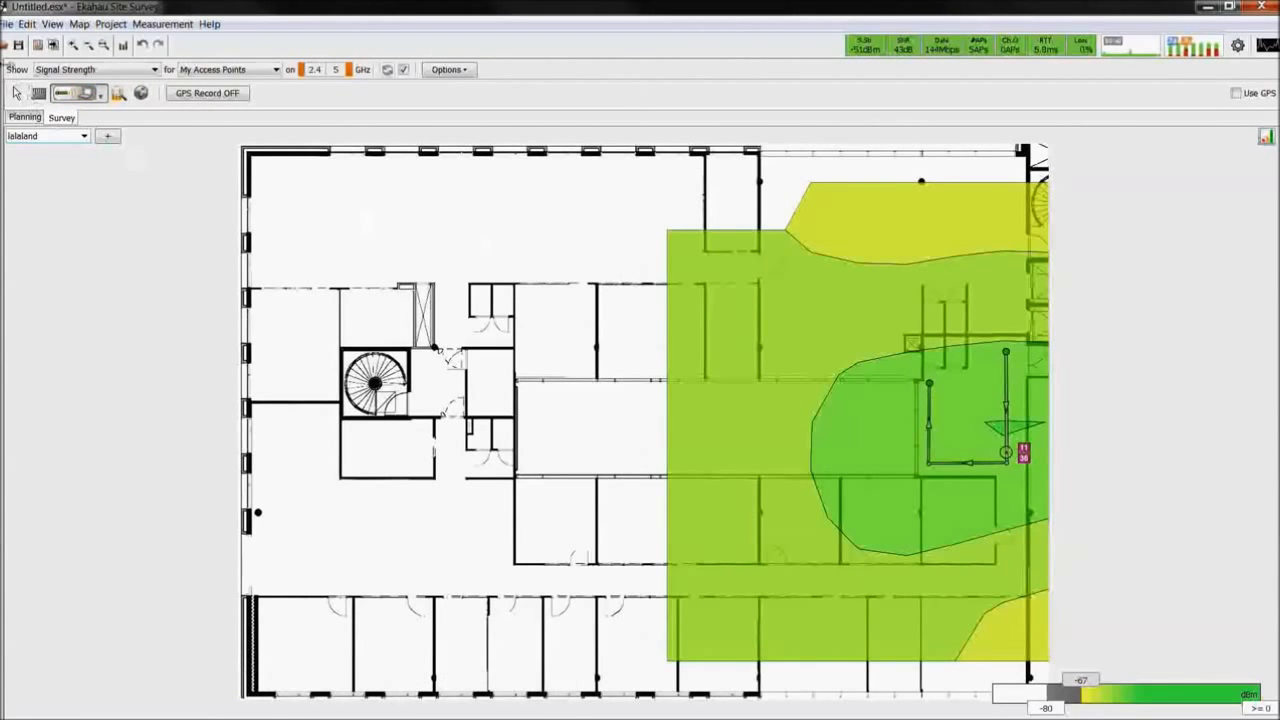
click(5, 65)
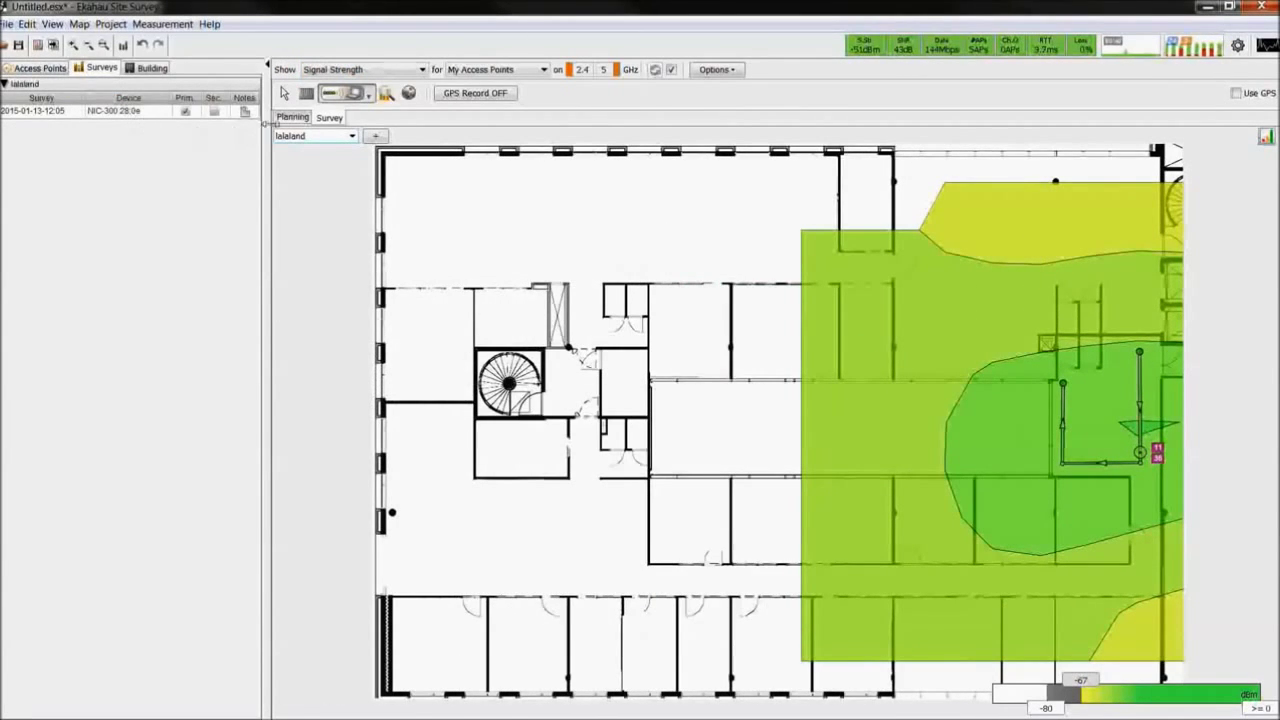
Step: Record a stop-and-go survey with two stops along the plan's right side
click(370, 96)
click(385, 130)
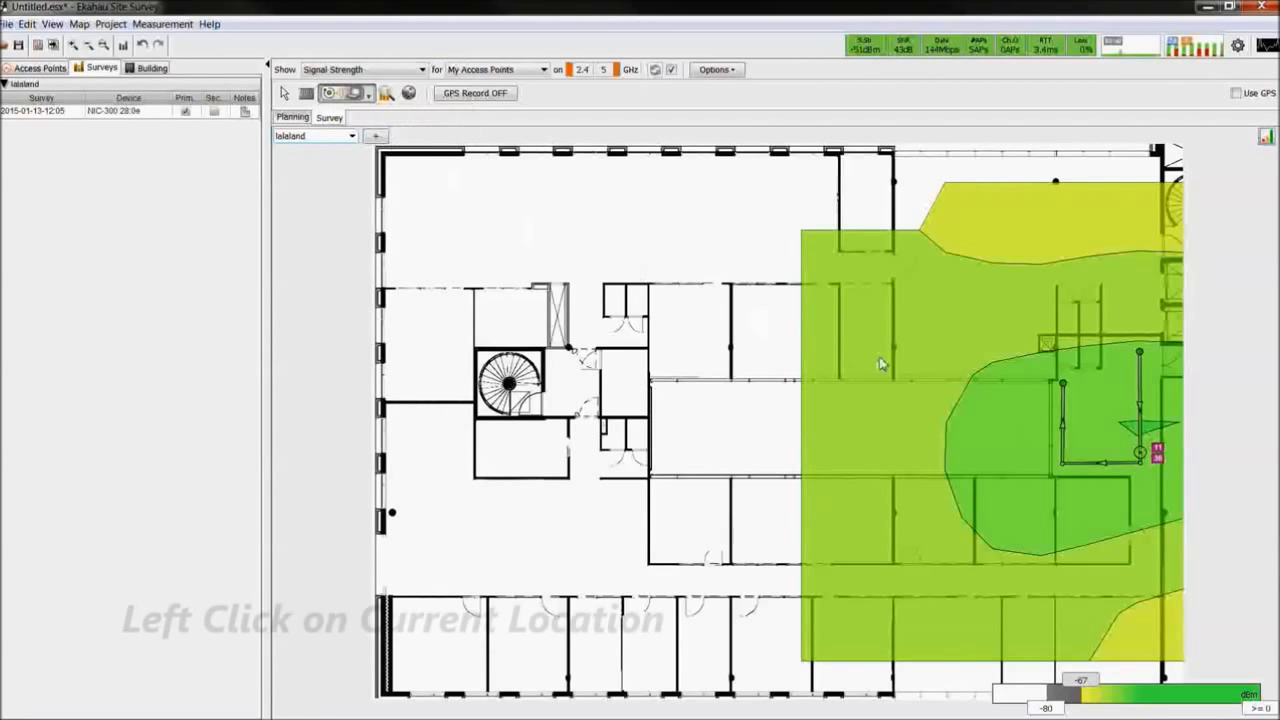
click(1122, 354)
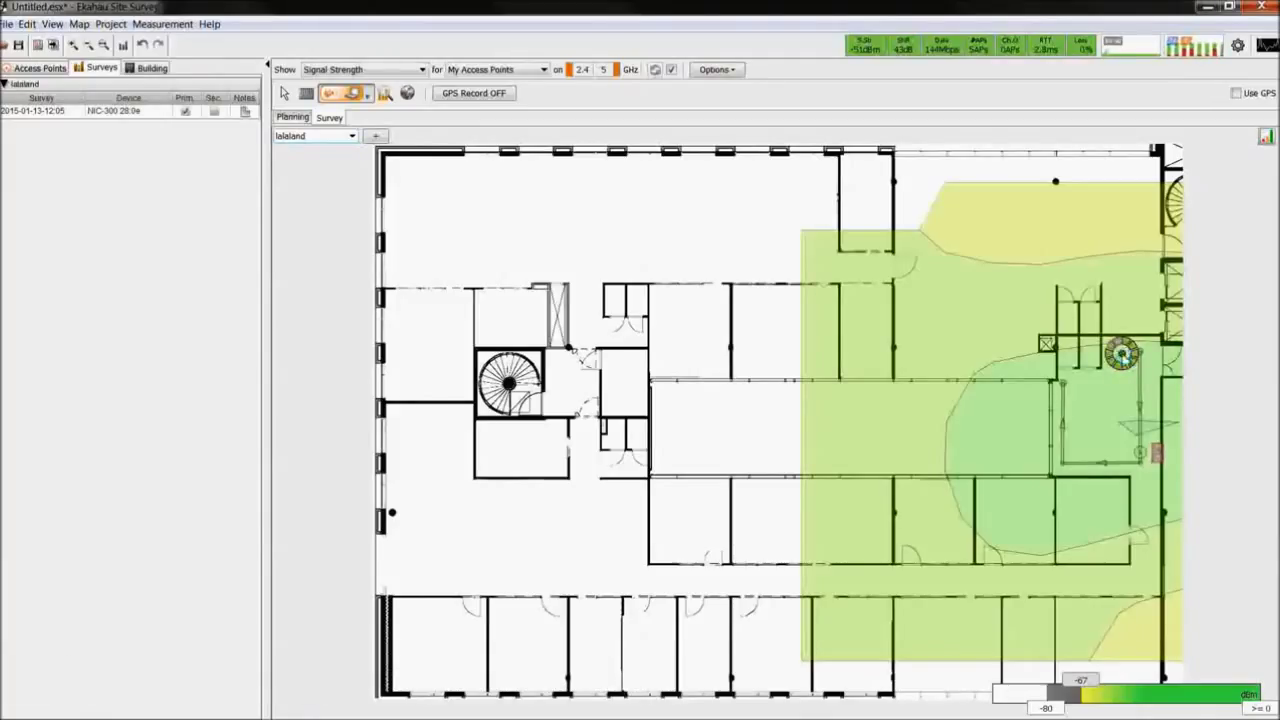
click(1123, 461)
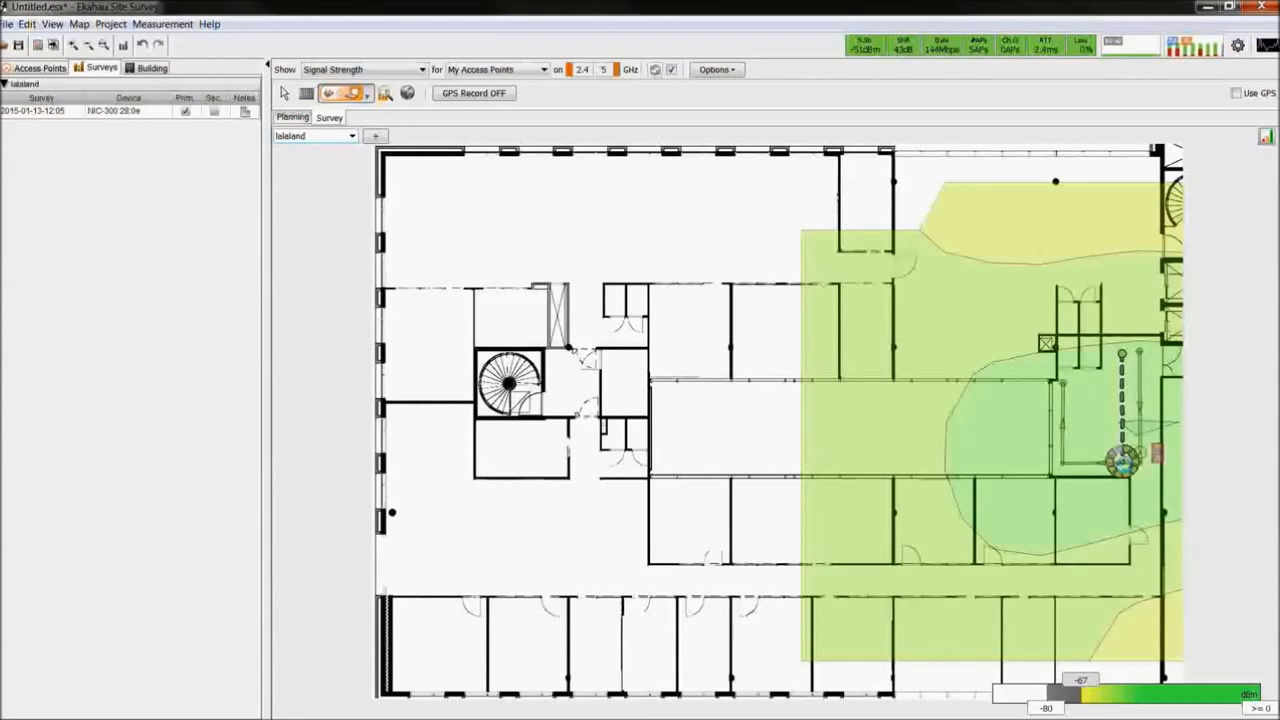
right_click(1065, 444)
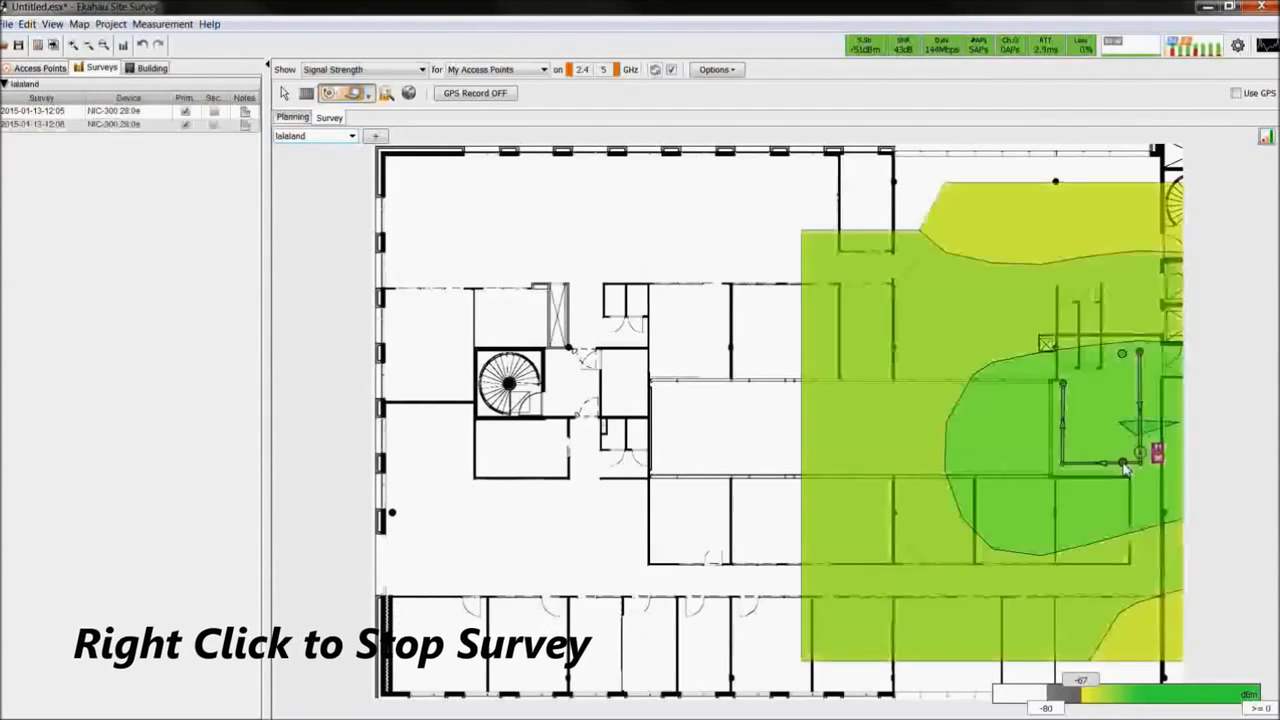
Step: Mark the second survey as secondary data, then select both surveys and choose Delete
click(185, 125)
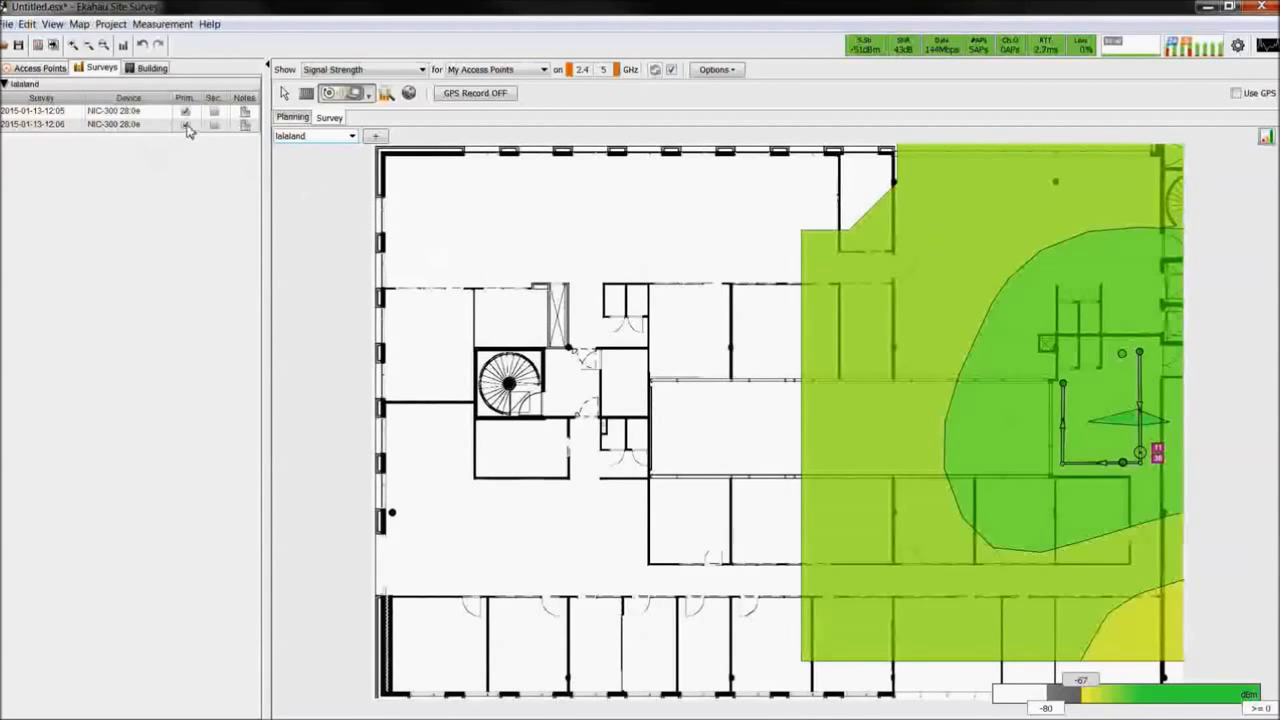
click(213, 124)
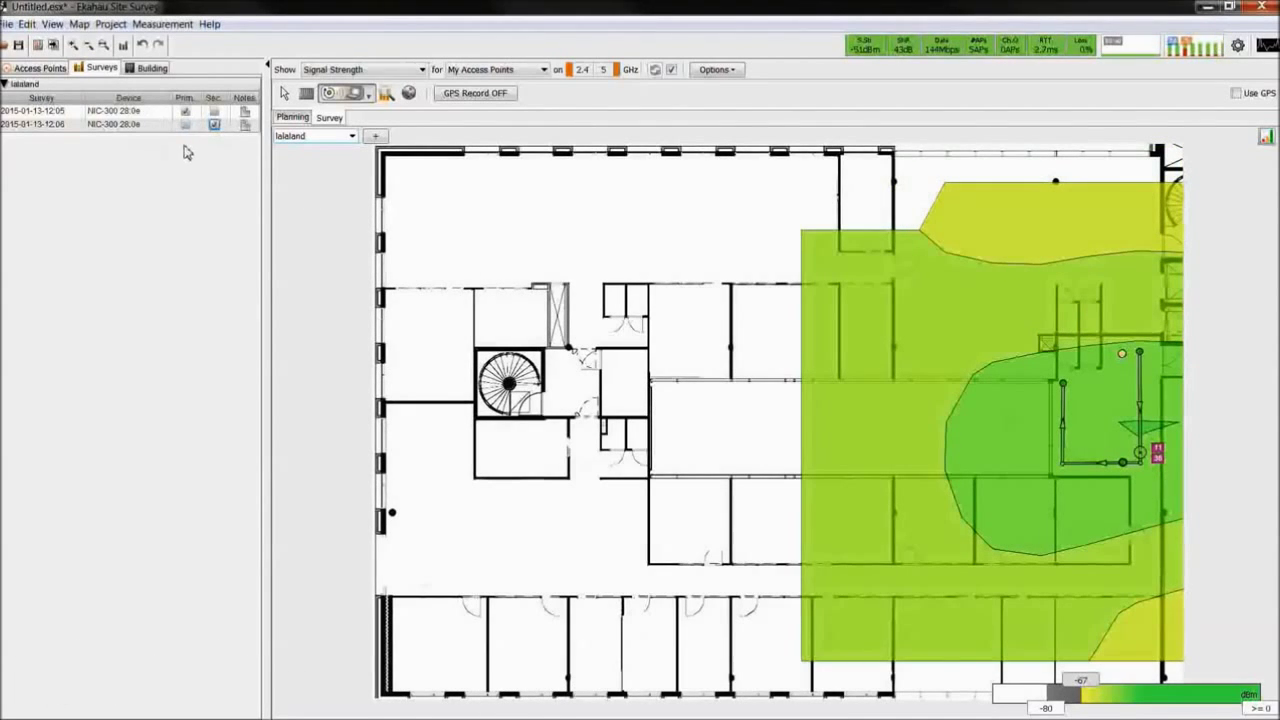
click(146, 115)
shift+click(150, 125)
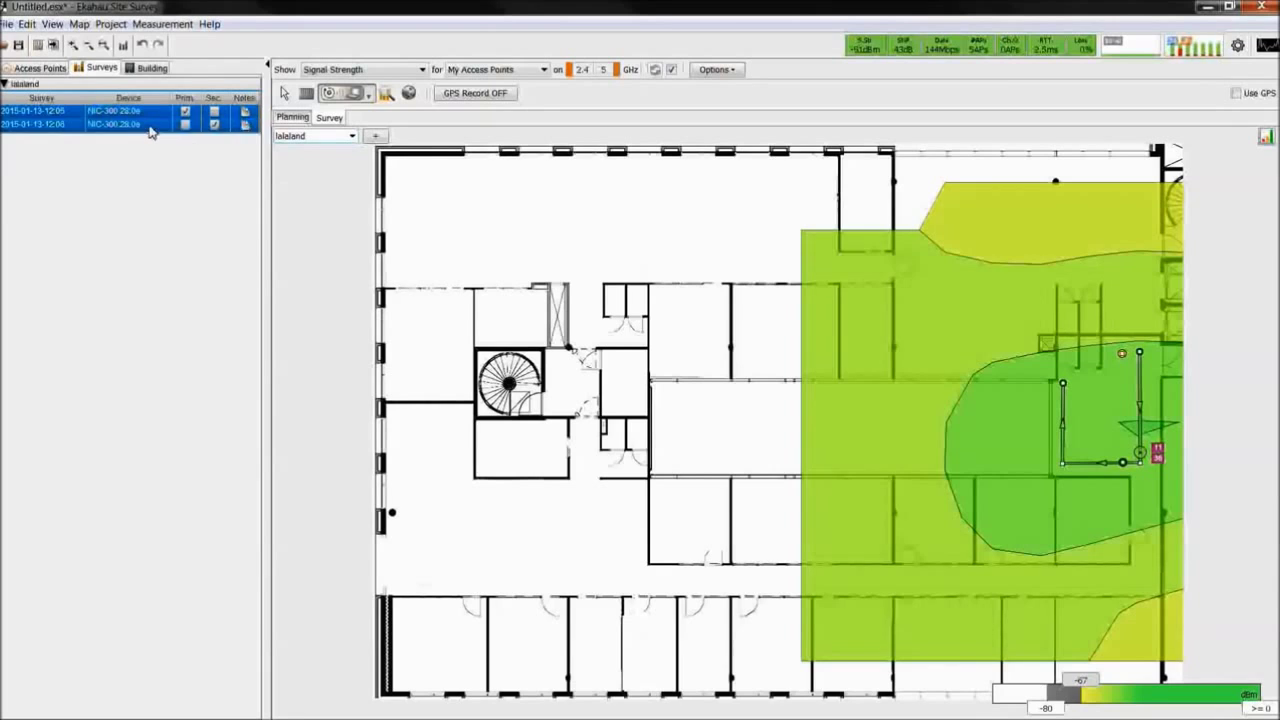
right_click(150, 127)
click(175, 222)
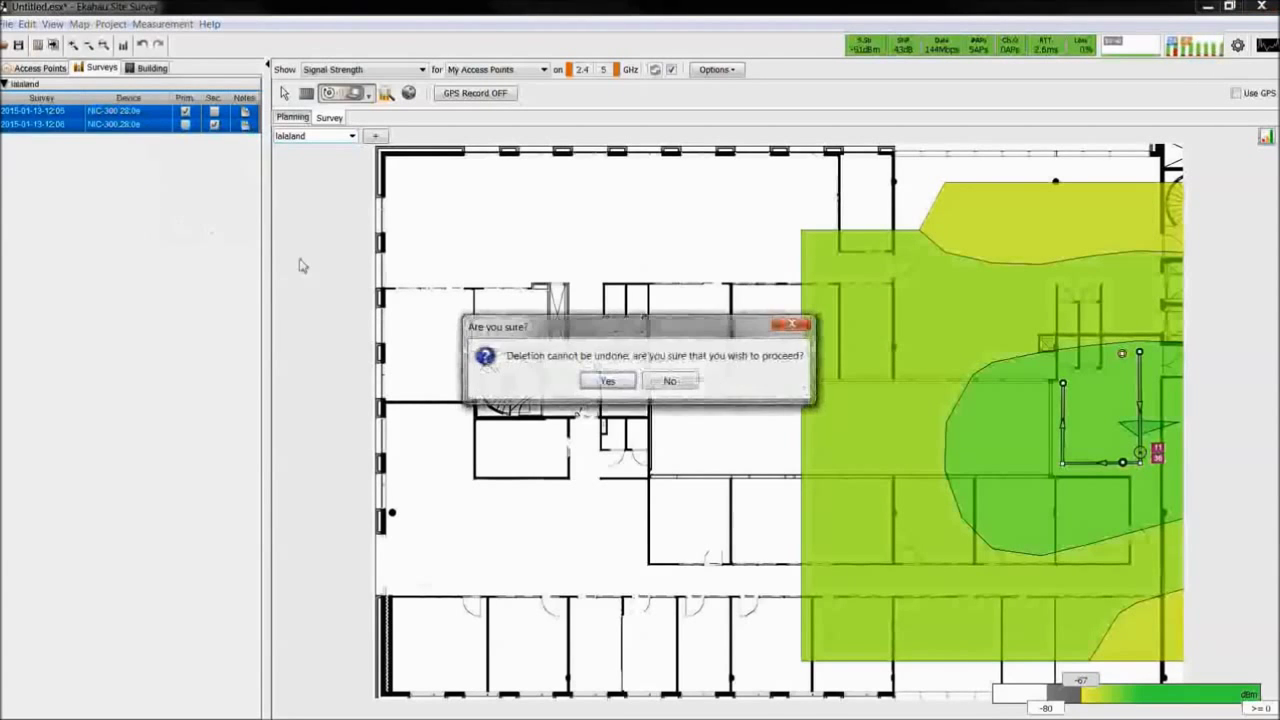
Step: Confirm deleting both surveys, then open Office-Onsite-Example.esx without saving the untitled project
click(603, 380)
click(8, 23)
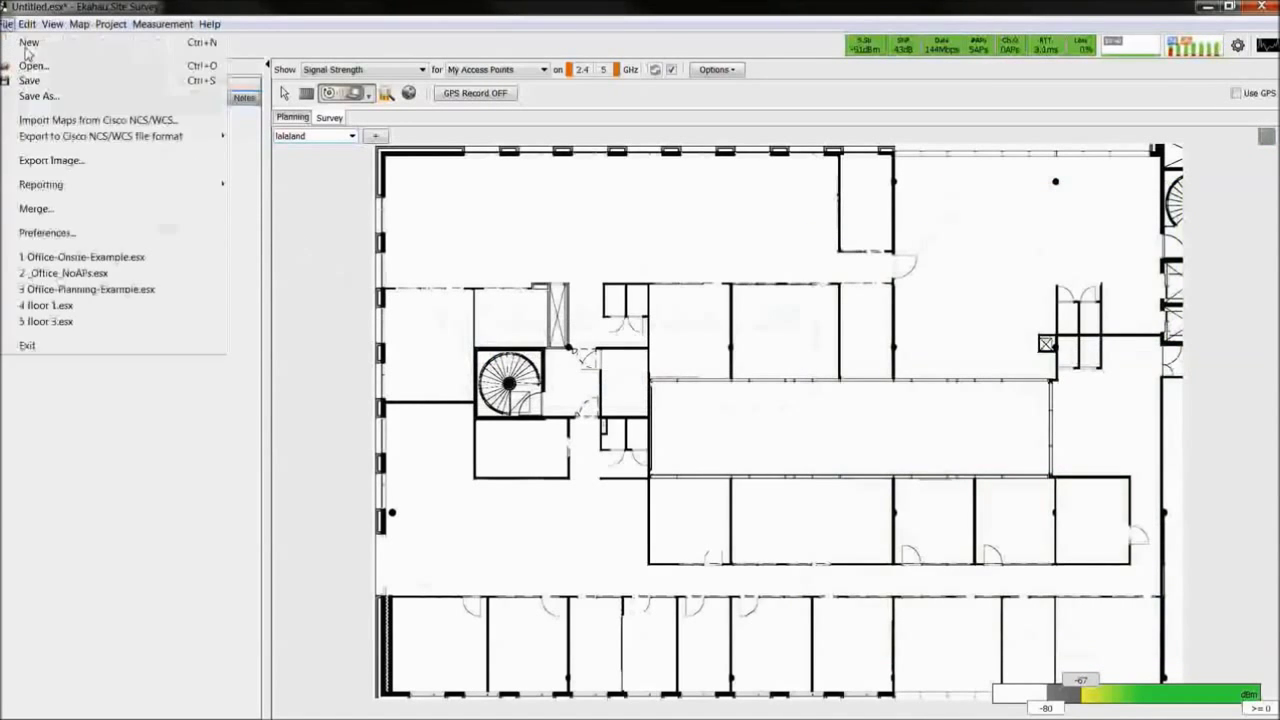
click(28, 54)
click(620, 377)
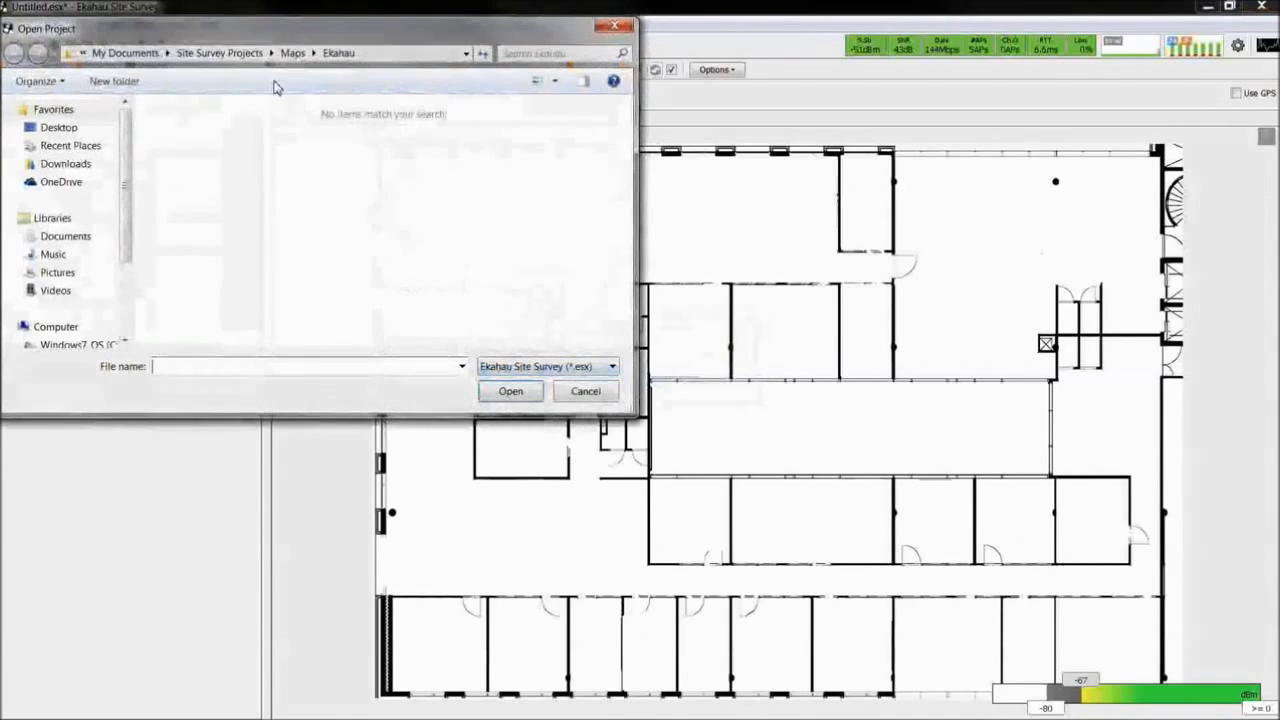
click(223, 49)
double_click(262, 313)
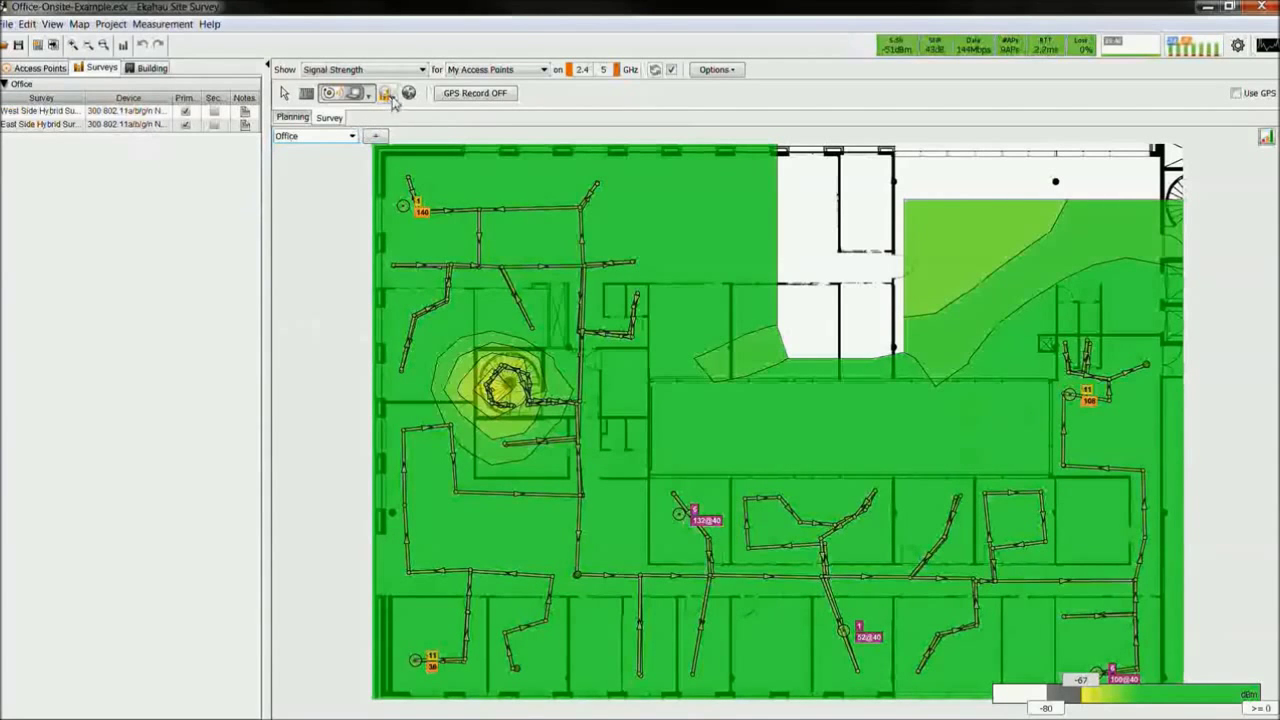
Step: Cycle the heatmap through Signal To Noise Ratio and Channel Overlap, ending on Packet Loss
click(418, 70)
click(386, 268)
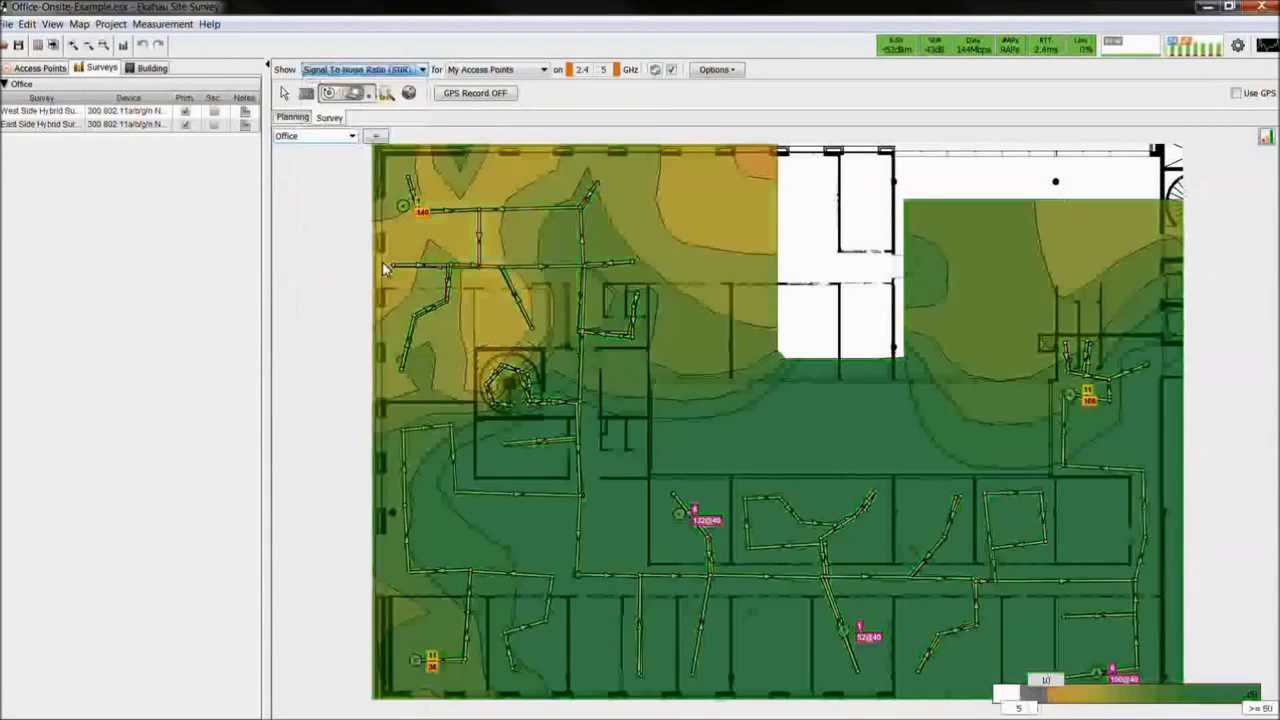
click(421, 70)
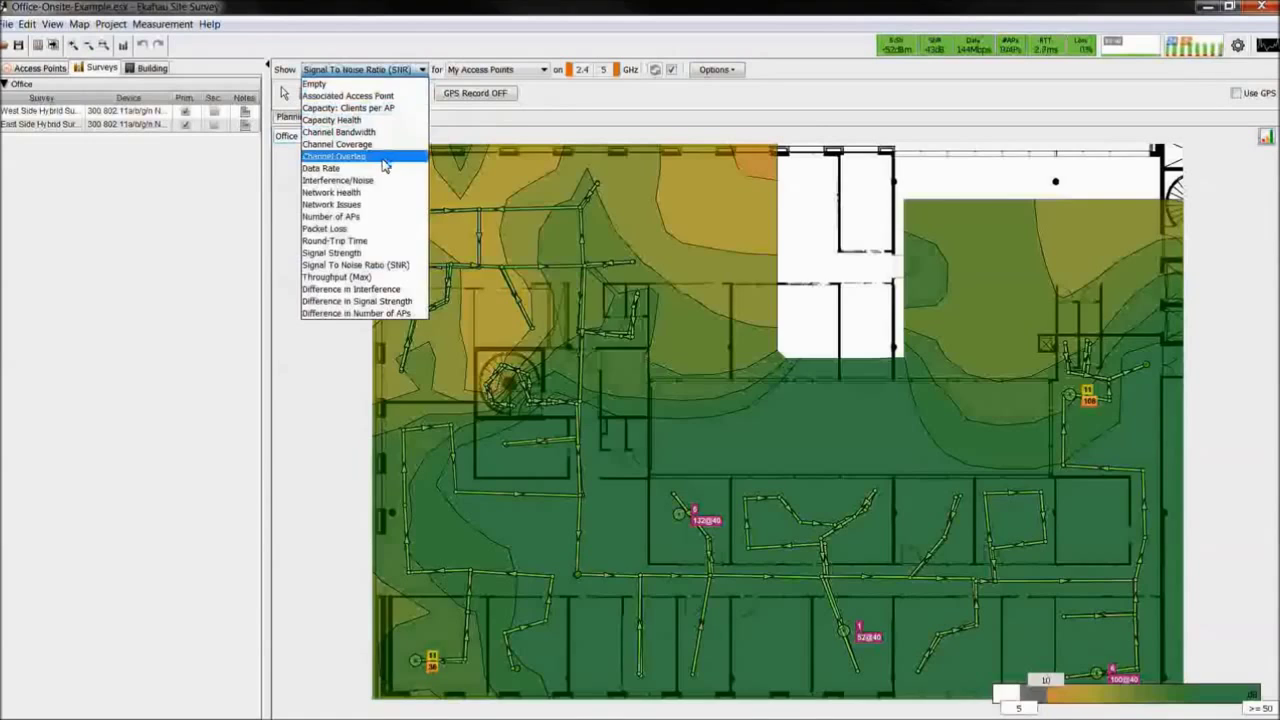
click(385, 157)
click(421, 70)
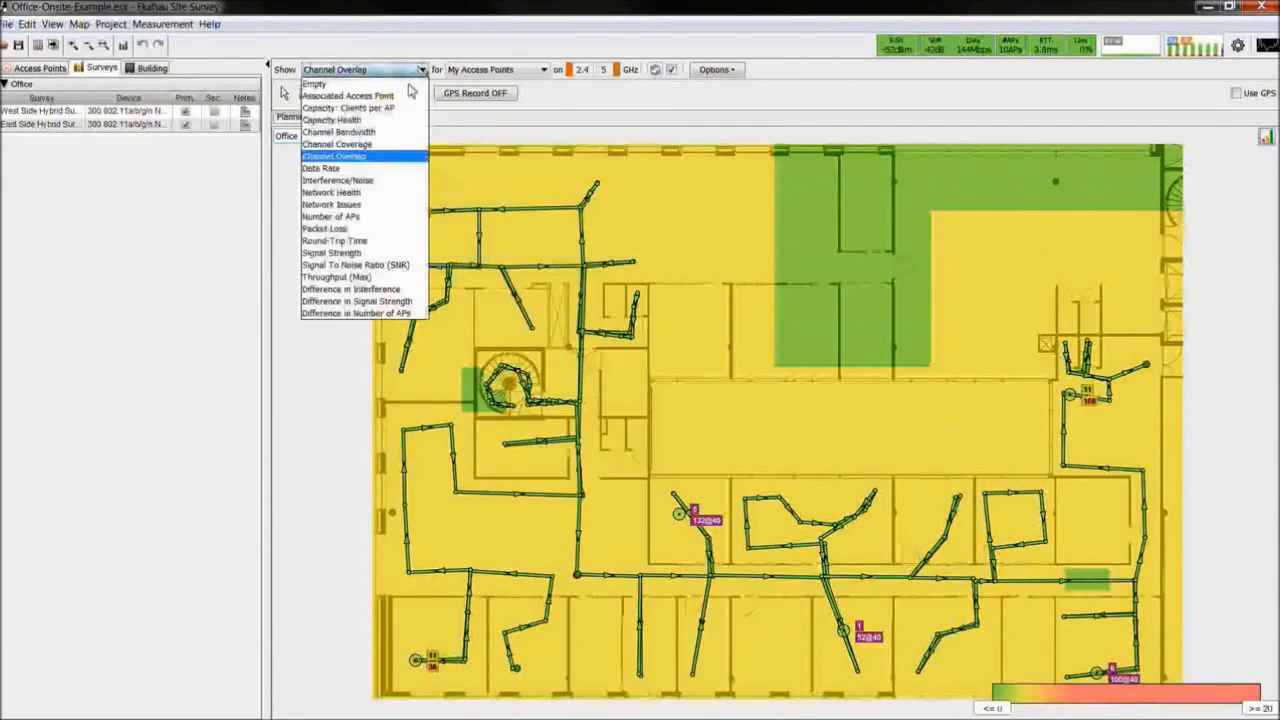
click(378, 229)
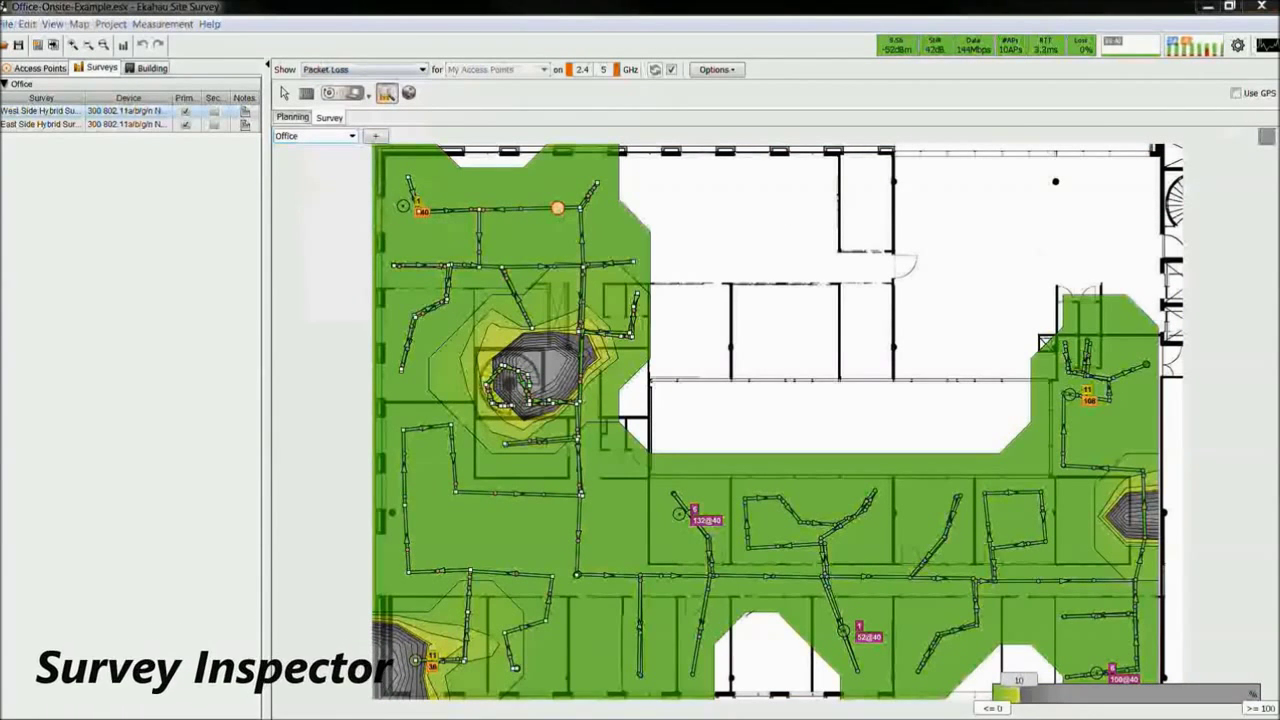
Step: Inspect the West Side Hybrid Survey, stepping through two measurement points and checking the device list
double_click(558, 212)
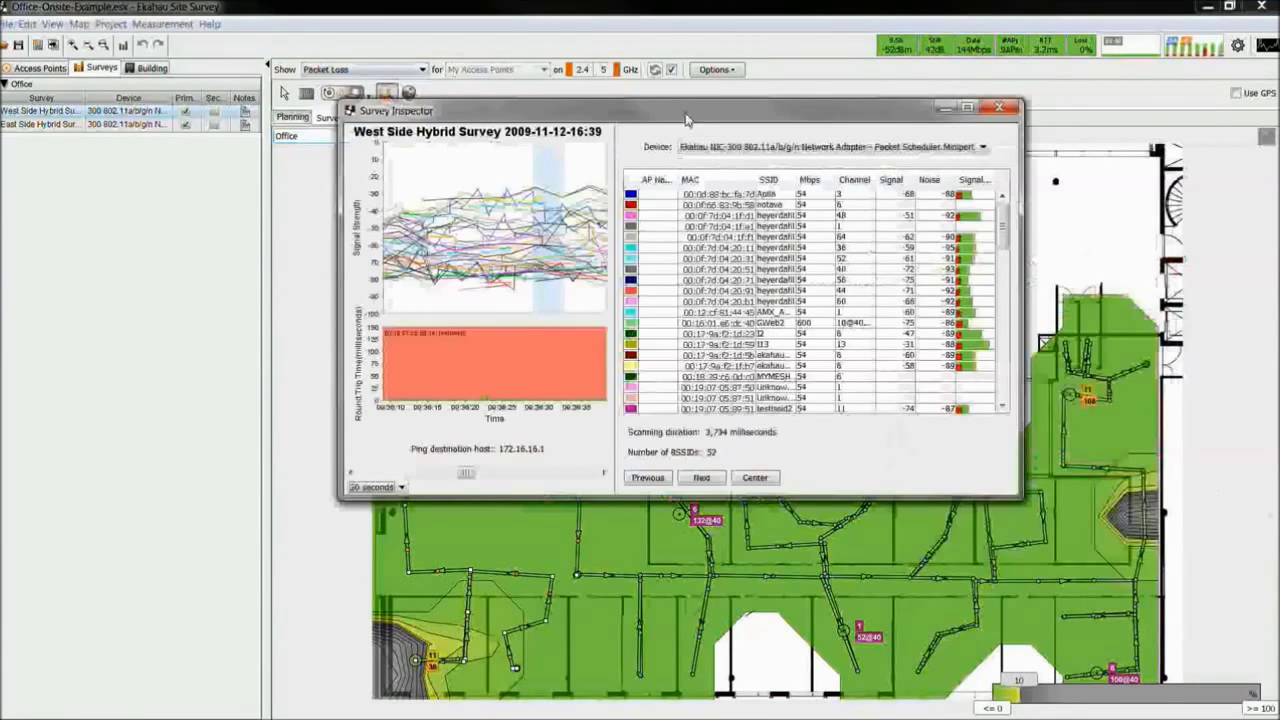
drag(686, 119, 926, 289)
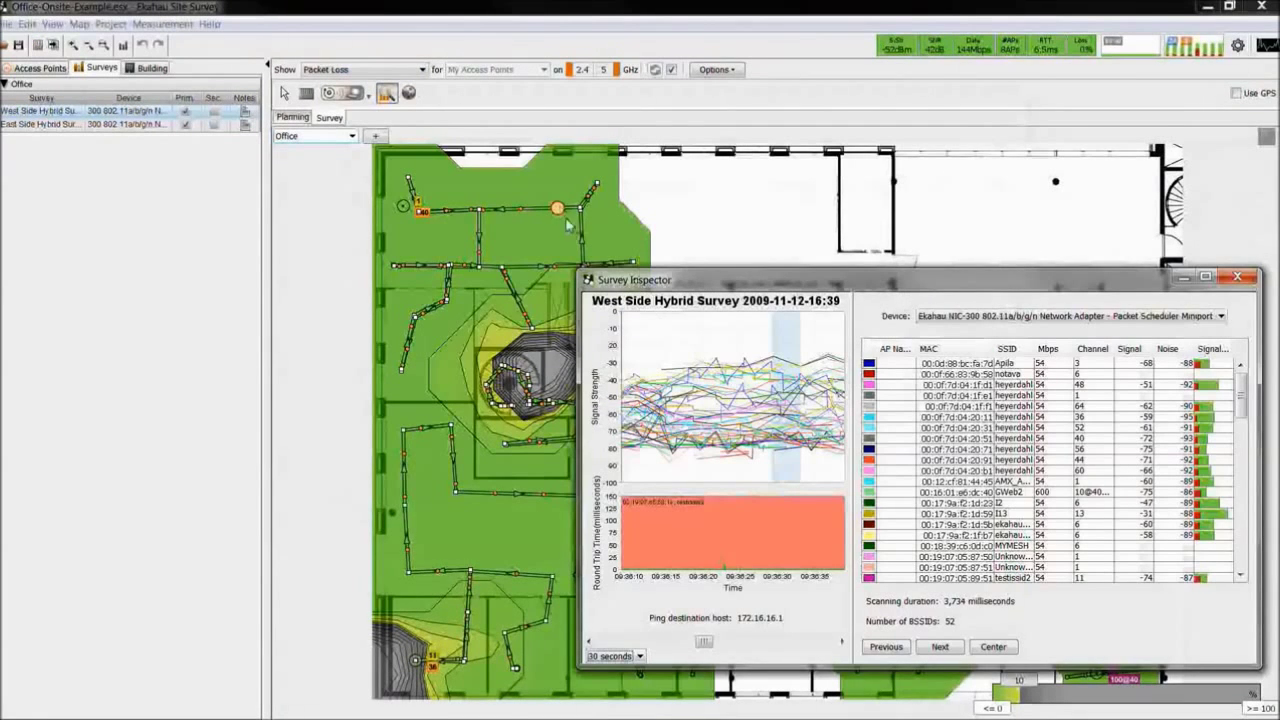
click(939, 648)
click(939, 648)
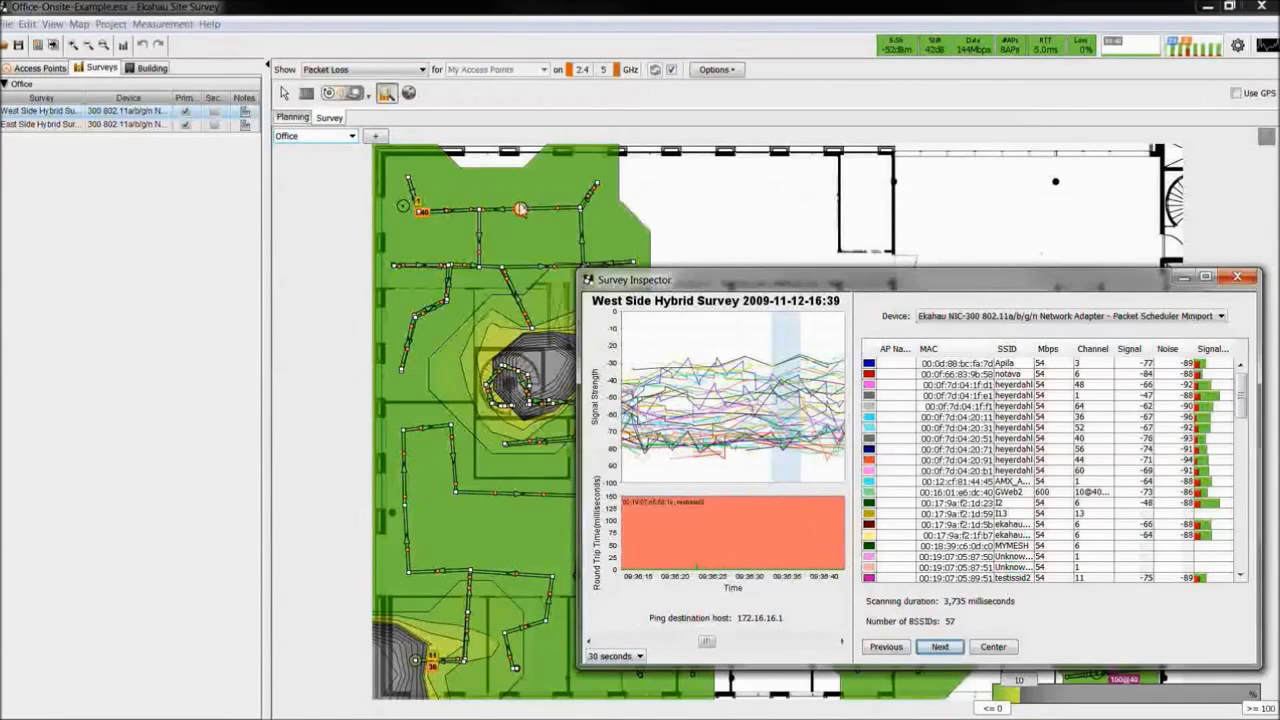
click(1220, 316)
click(1220, 316)
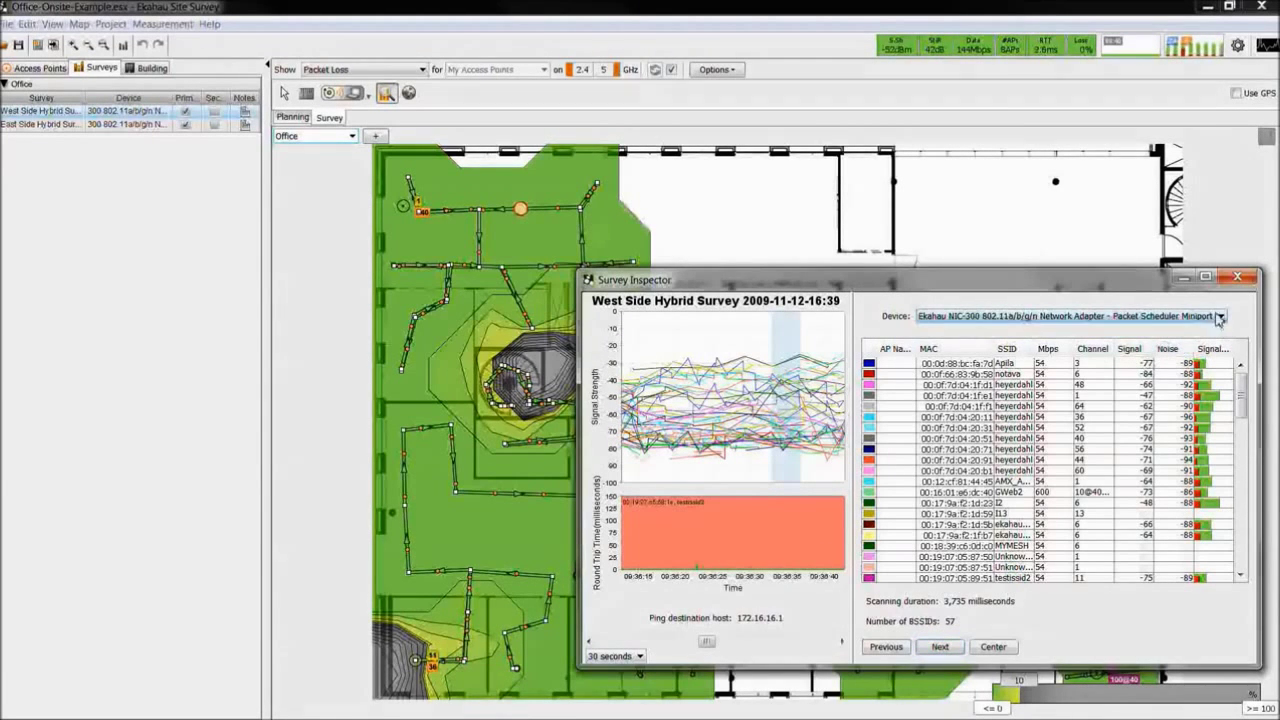
drag(1242, 392, 1242, 465)
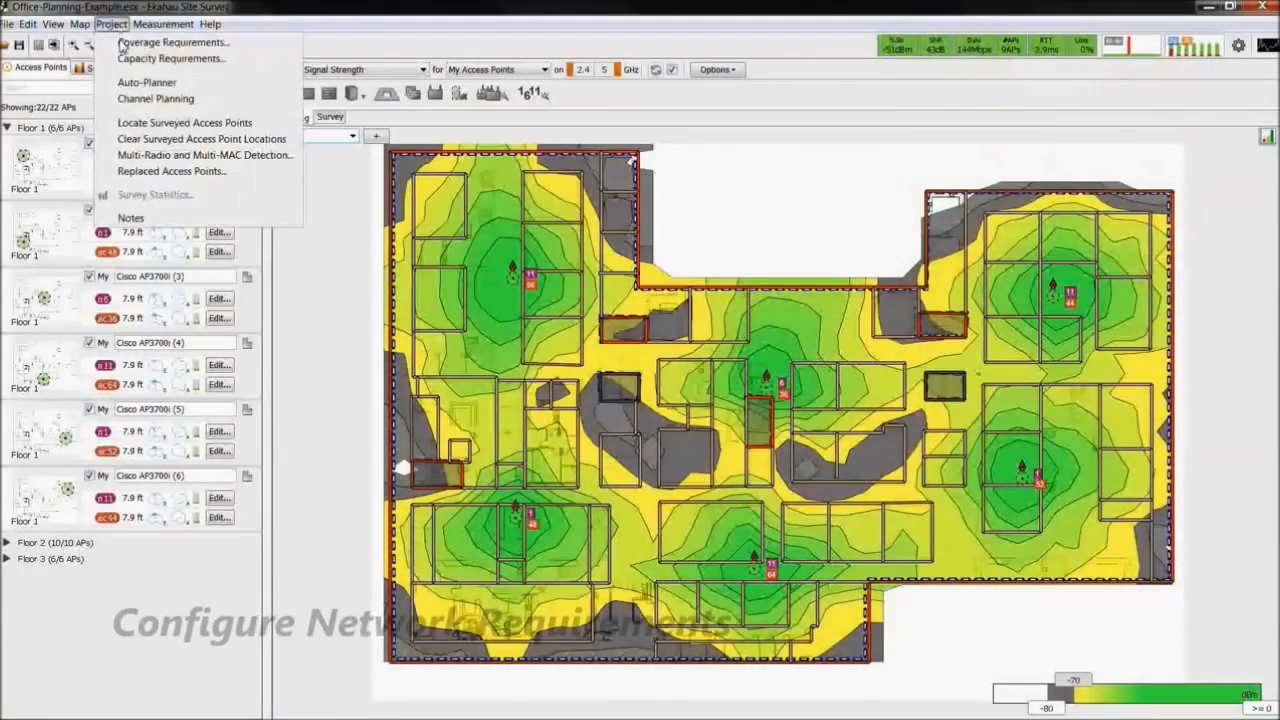
Step: Set the coverage requirement to High Speed, High Usage
click(121, 43)
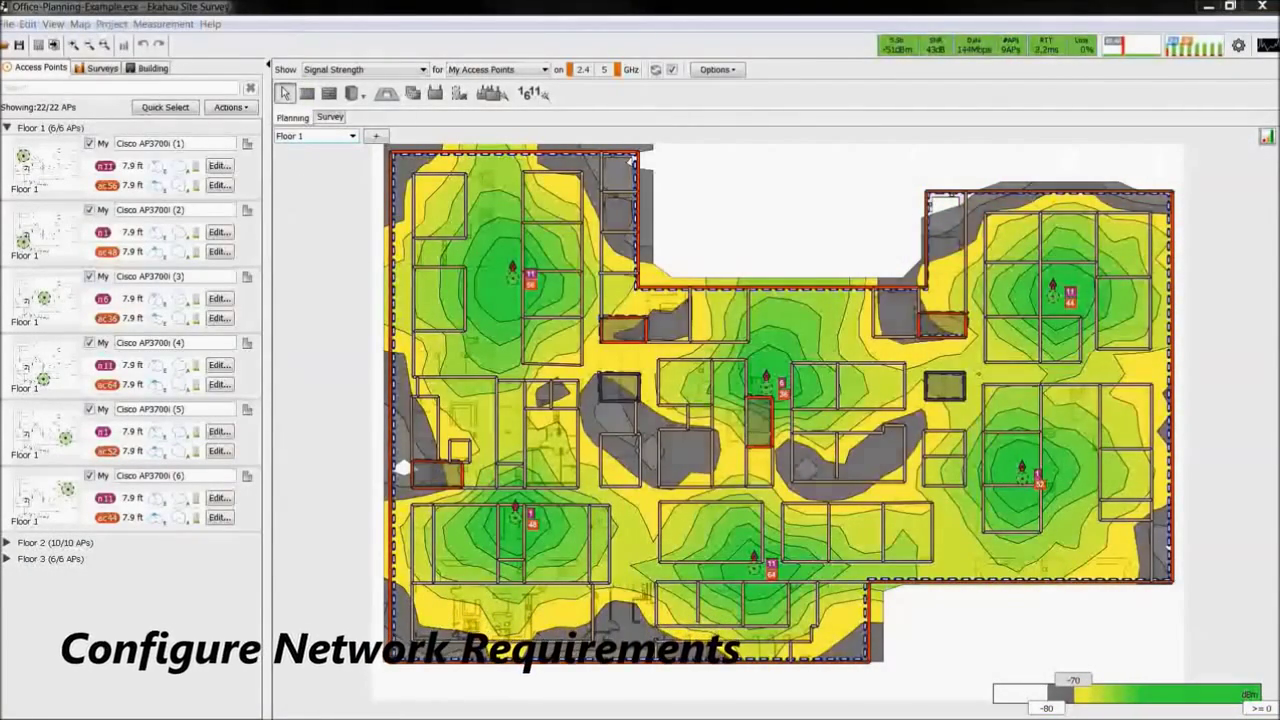
click(593, 260)
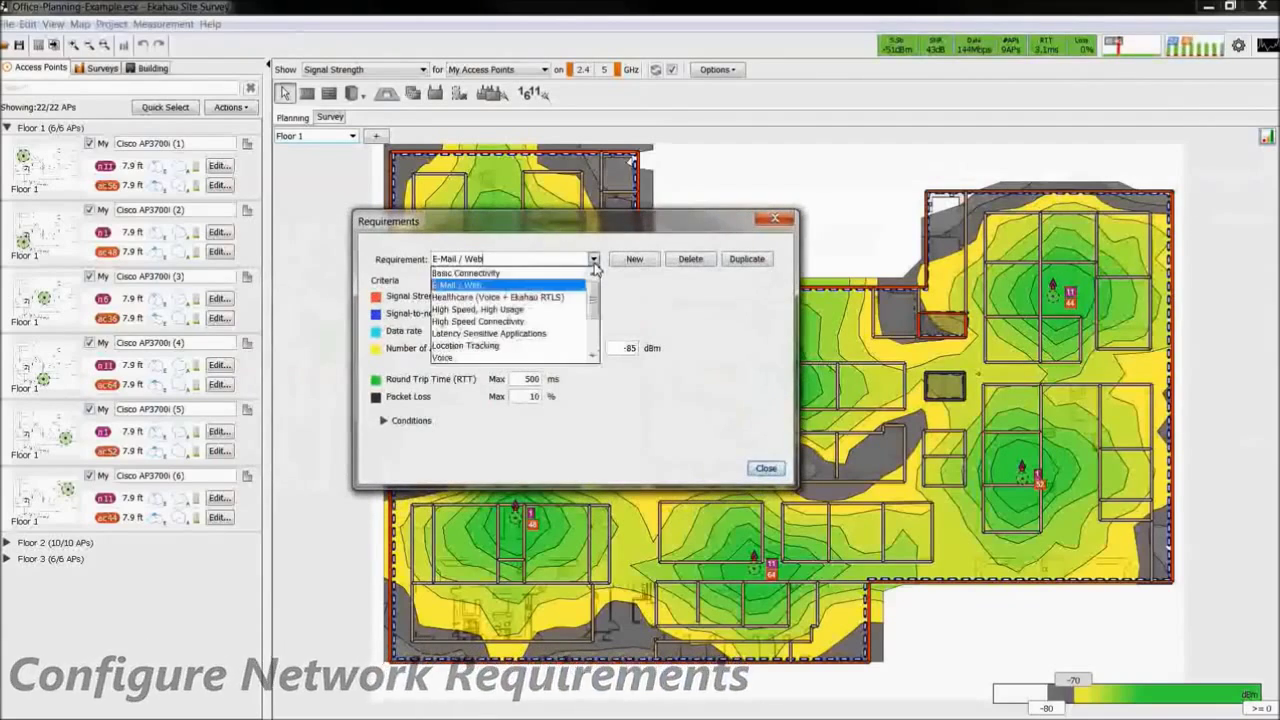
click(550, 309)
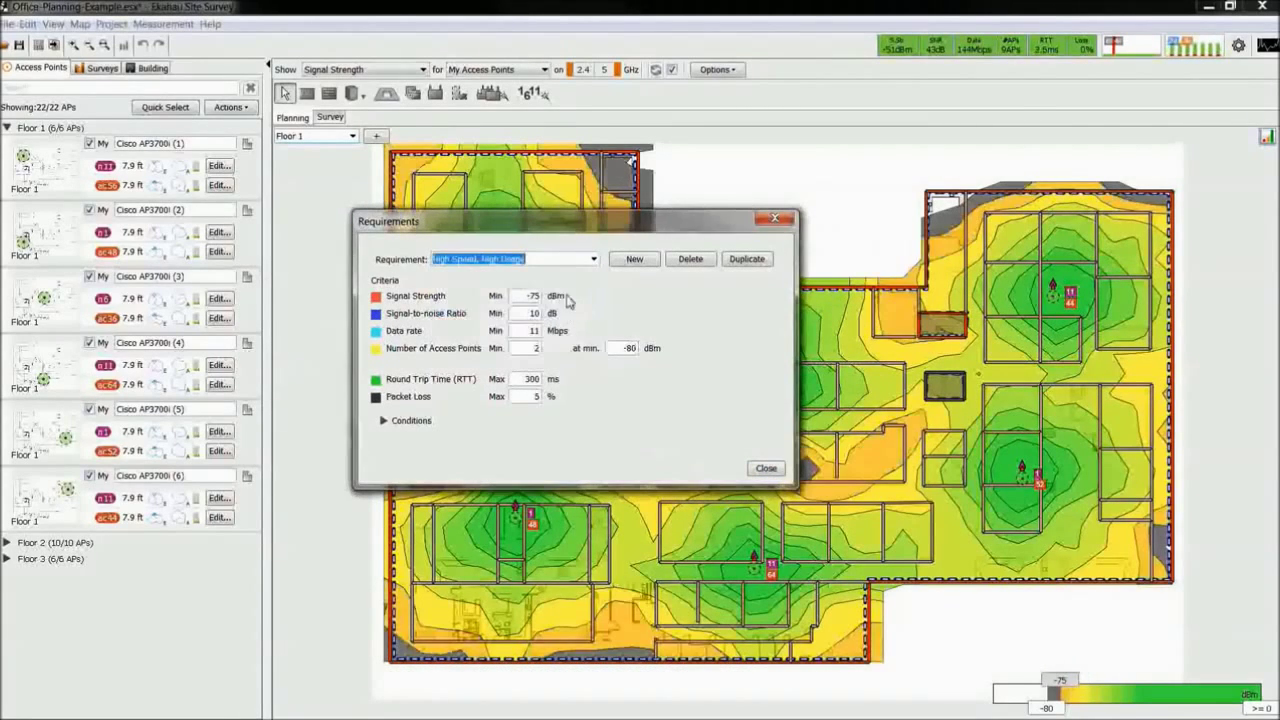
click(766, 469)
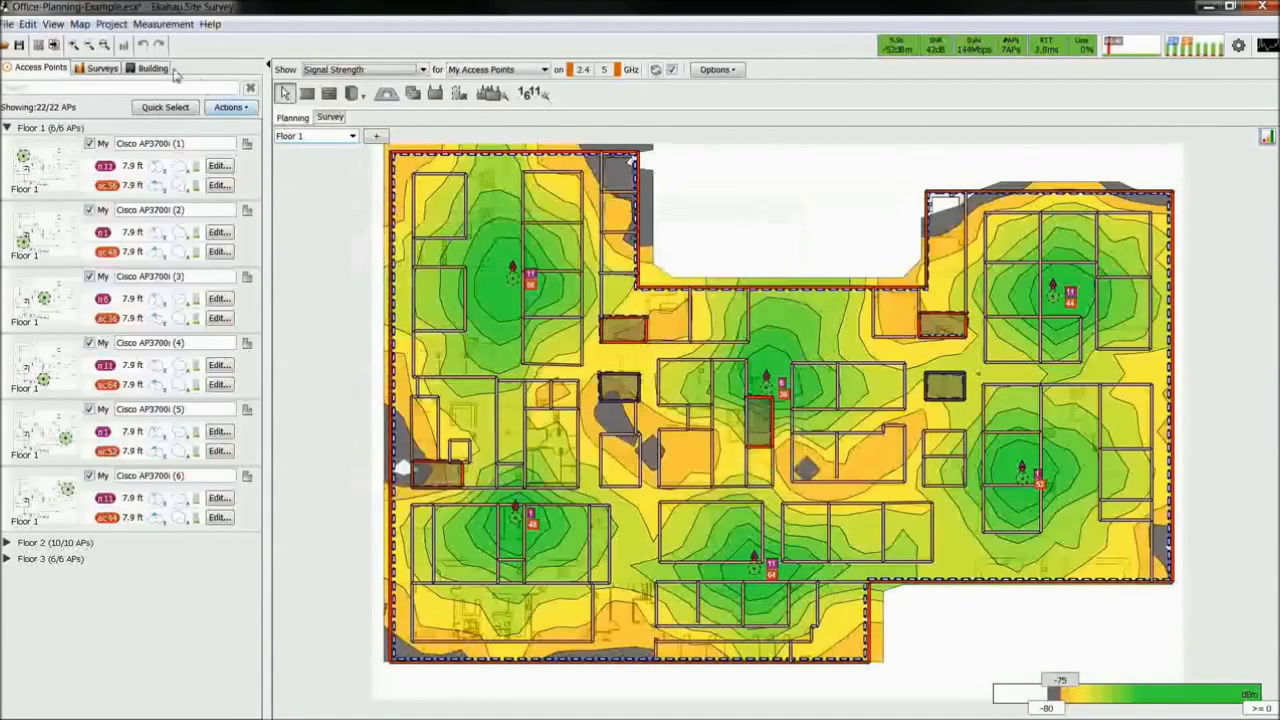
Step: Add 500 11ac AC Laptop devices to the capacity requirements
click(112, 24)
click(137, 59)
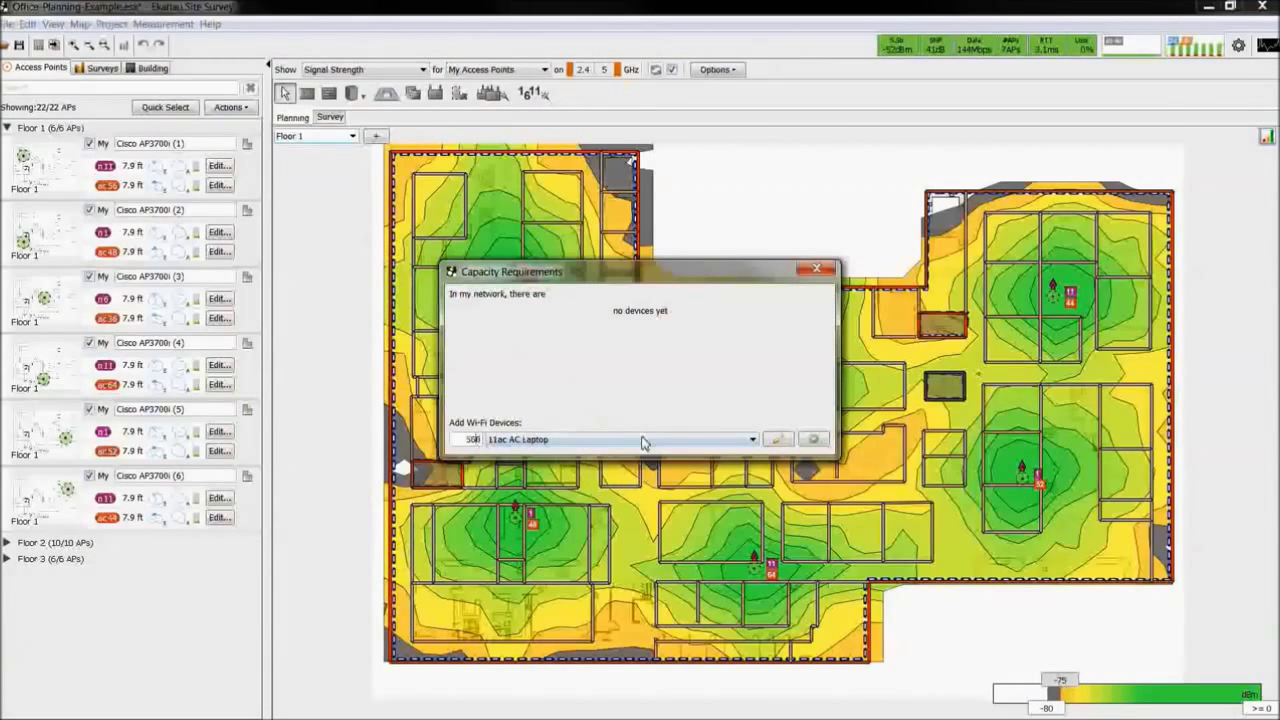
click(813, 441)
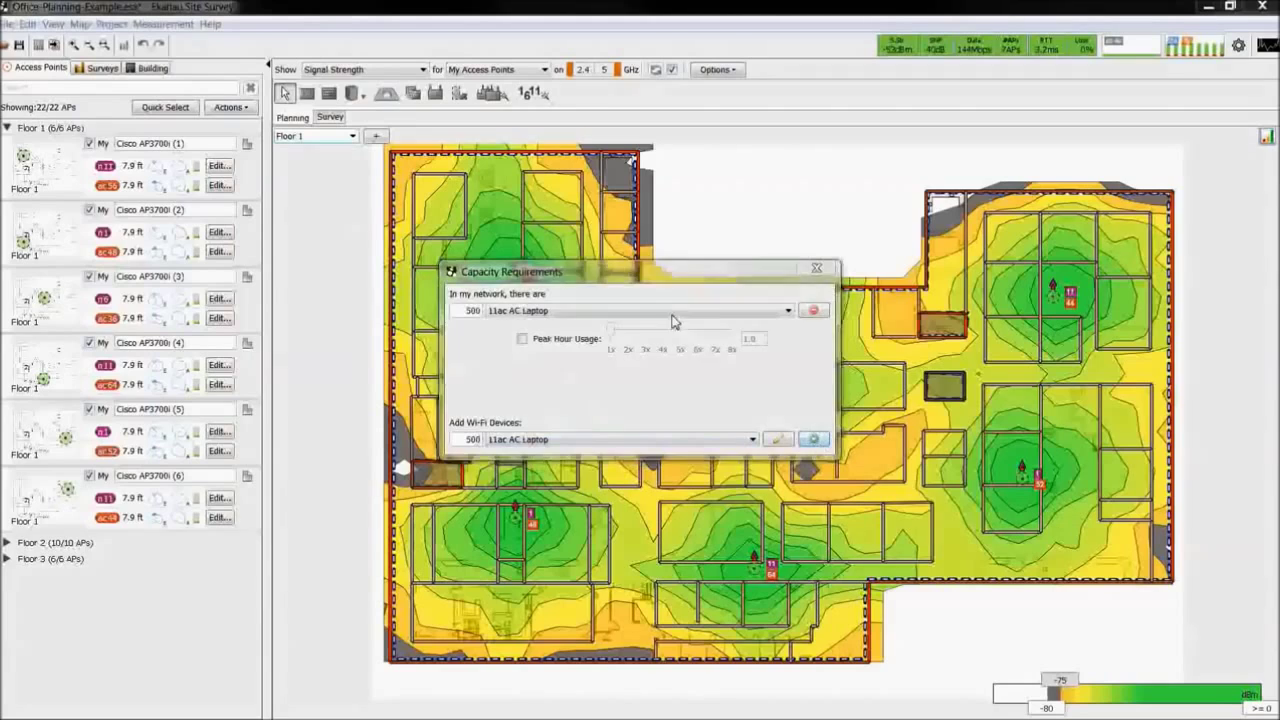
click(815, 270)
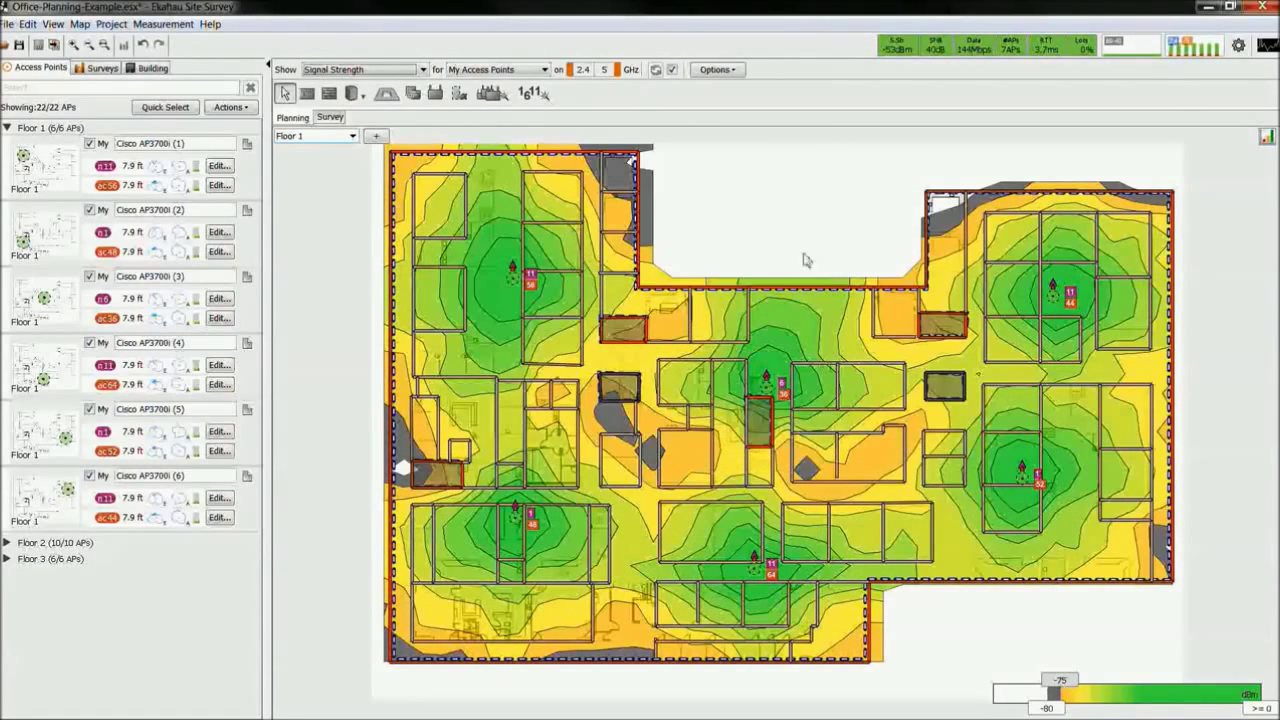
click(423, 70)
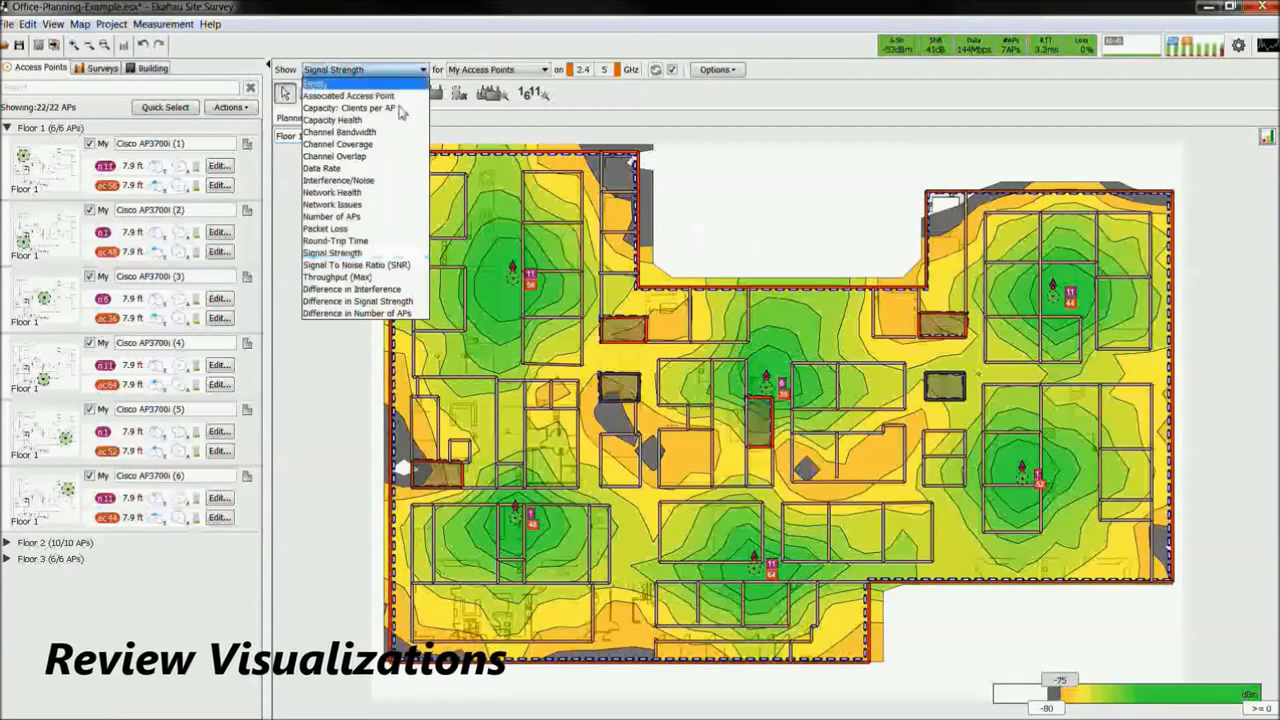
click(366, 205)
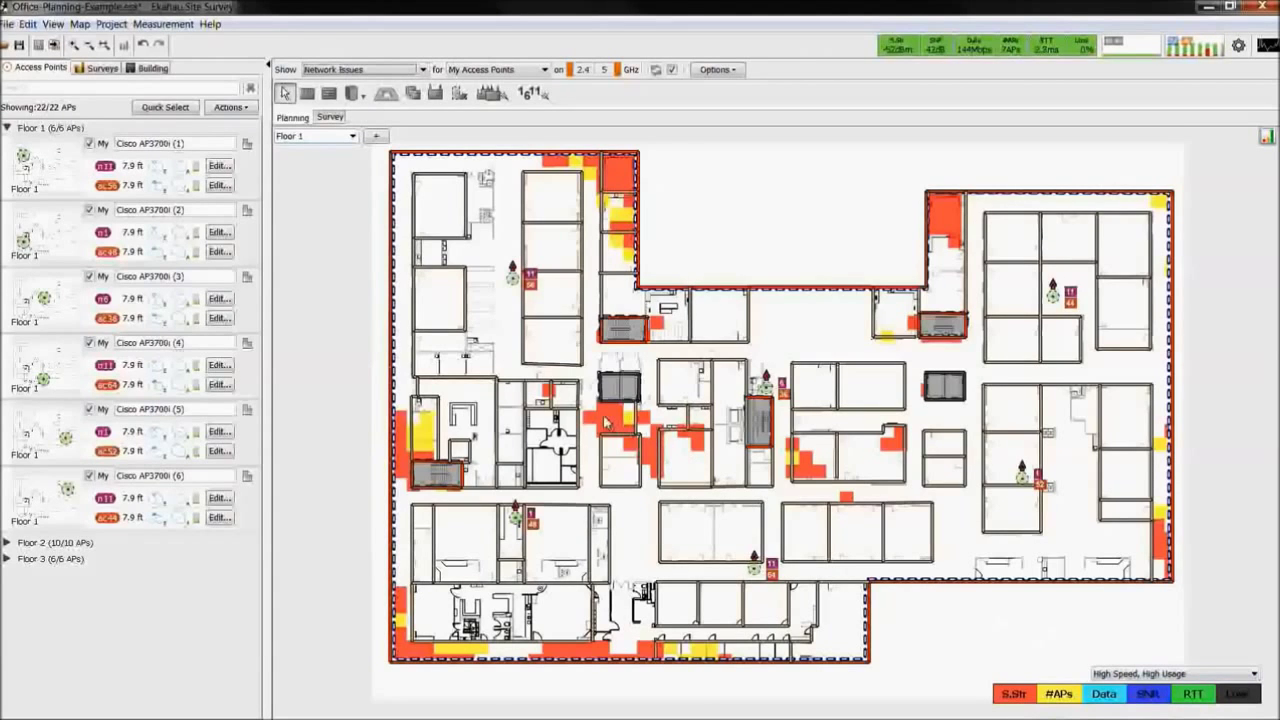
mouse_move(606, 425)
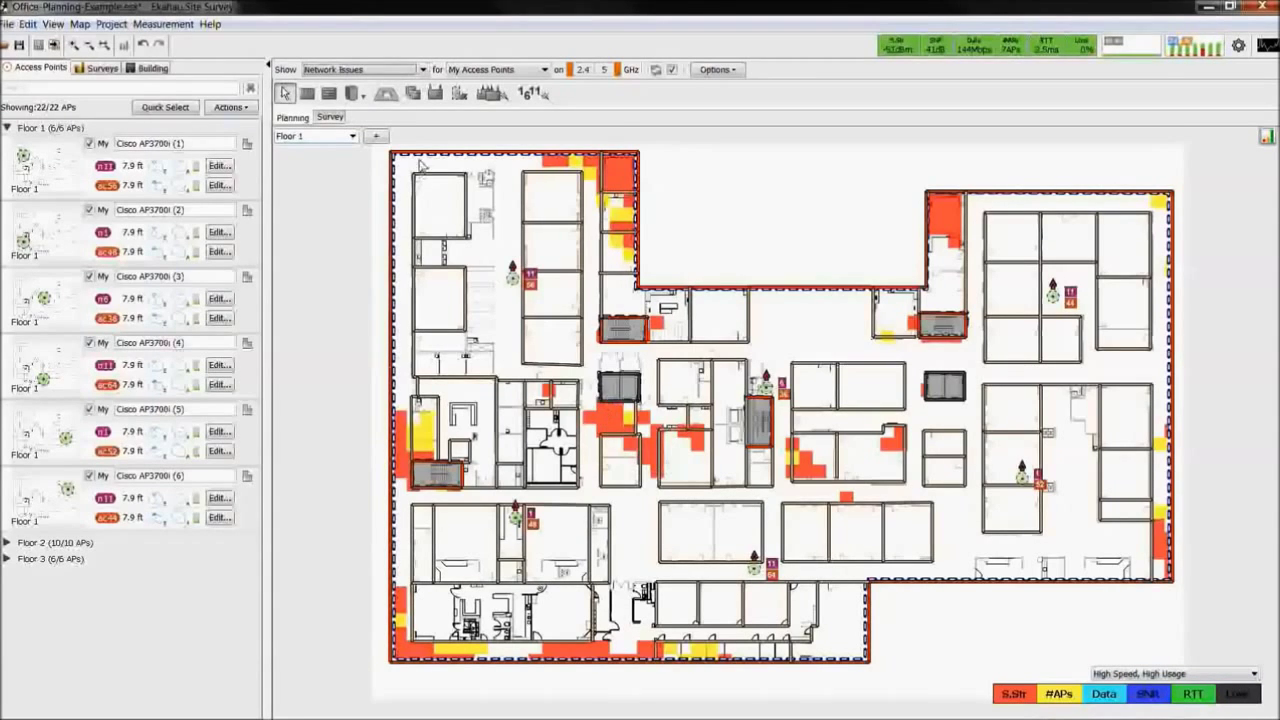
click(362, 69)
click(366, 250)
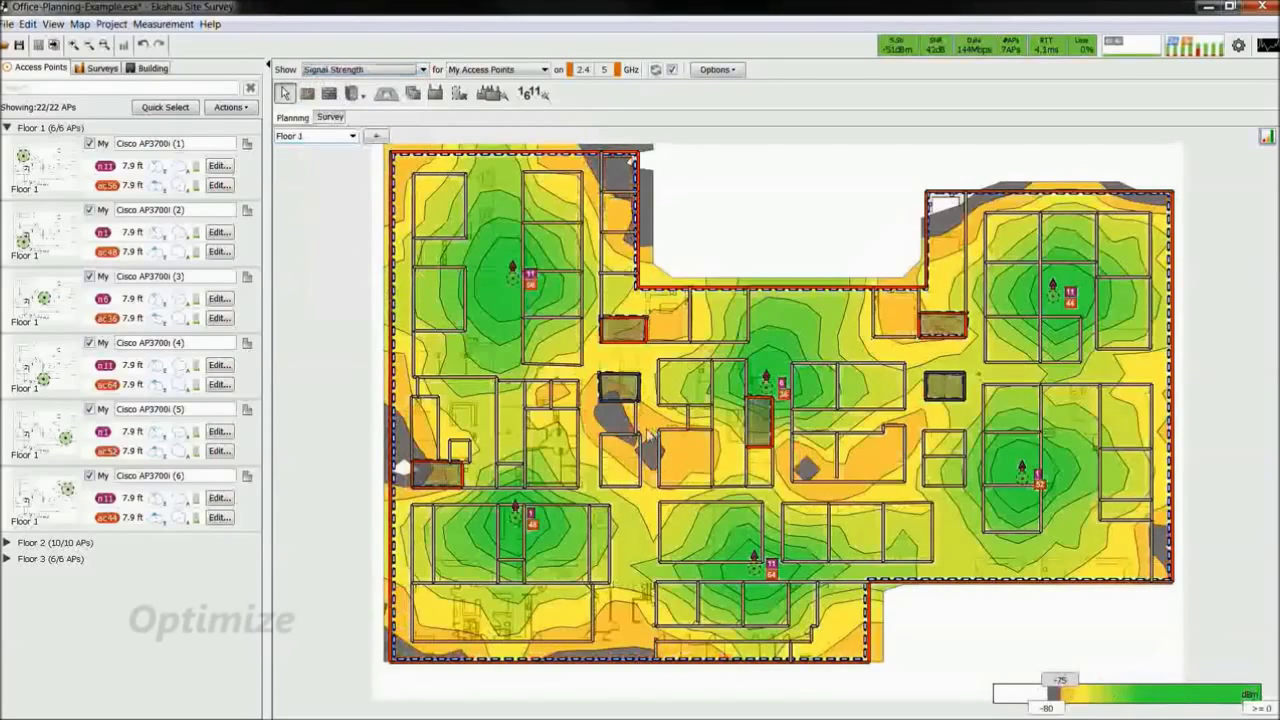
click(436, 94)
Step: Place a Generic .11n/ac 4x4:4 Dual Radio AP left of the plan's centre and show Channel Overlap
click(749, 99)
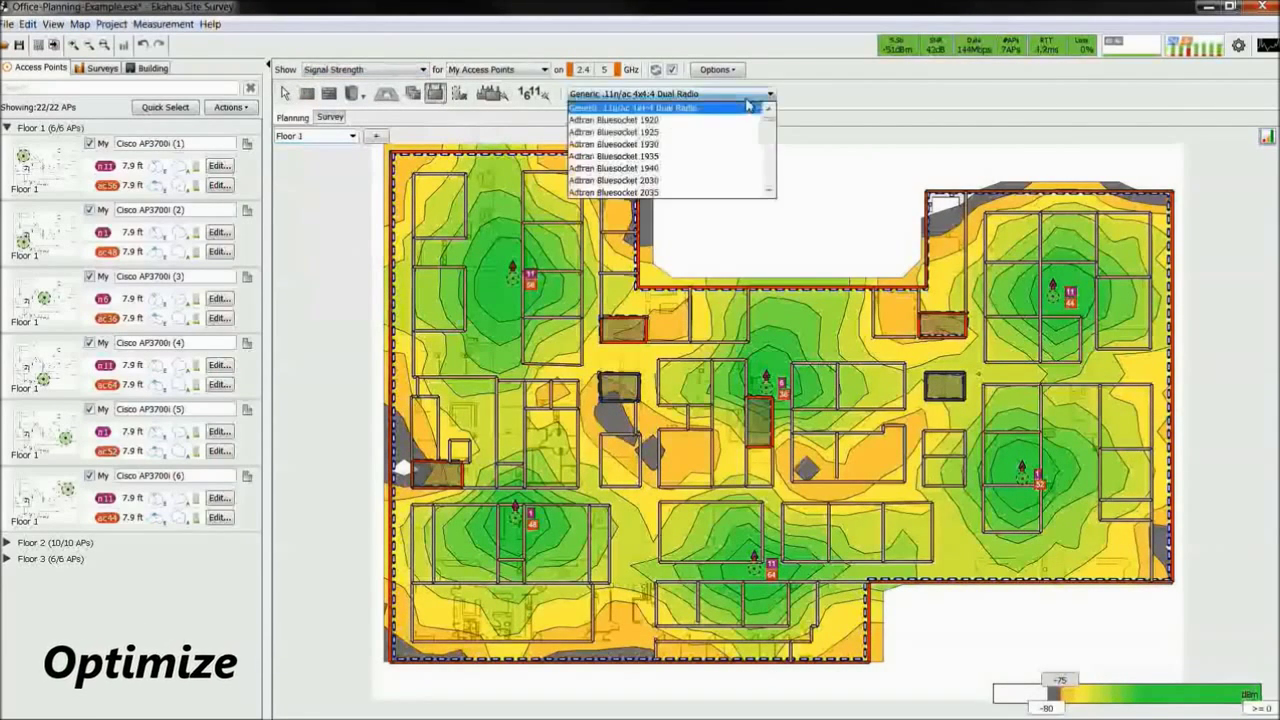
mouse_move(768, 112)
mouse_down()
mouse_move(768, 182)
mouse_move(768, 110)
mouse_up()
click(660, 146)
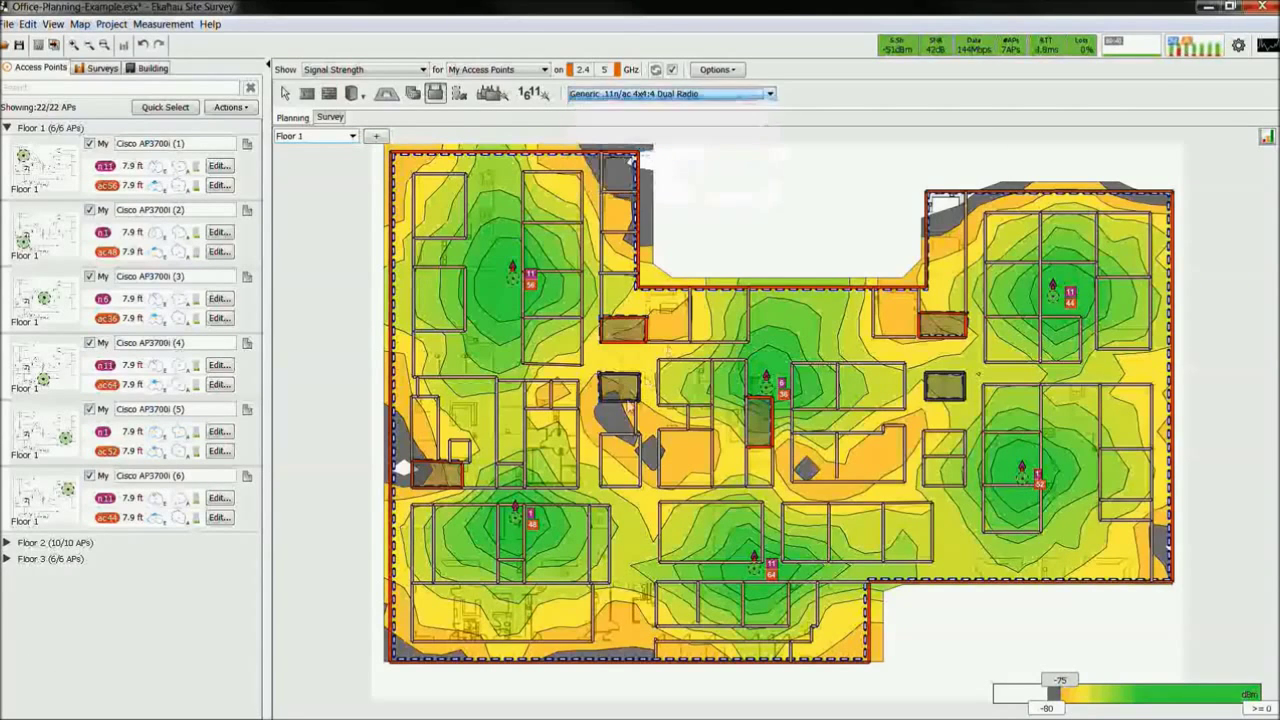
click(619, 450)
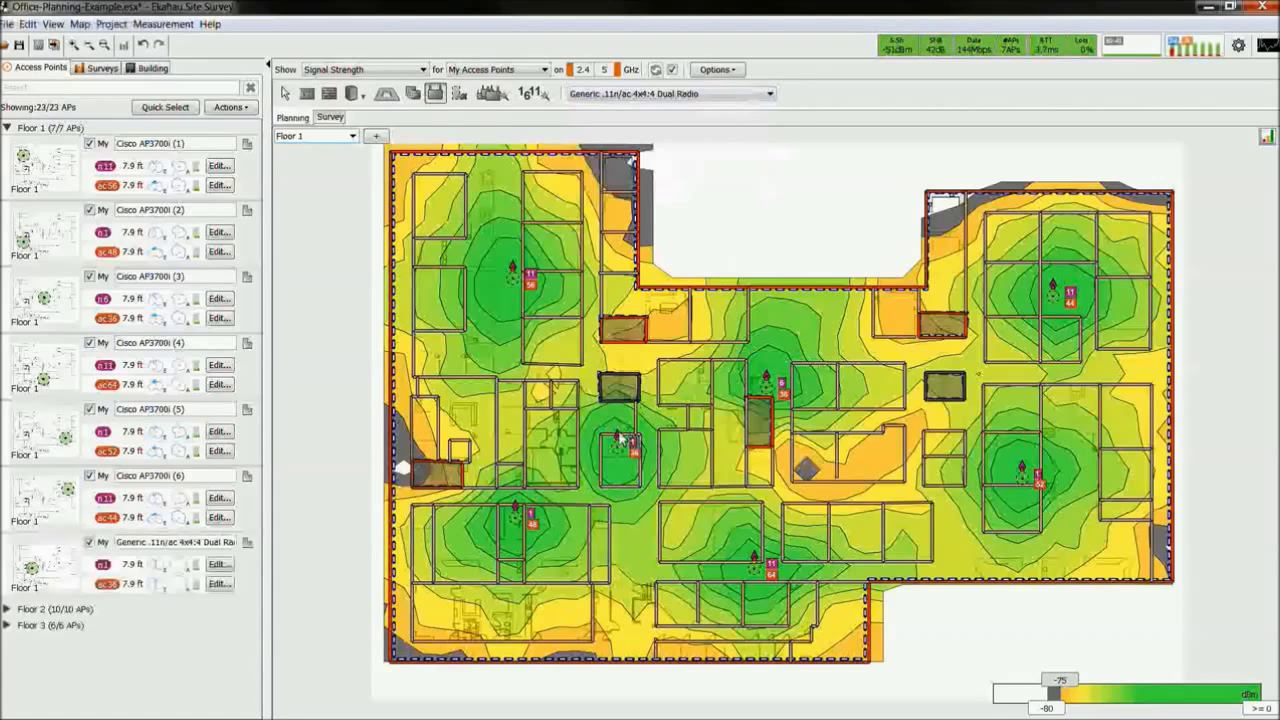
click(424, 70)
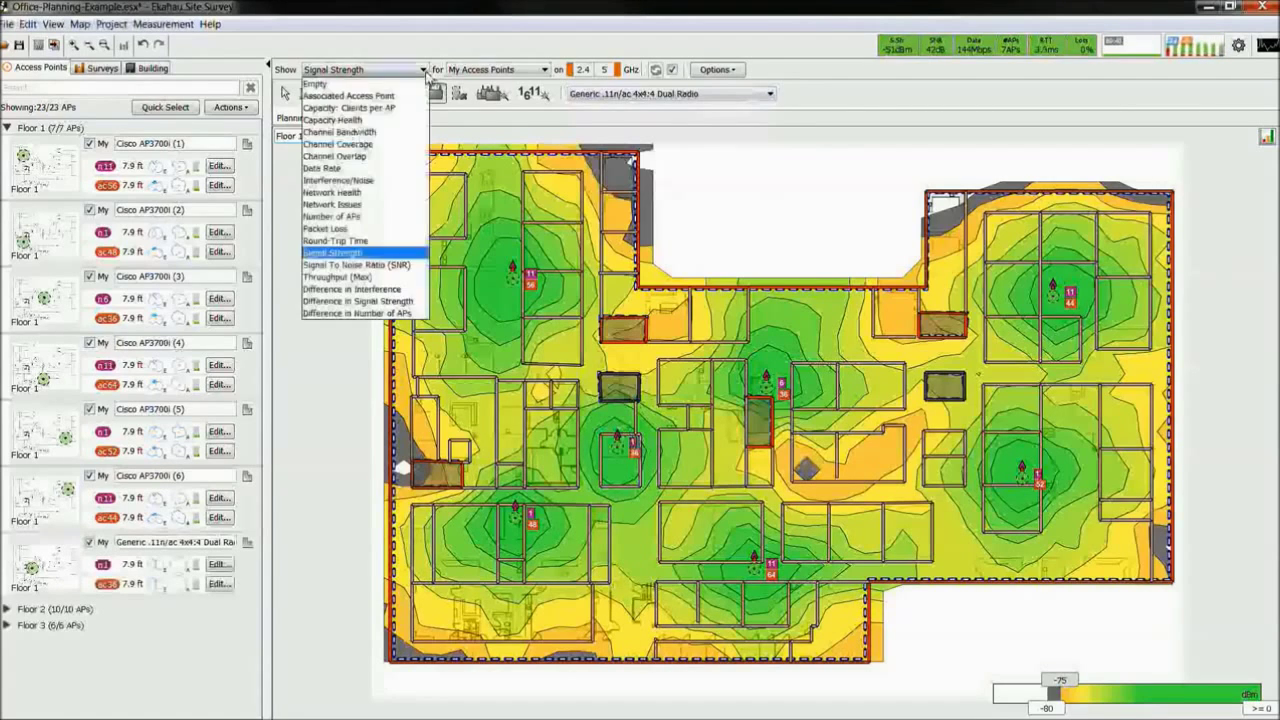
click(371, 163)
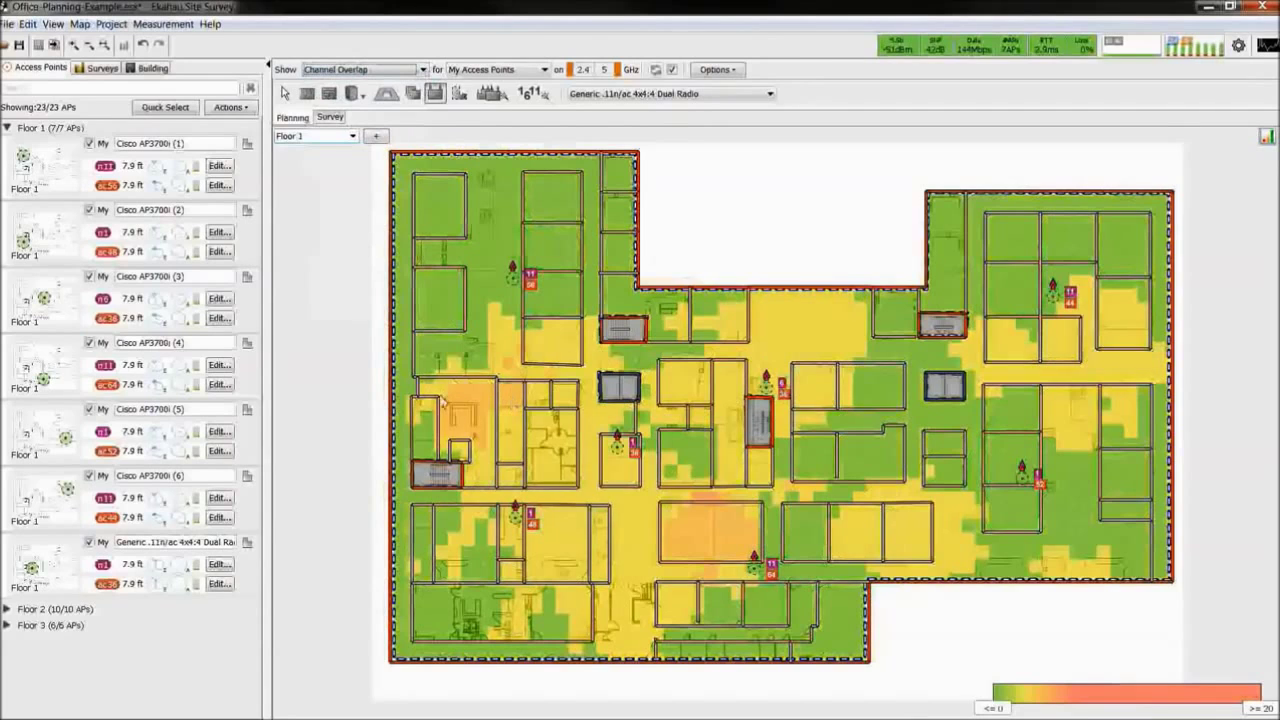
Step: Move the Generic dual-radio AP's 2.4 GHz radio from channel 1 to channel 6
mouse_move(478, 406)
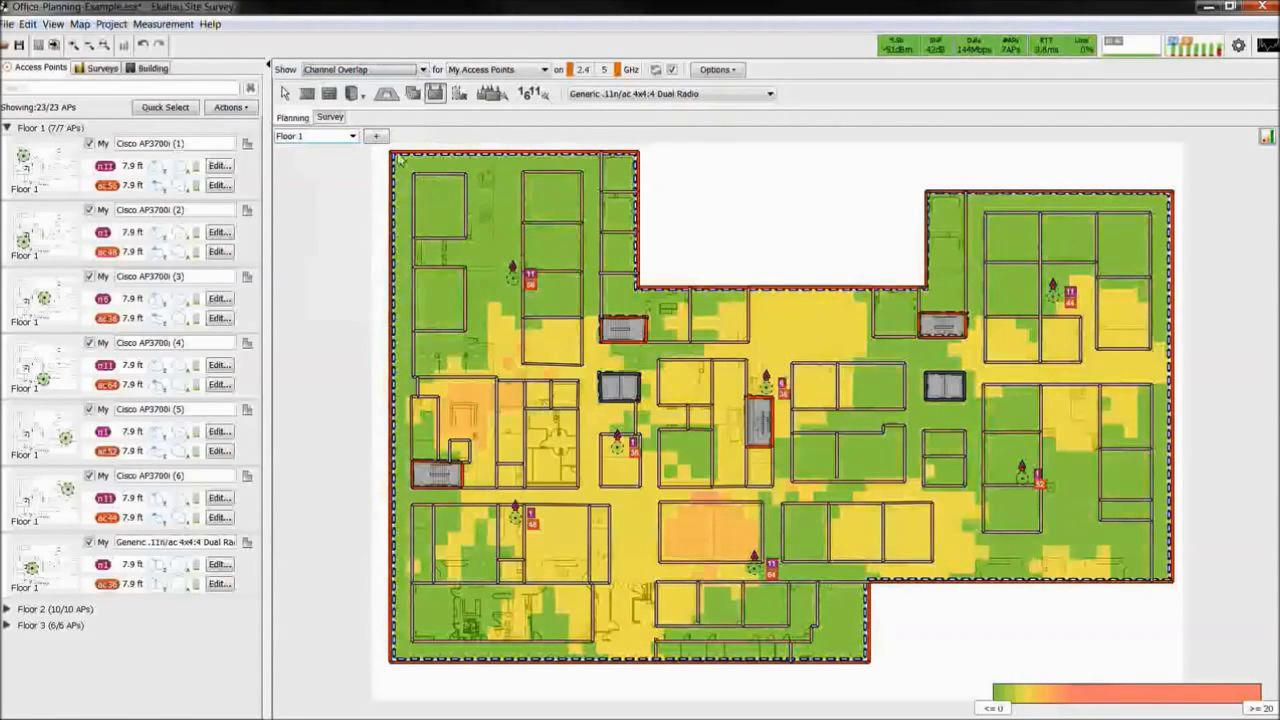
click(284, 93)
click(619, 448)
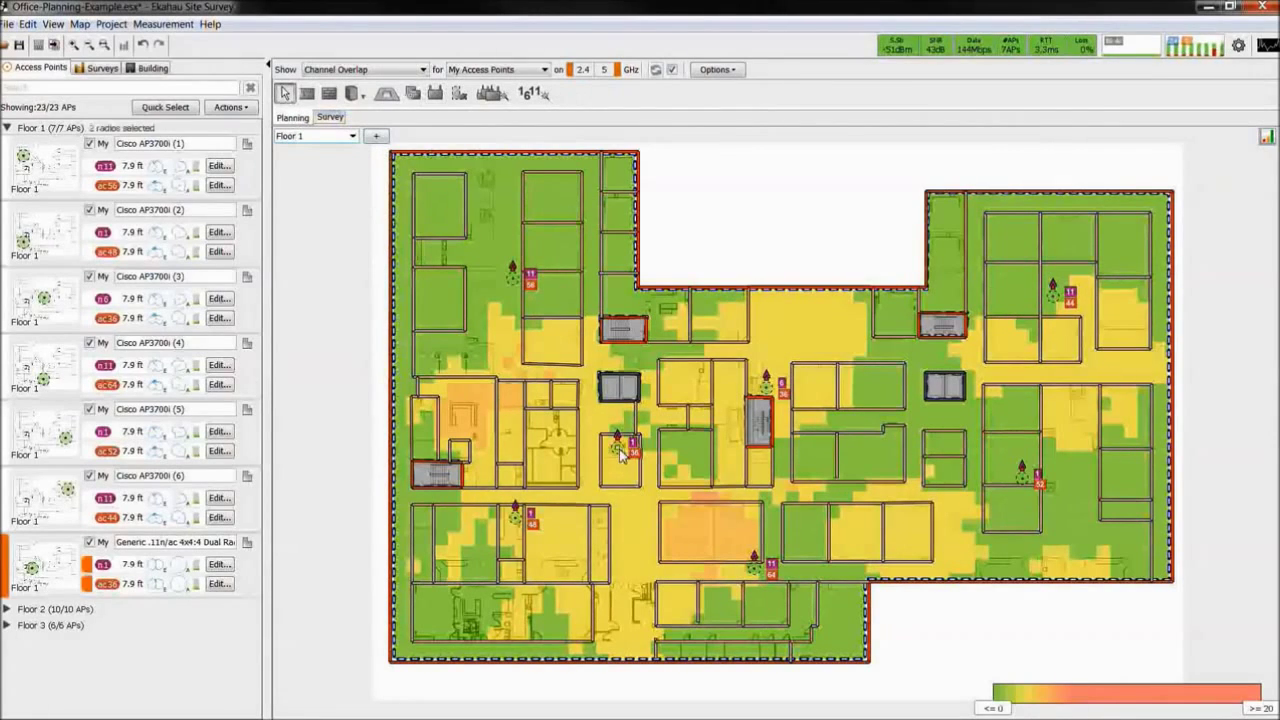
click(108, 566)
click(161, 539)
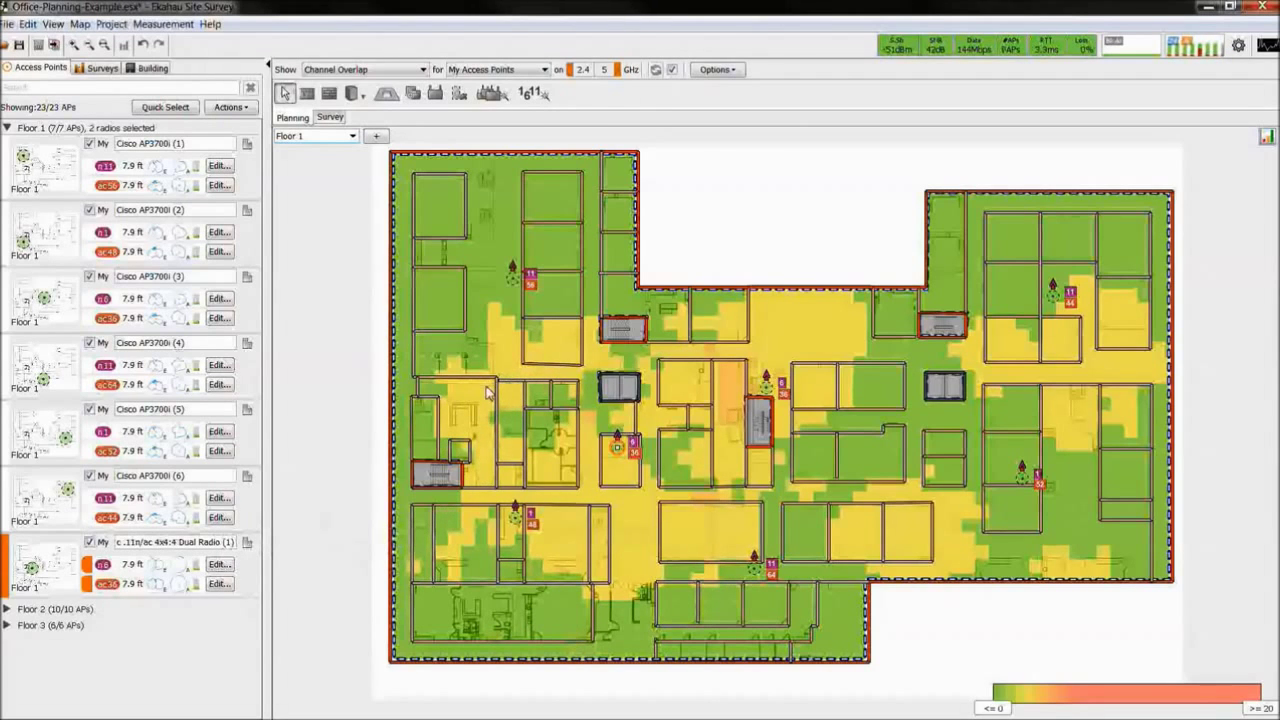
click(219, 565)
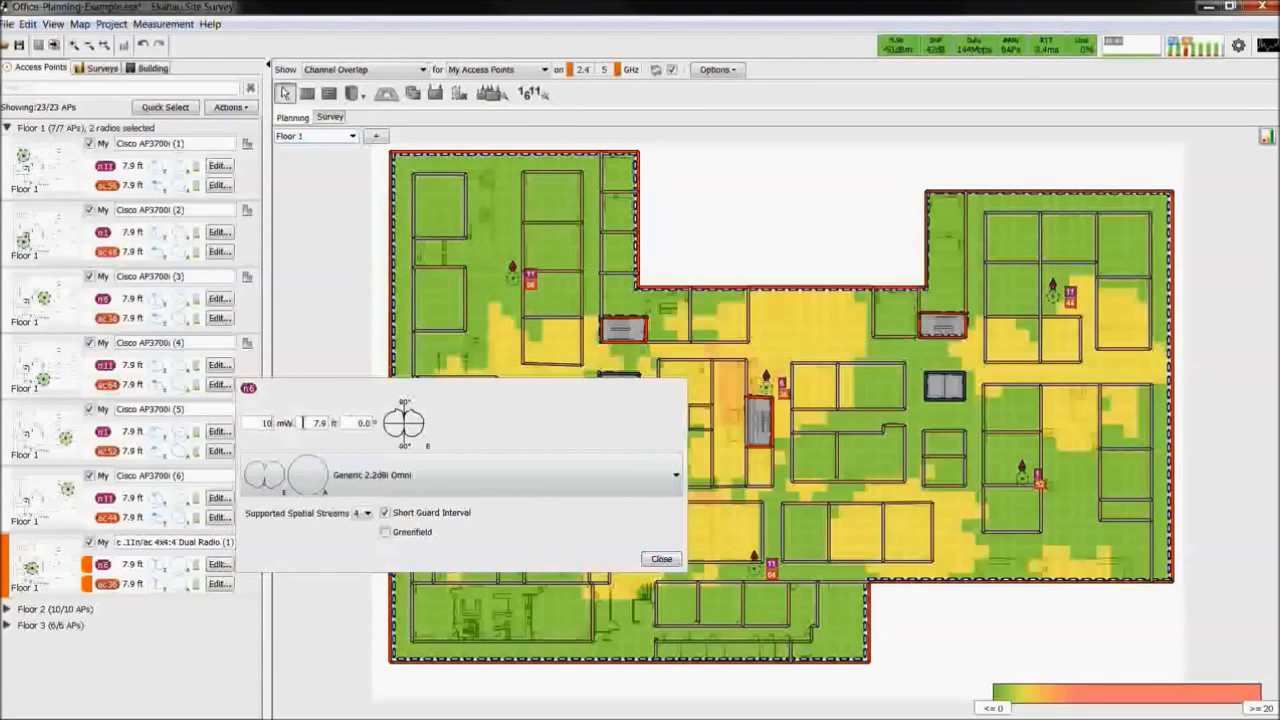
click(661, 559)
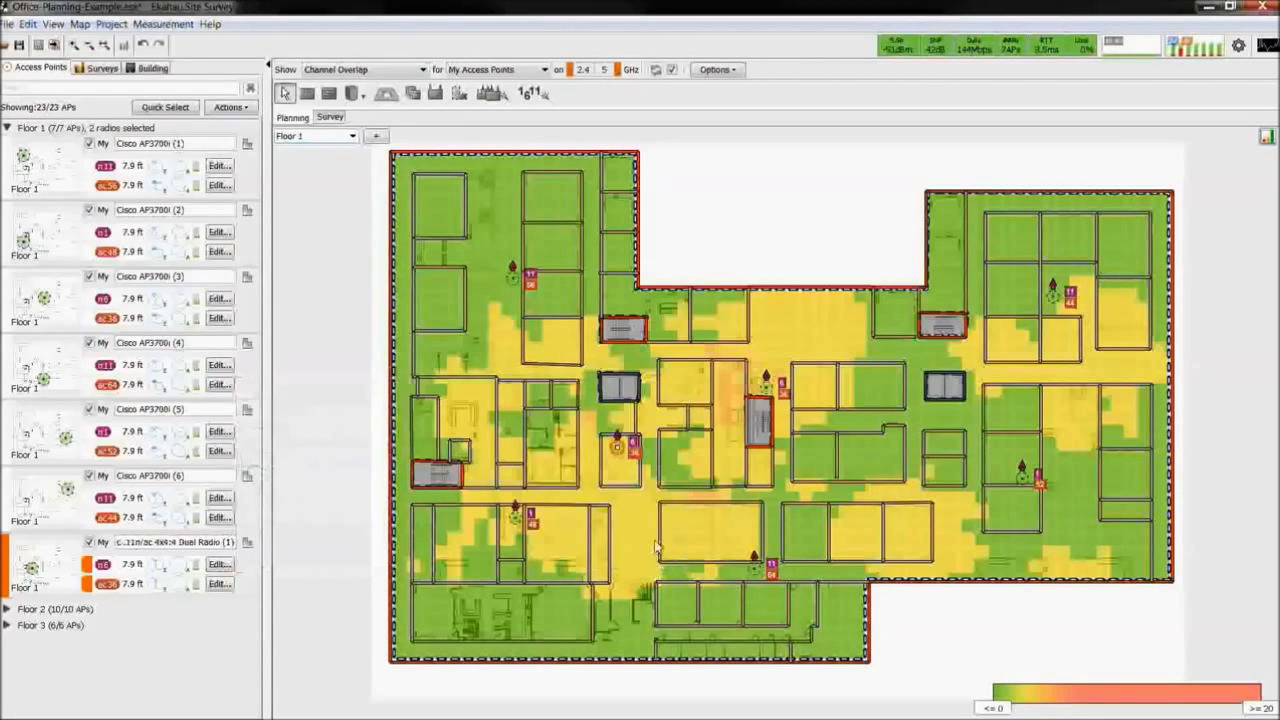
click(422, 69)
Step: Switch Floor 1's heatmap to Network Issues, then Capacity Health, then Capacity: Clients per AP
click(348, 209)
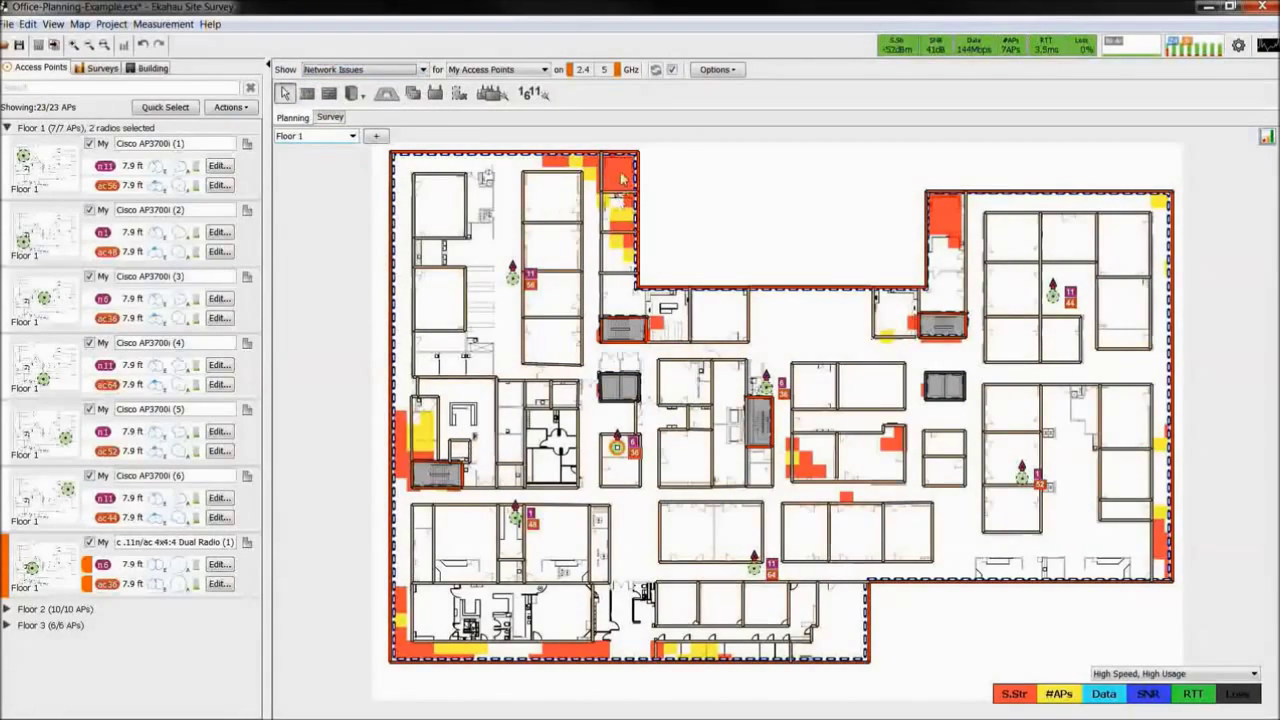
click(426, 70)
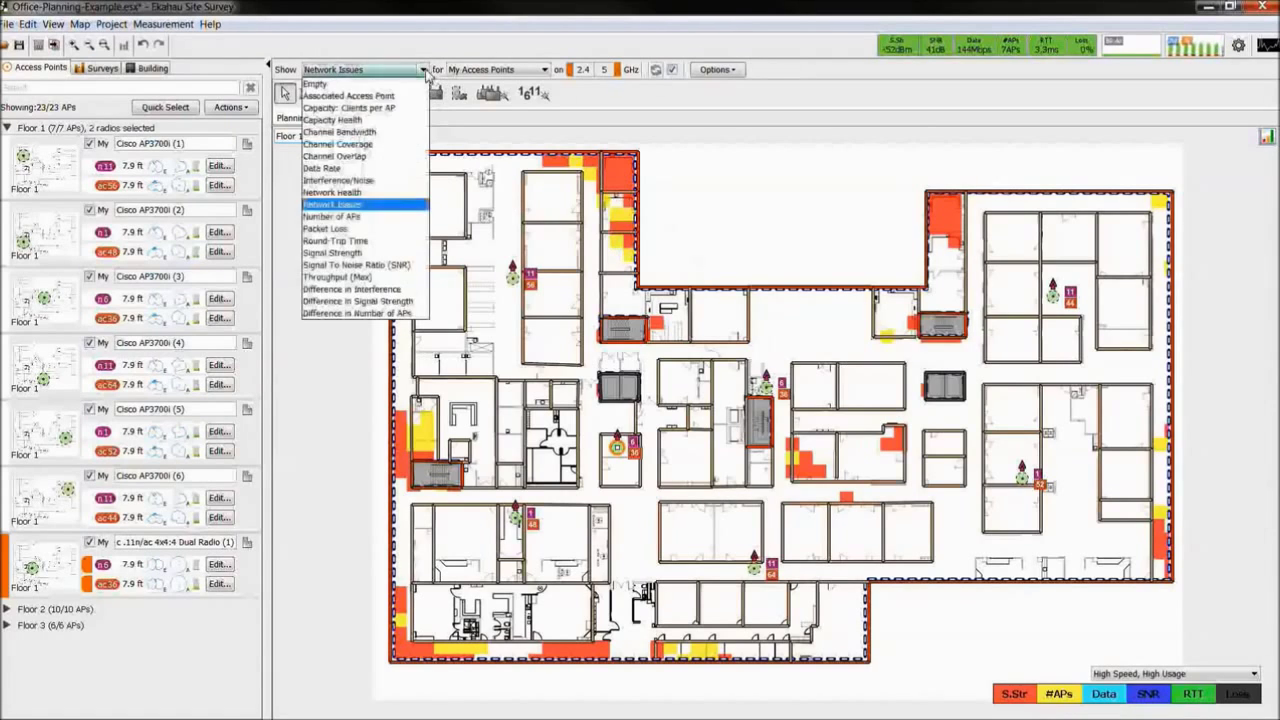
click(370, 92)
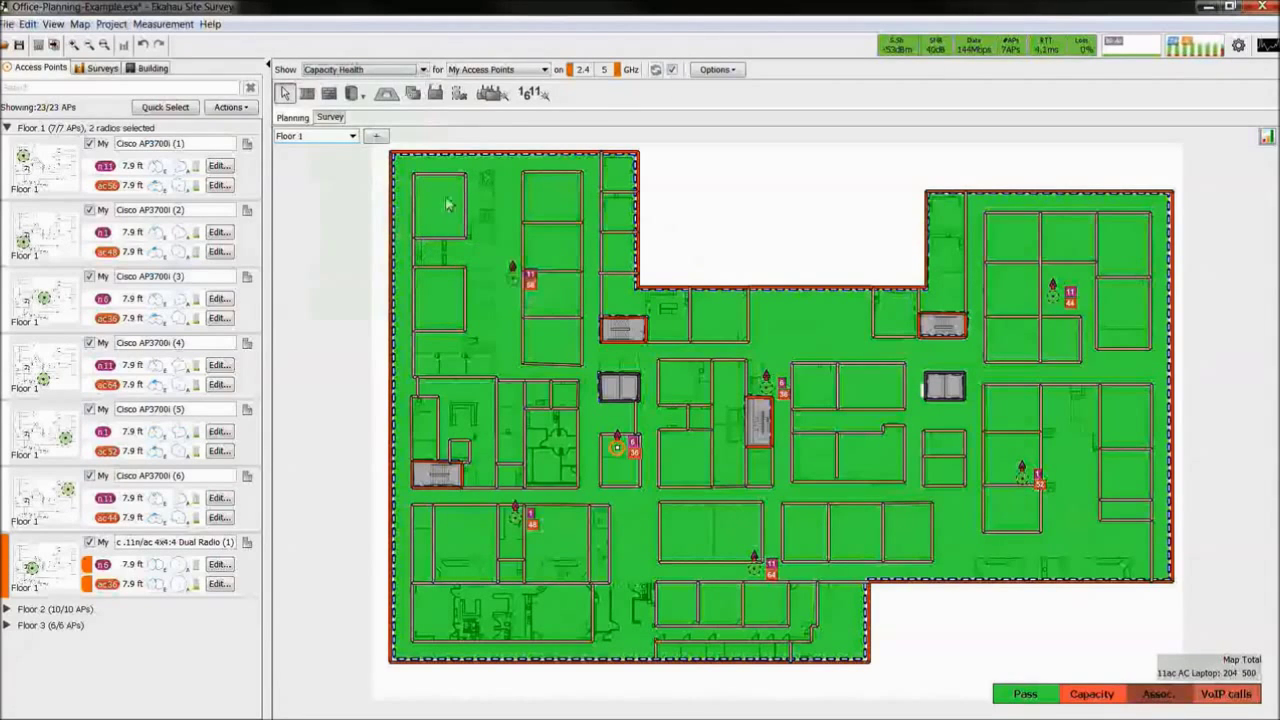
click(422, 74)
click(405, 128)
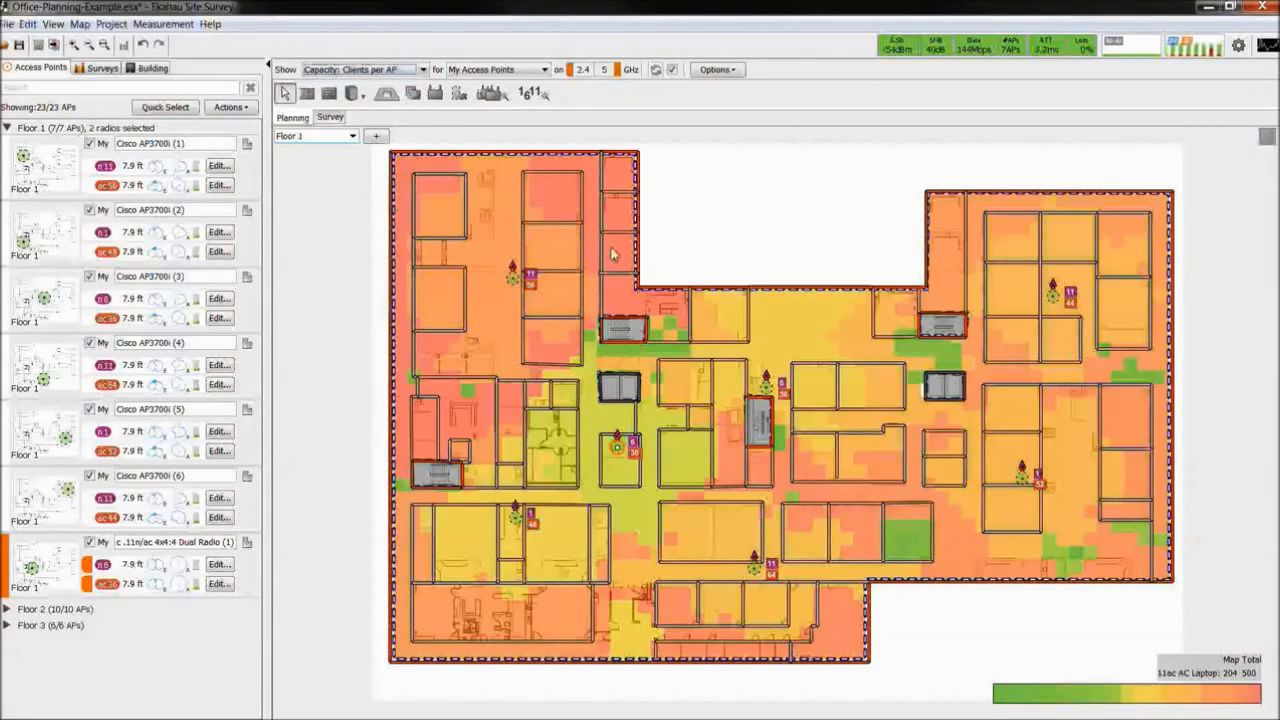
mouse_move(613, 253)
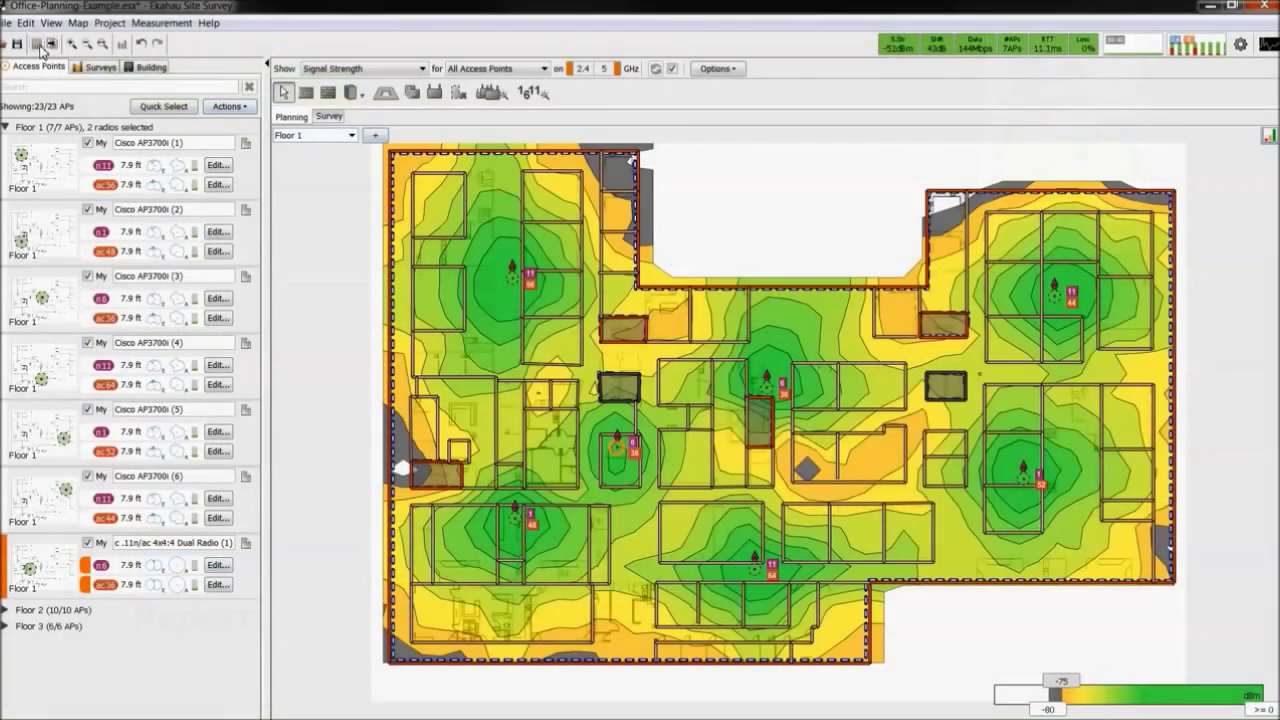
Step: Generate the report with the report_cover image as 'Office-Planning-Example Report Demo', replacing the existing file
click(38, 45)
drag(912, 226, 716, 176)
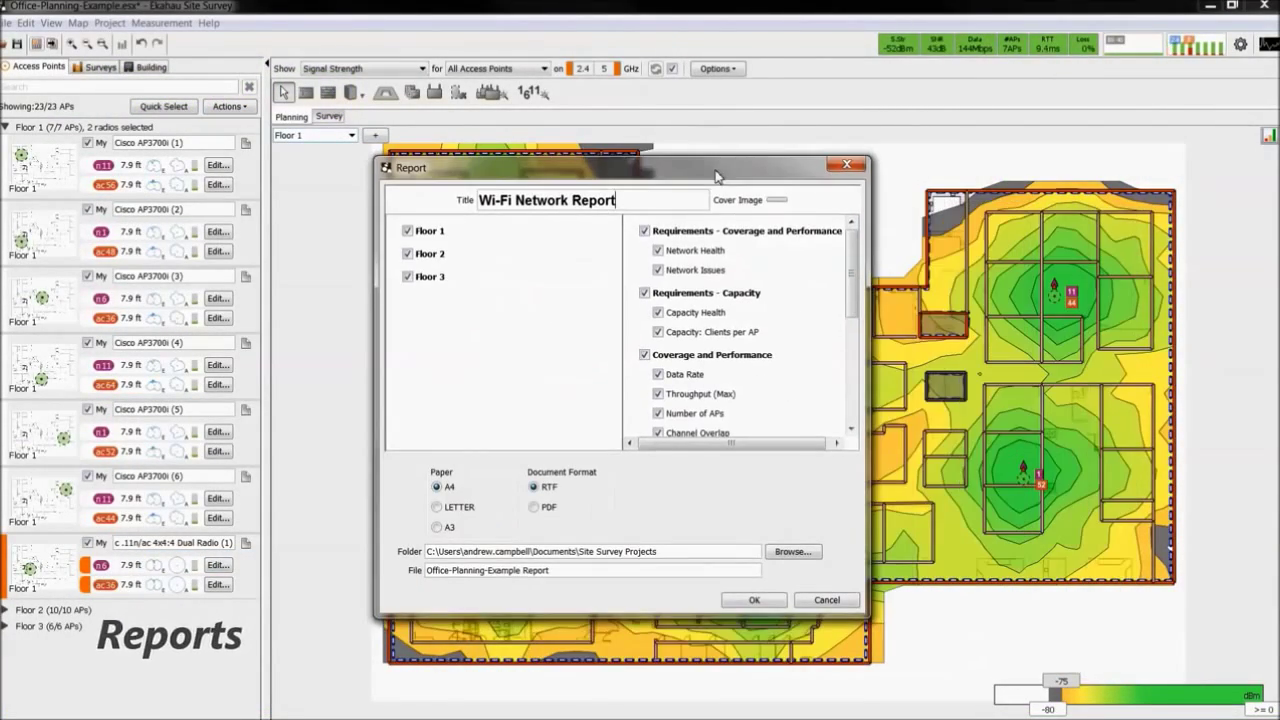
click(777, 200)
double_click(170, 106)
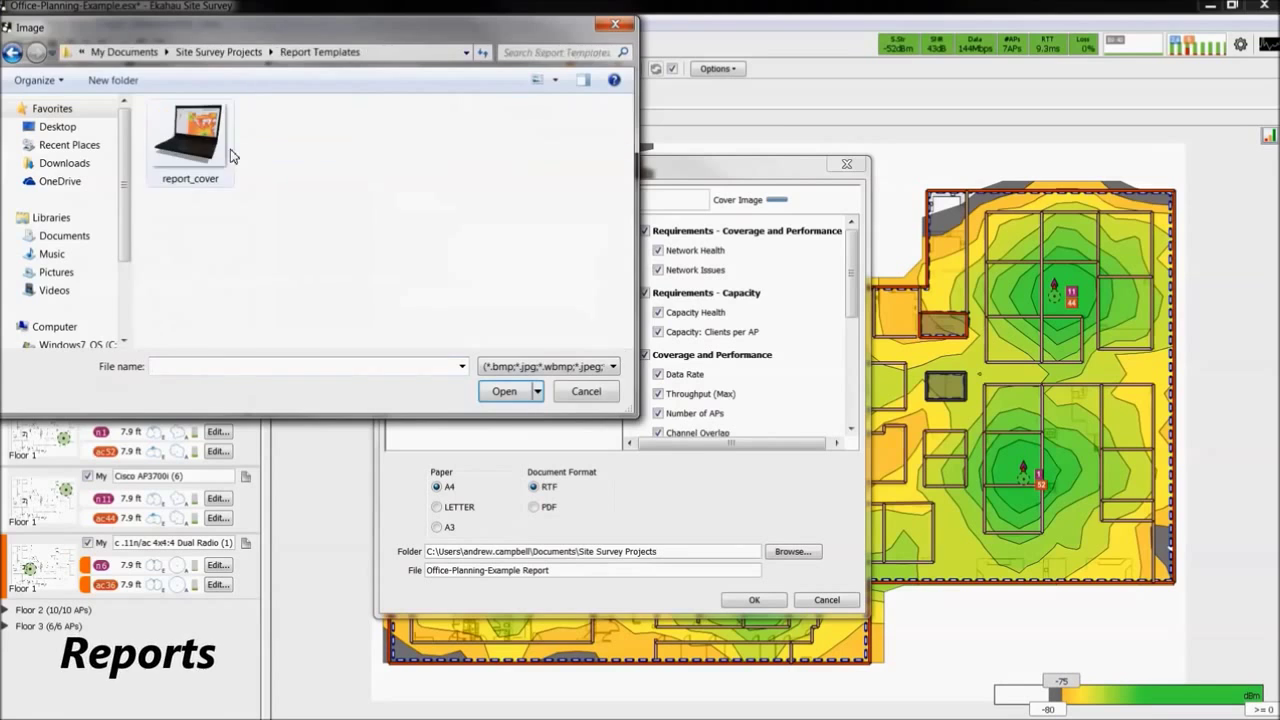
double_click(228, 150)
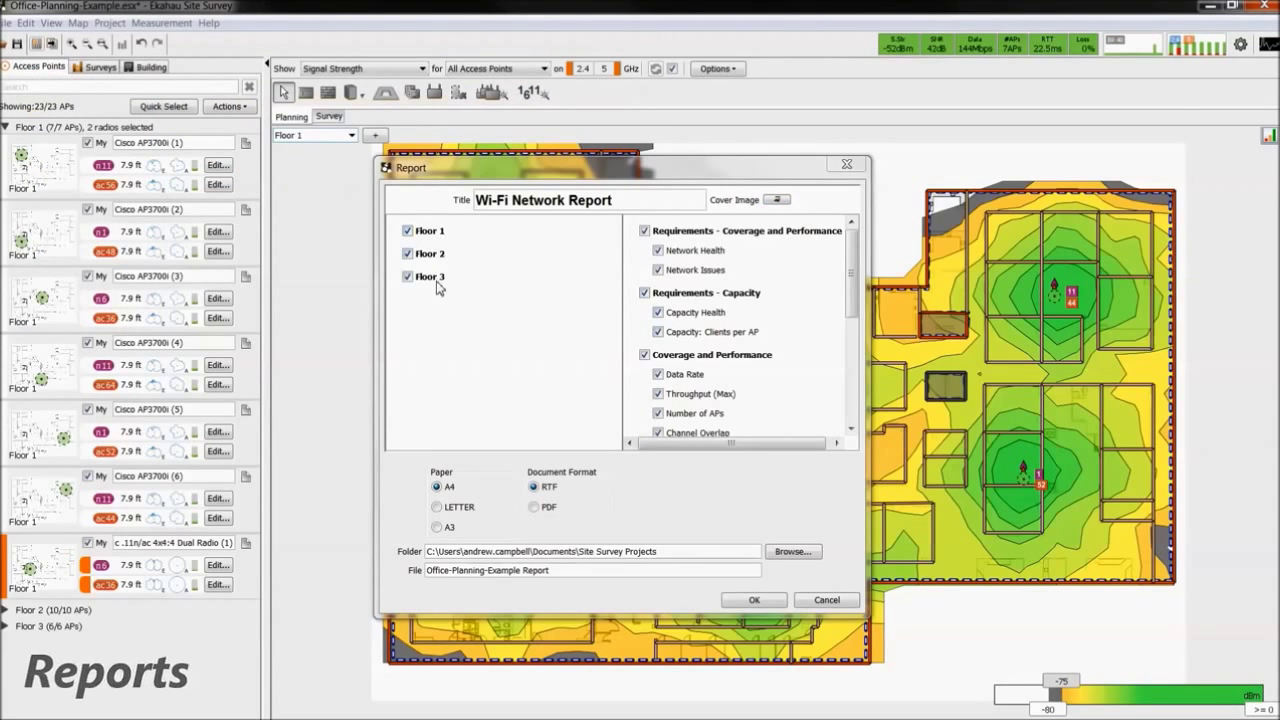
mouse_move(848, 256)
mouse_down()
mouse_move(846, 363)
mouse_move(846, 258)
mouse_up()
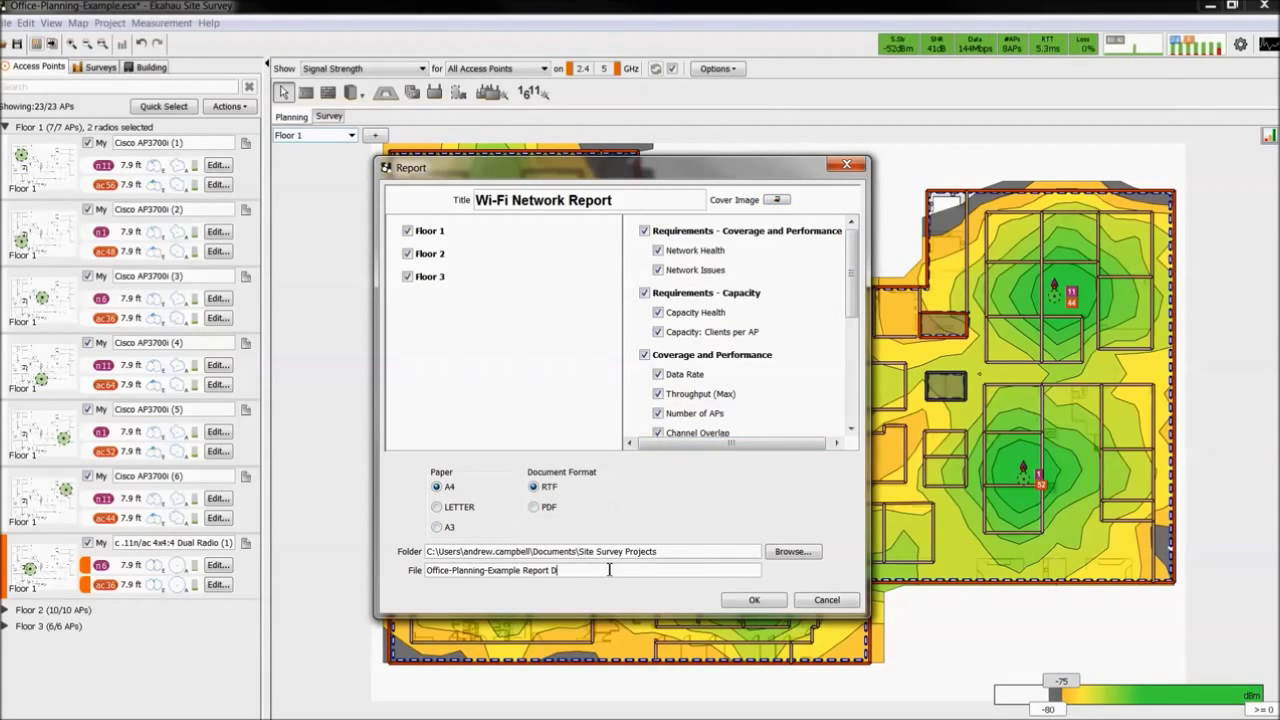
click(752, 600)
click(603, 463)
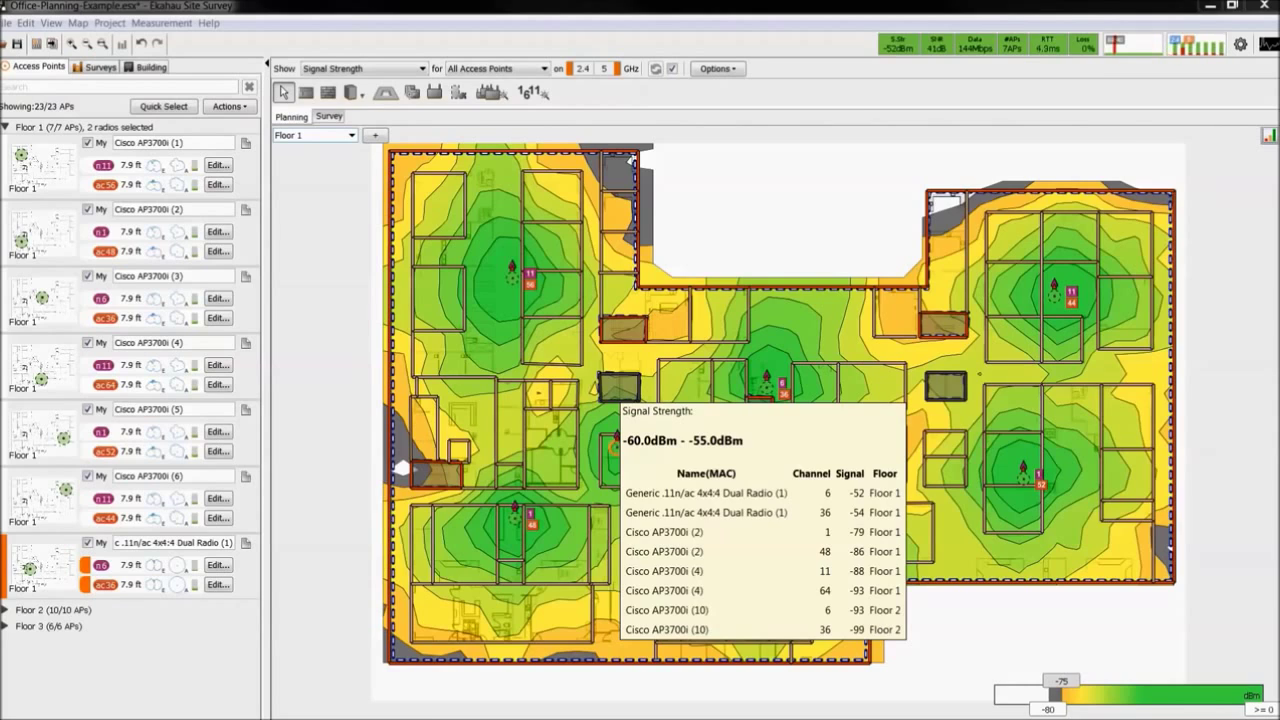
Step: Page through the Word report from the Packet Loss map past the Floor 1 AP table to Floor 2
scroll(851, 455, down, 3)
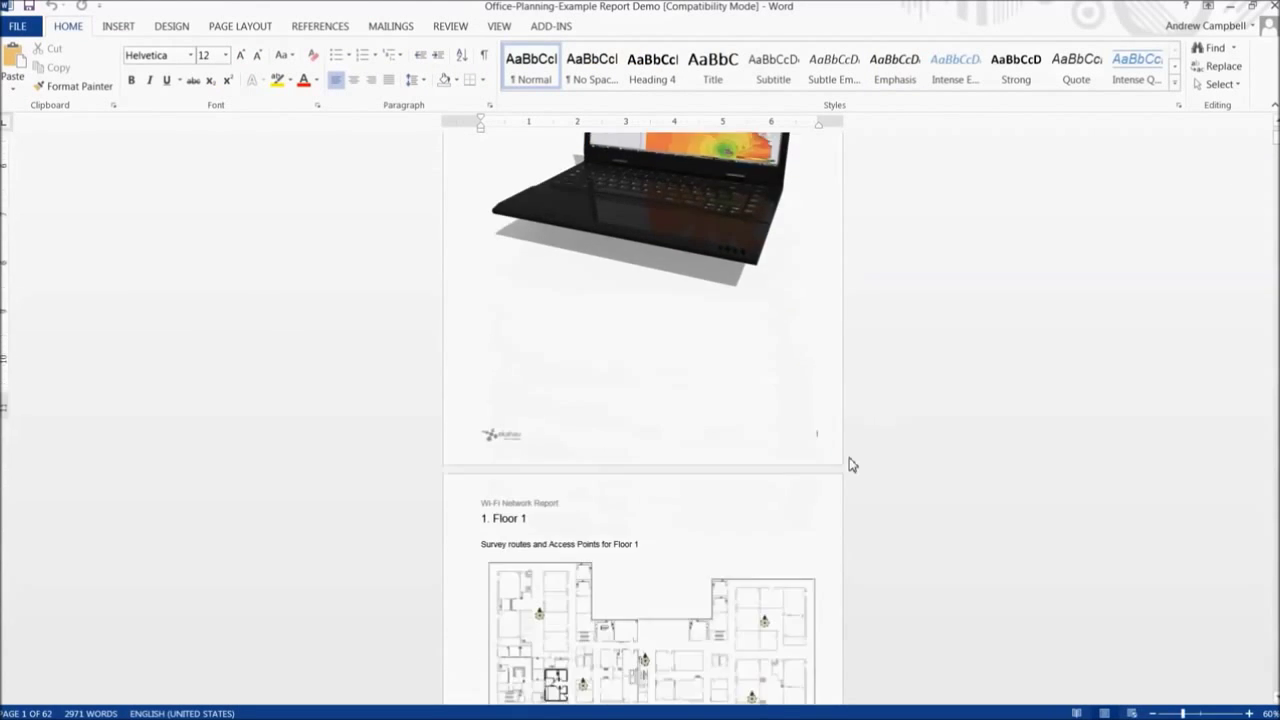
scroll(851, 463, down, 15)
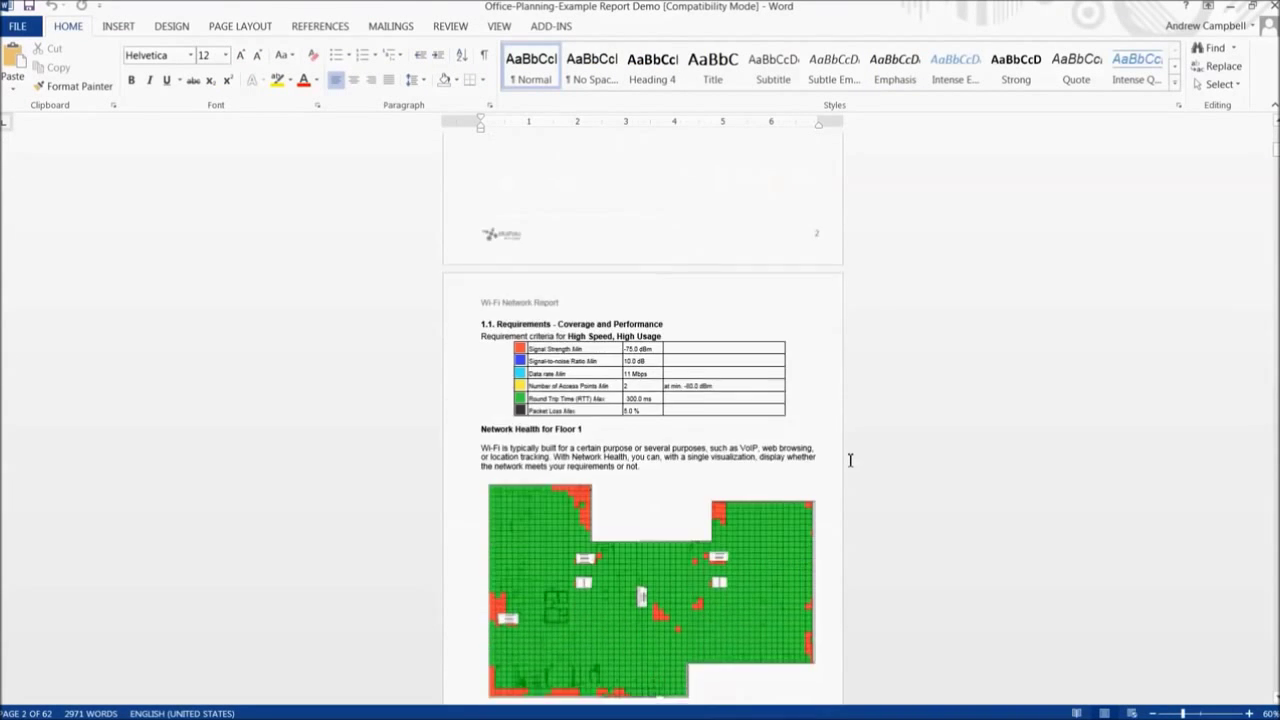
scroll(850, 460, down, 2)
scroll(843, 463, down, 14)
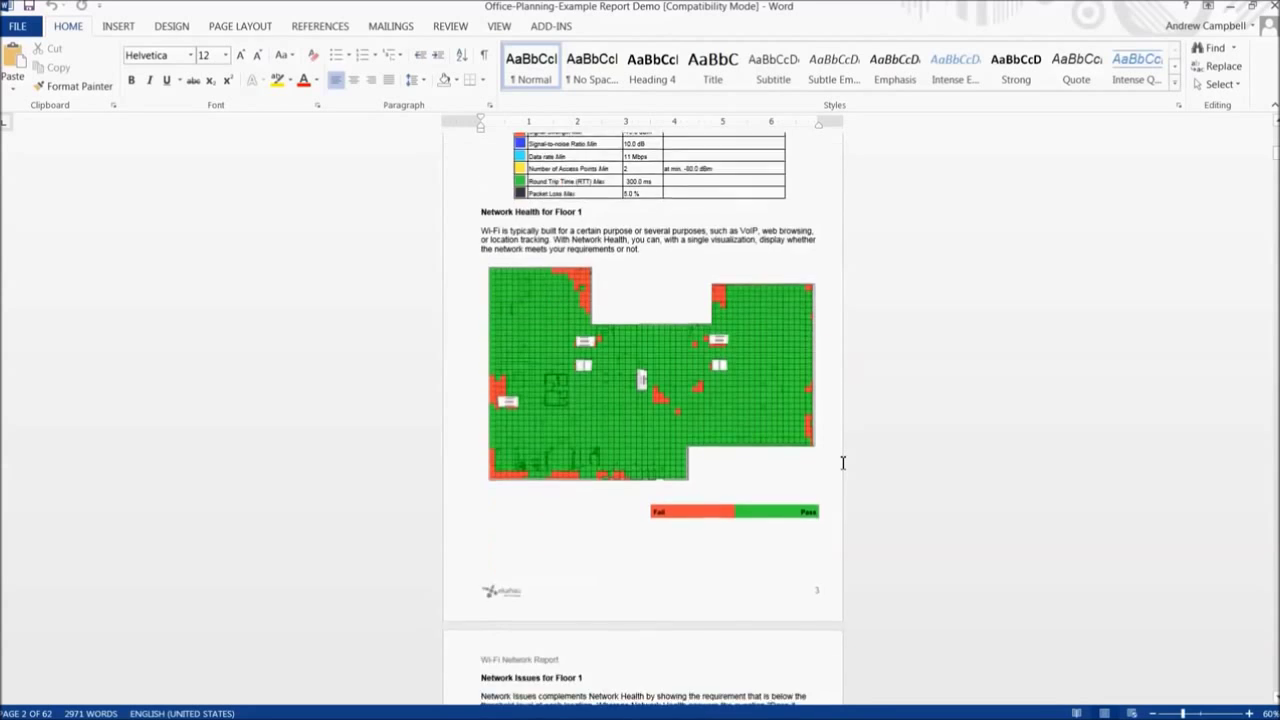
scroll(843, 463, down, 14)
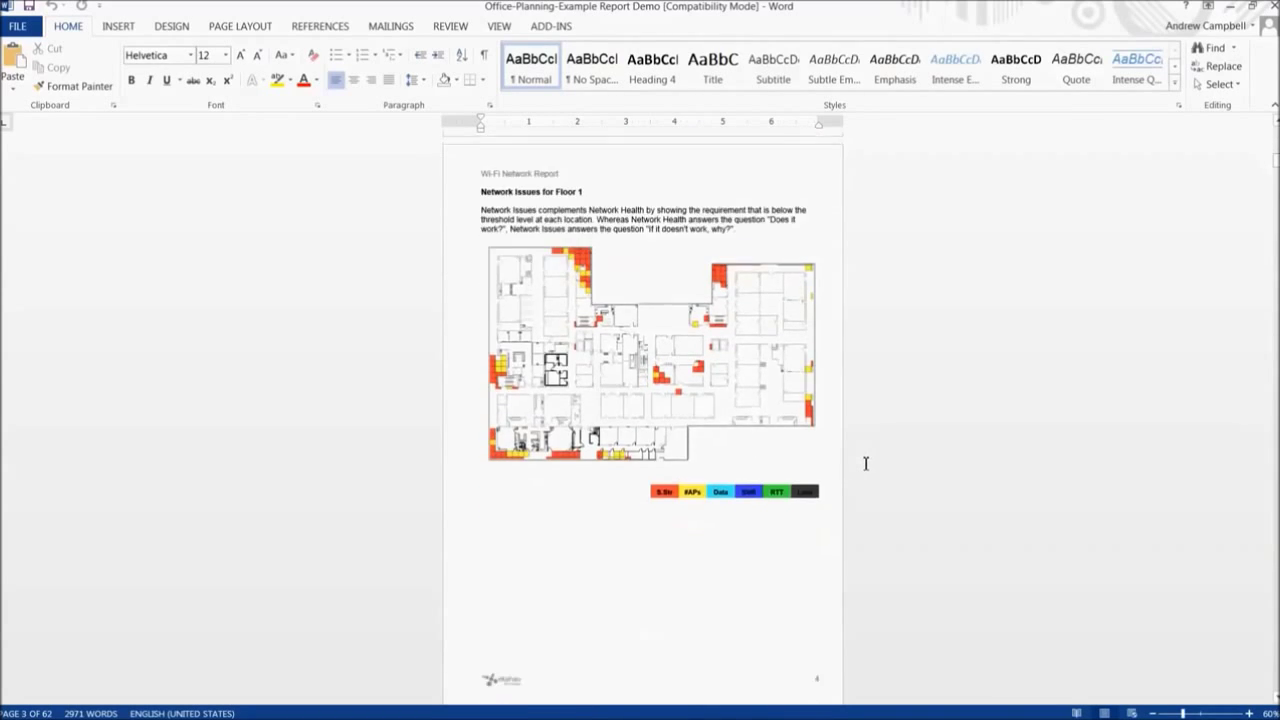
scroll(867, 461, down, 14)
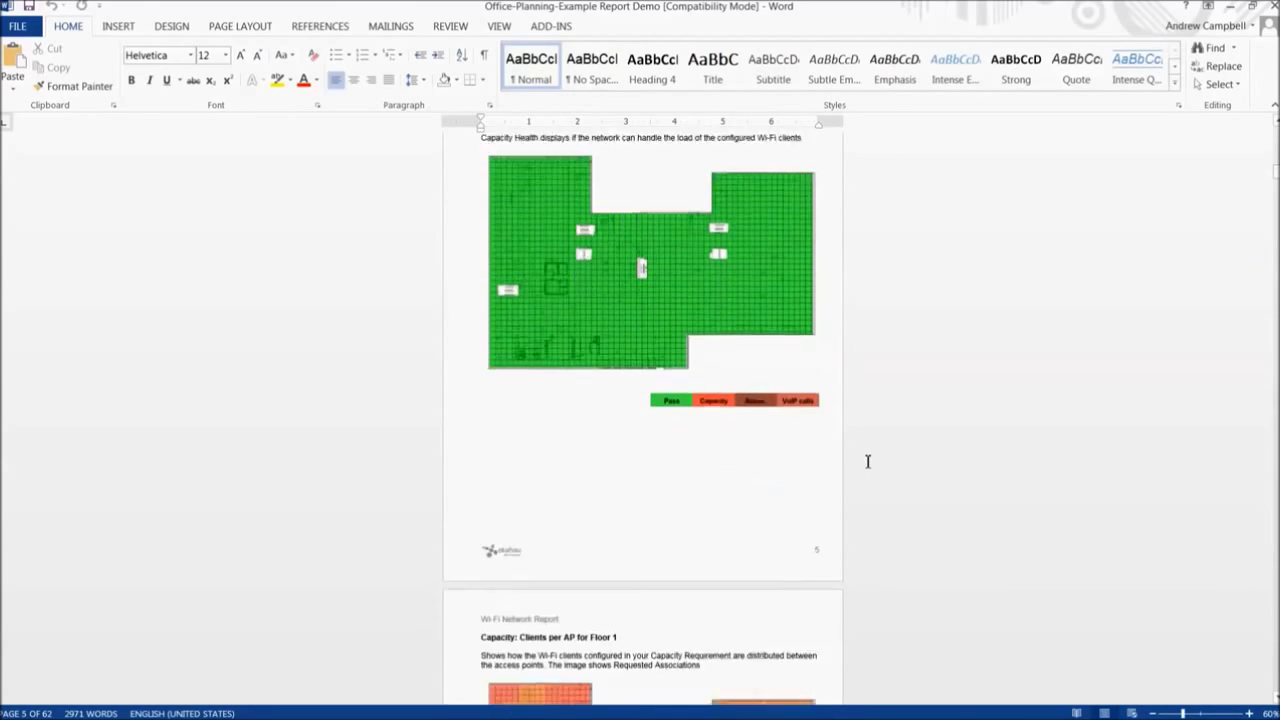
scroll(867, 461, down, 14)
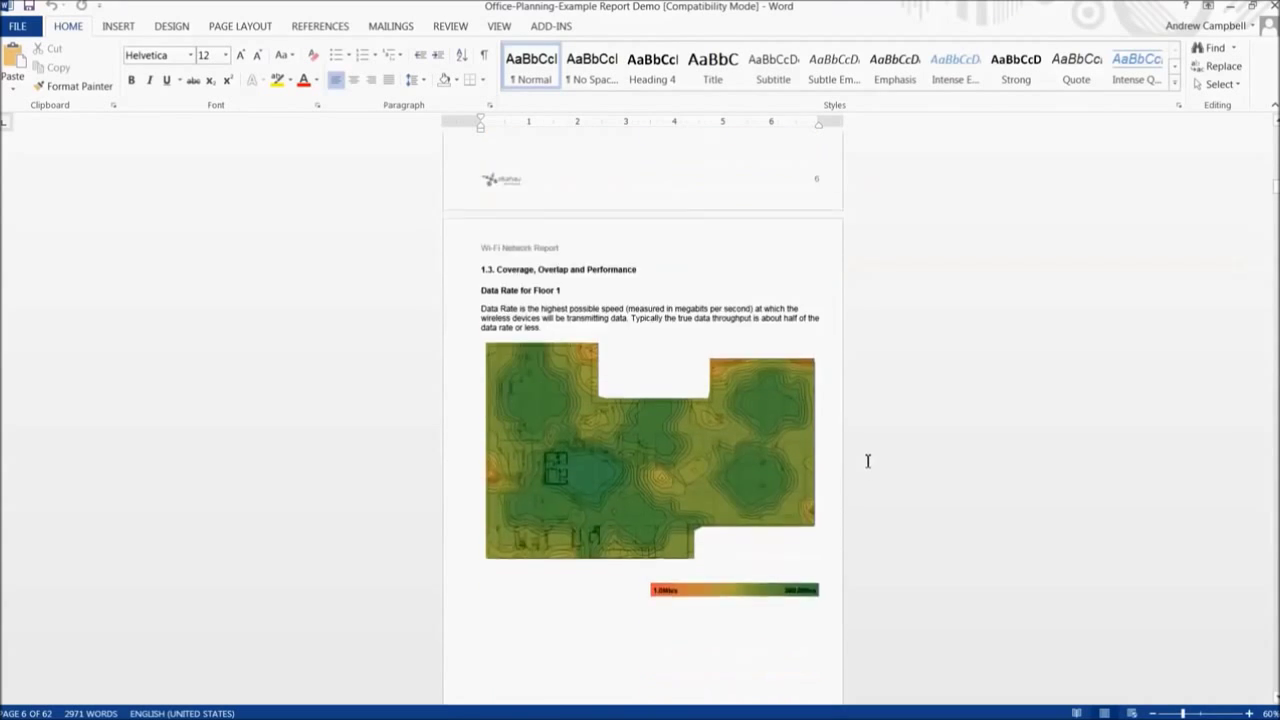
scroll(876, 438, down, 14)
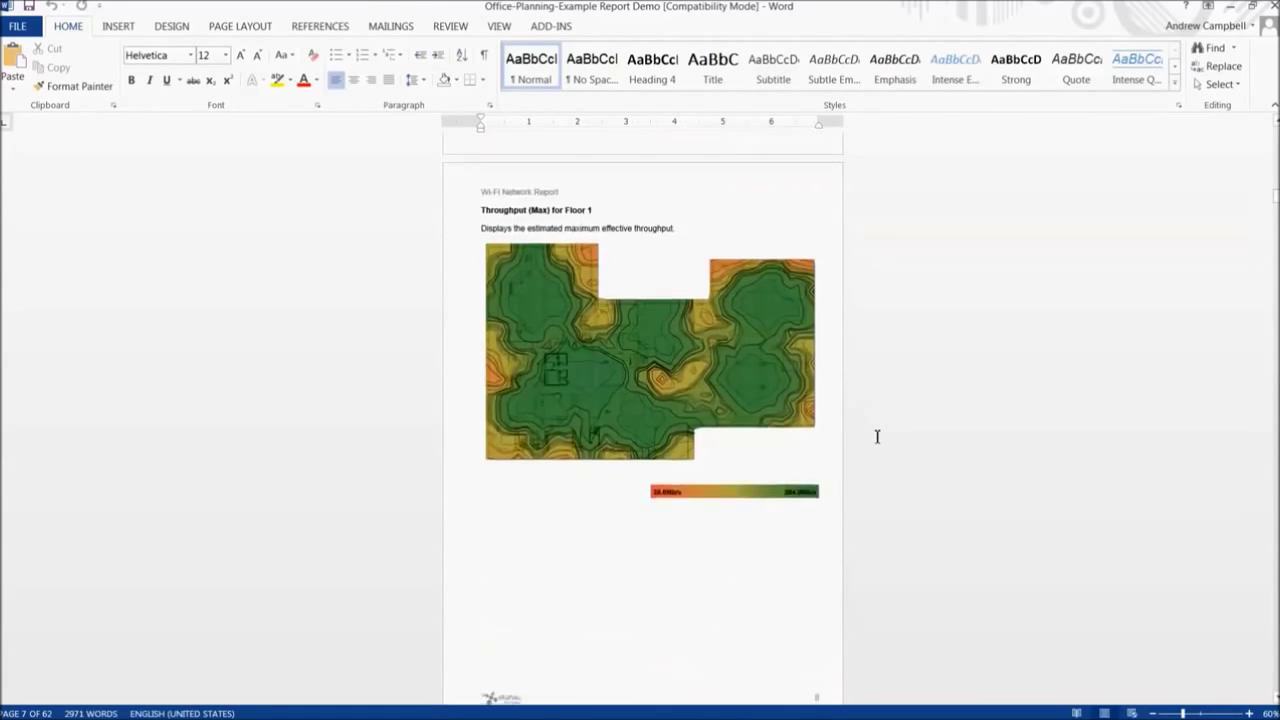
scroll(877, 434, down, 20)
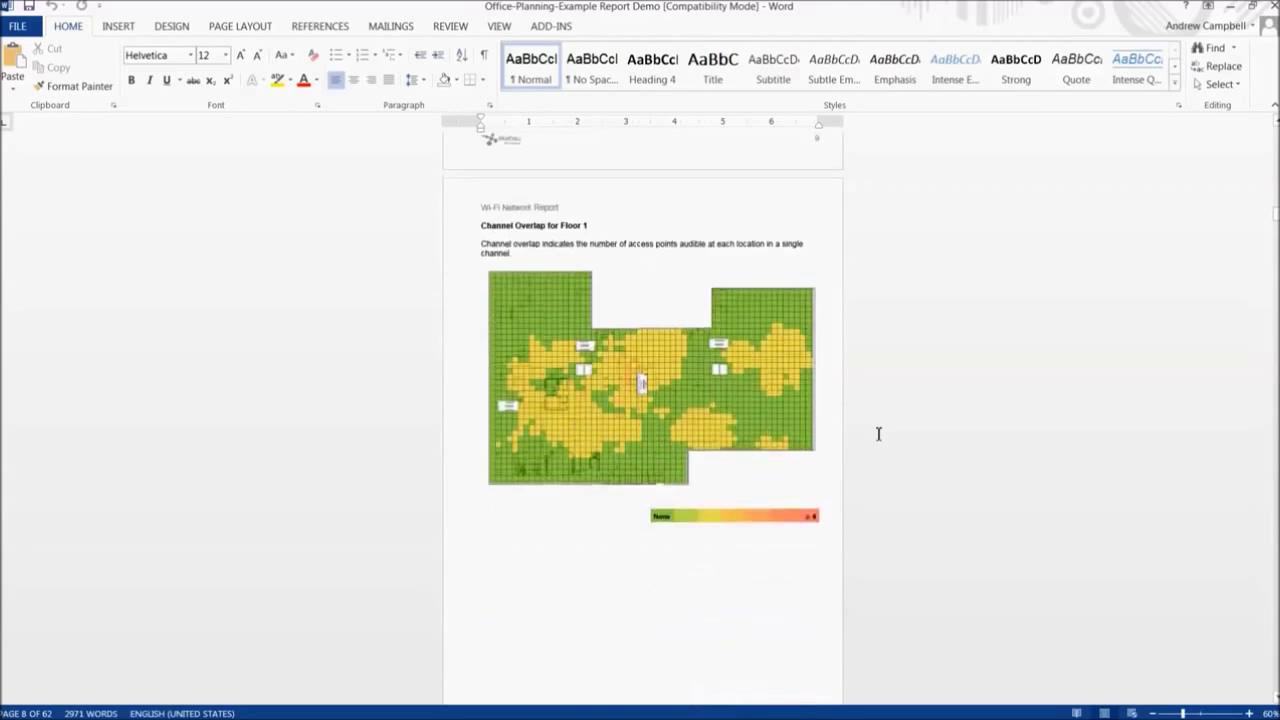
scroll(880, 430, down, 20)
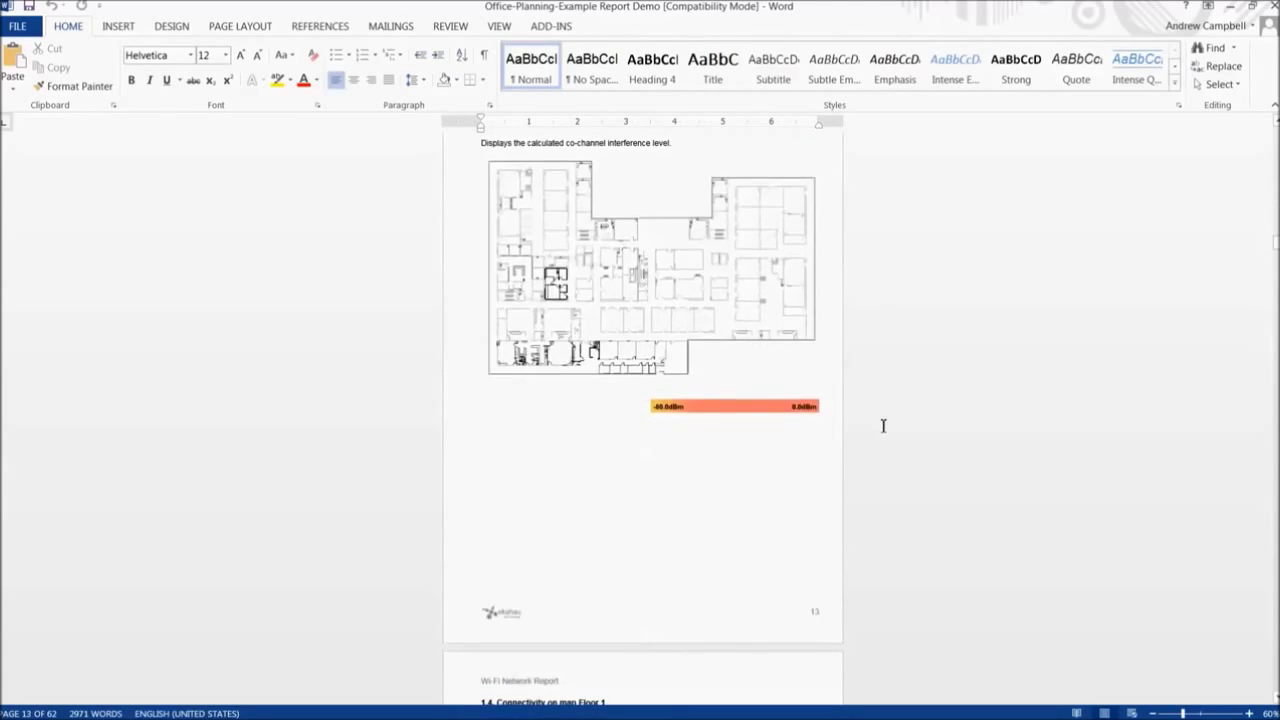
scroll(883, 426, down, 12)
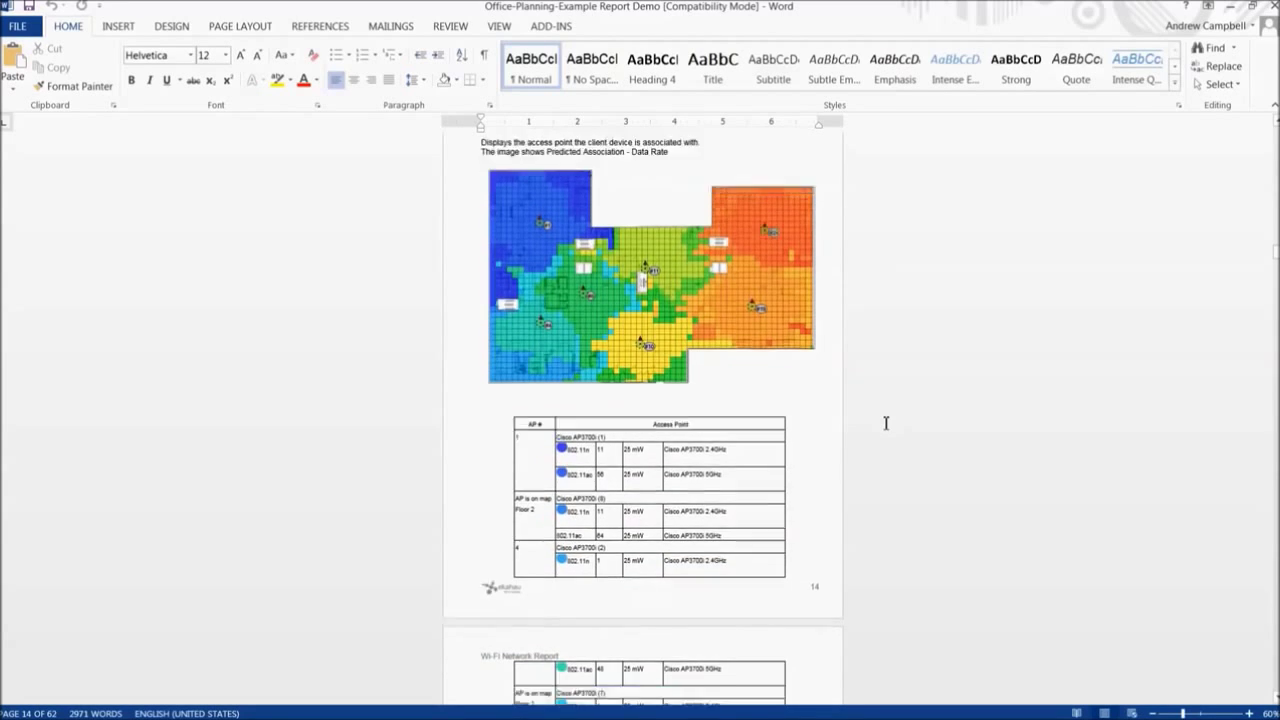
scroll(885, 423, down, 20)
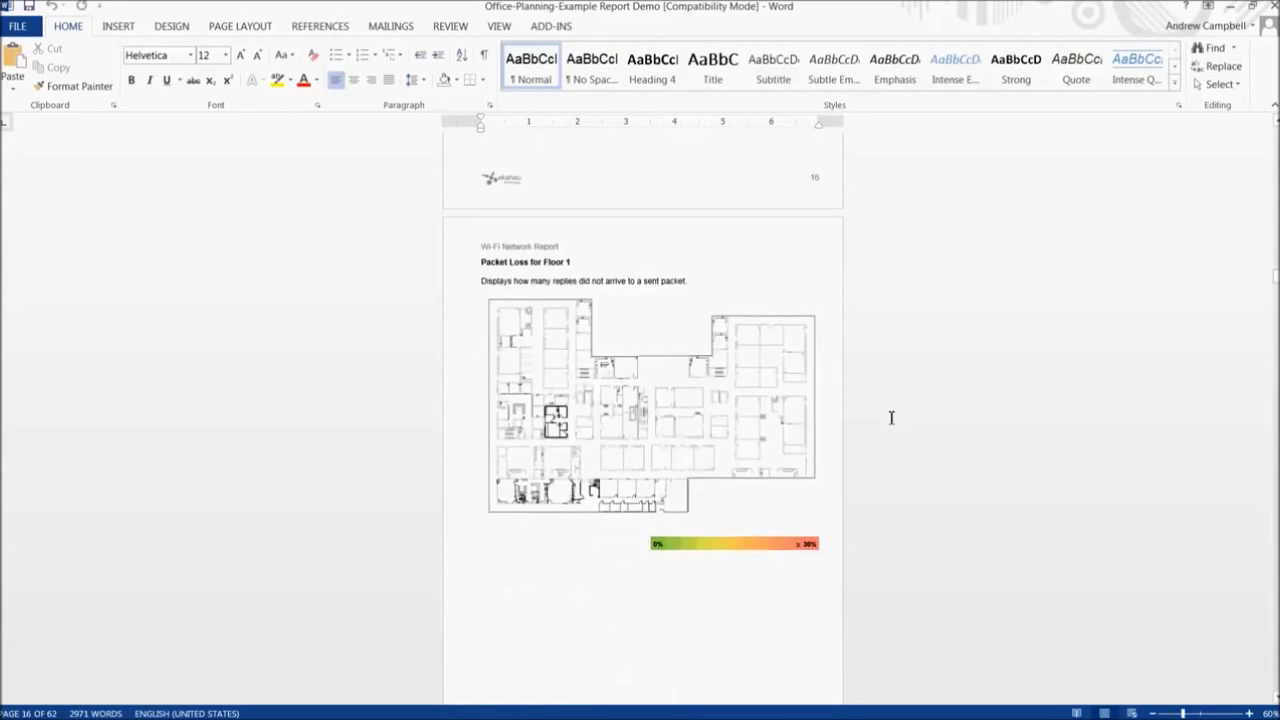
scroll(892, 416, down, 20)
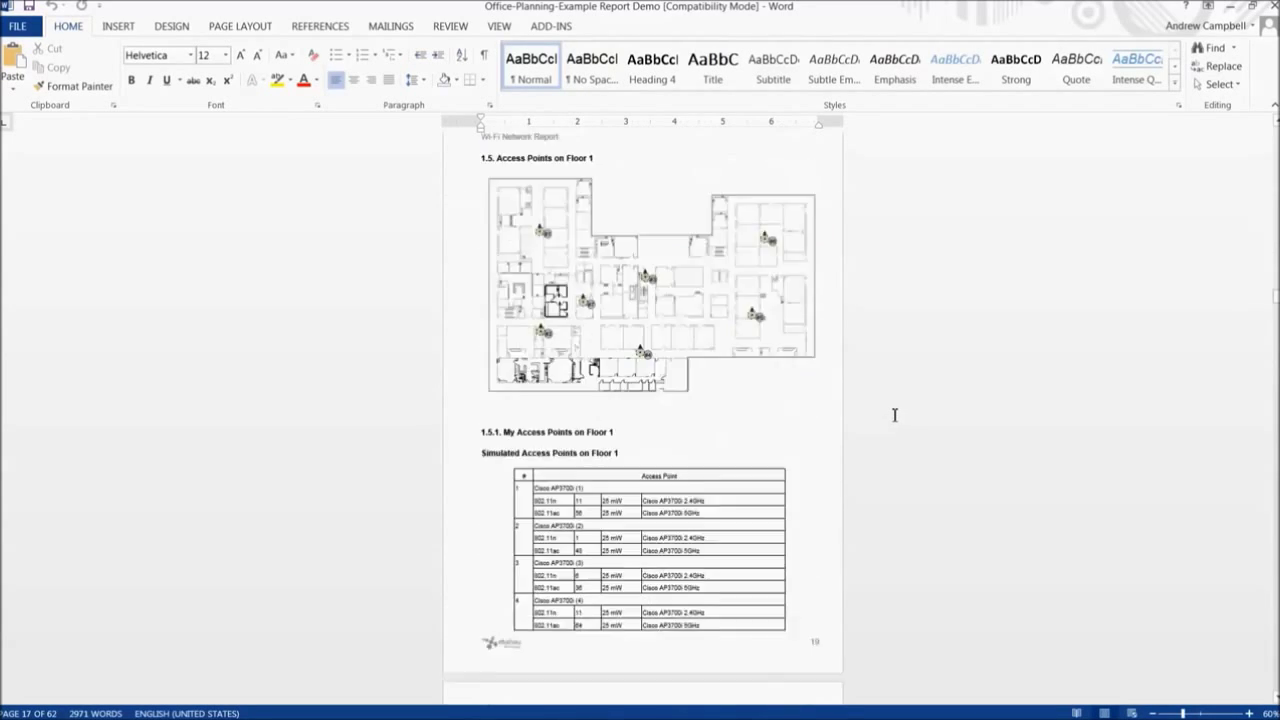
scroll(895, 415, down, 20)
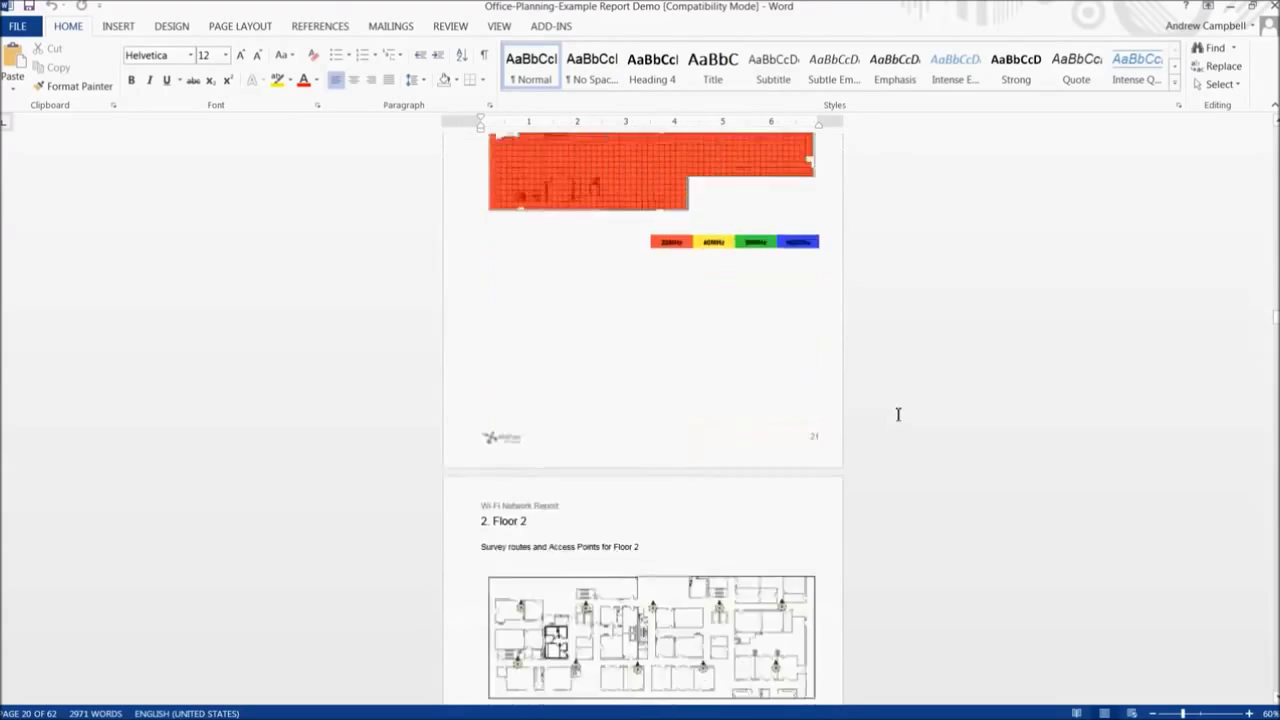
scroll(898, 414, down, 5)
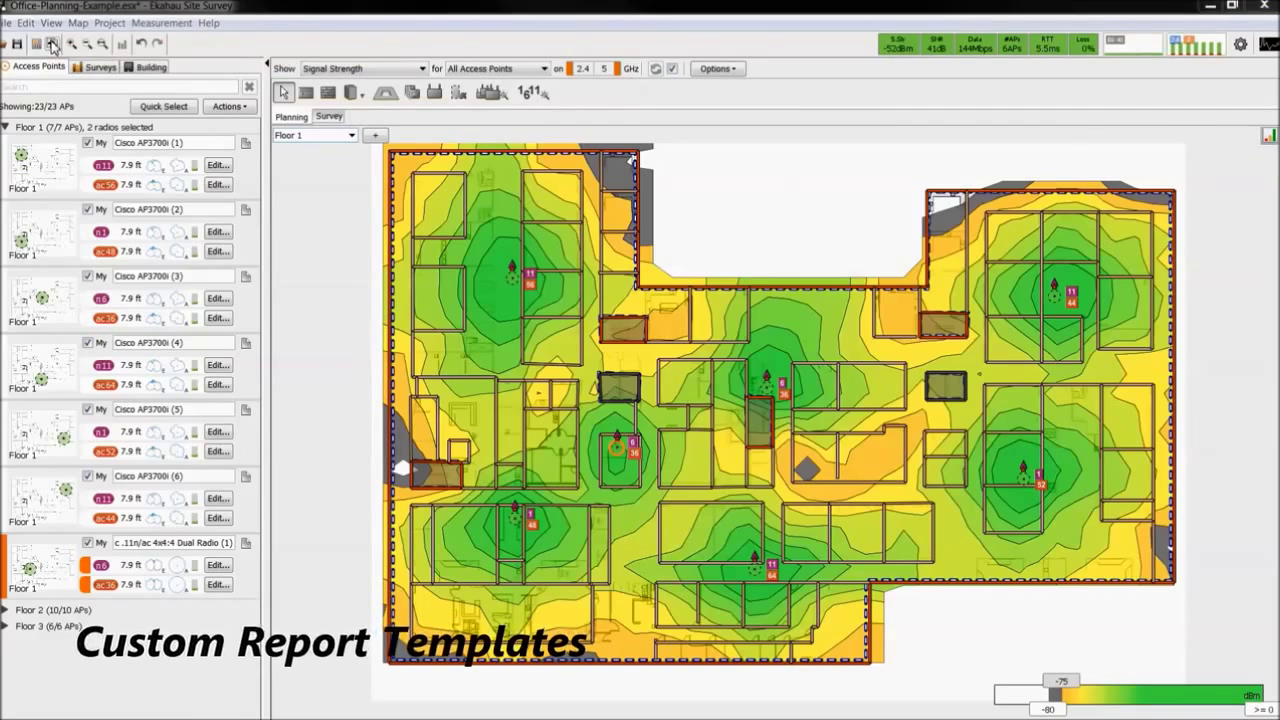
Step: Read the Report Templates docs page from the tag structure down to the Example Templates links
click(52, 45)
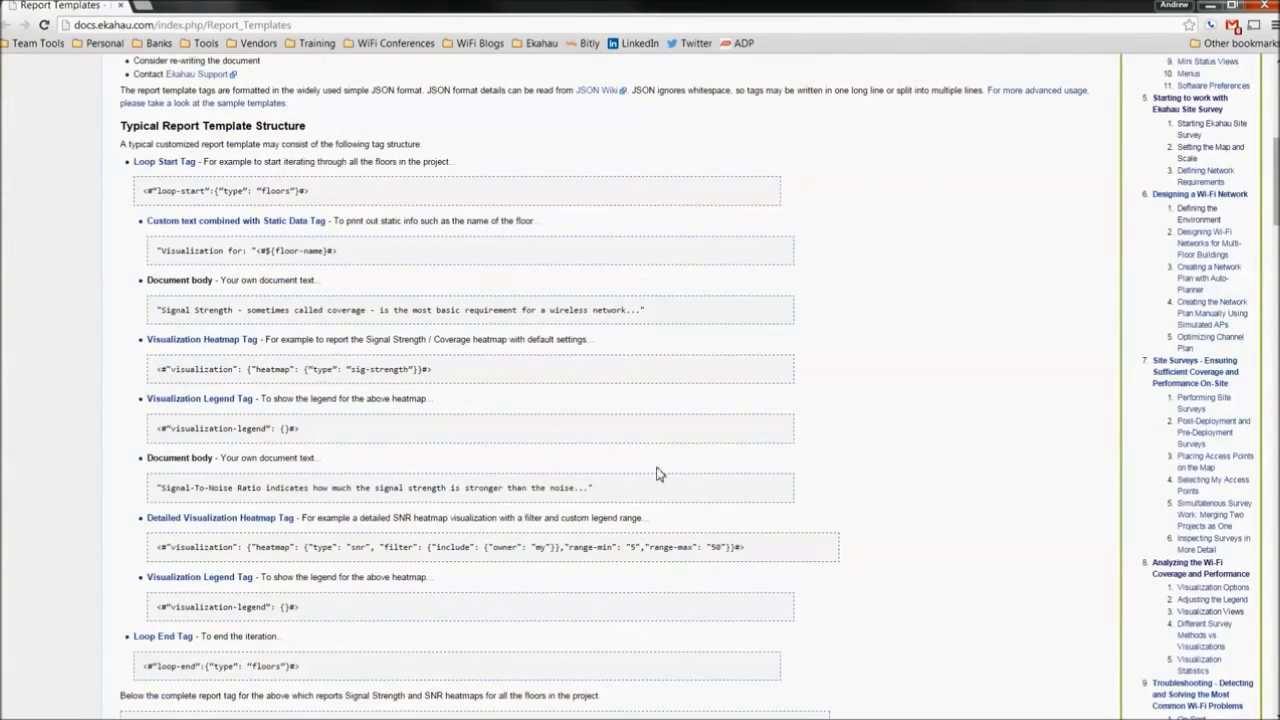
scroll(659, 474, down, 8)
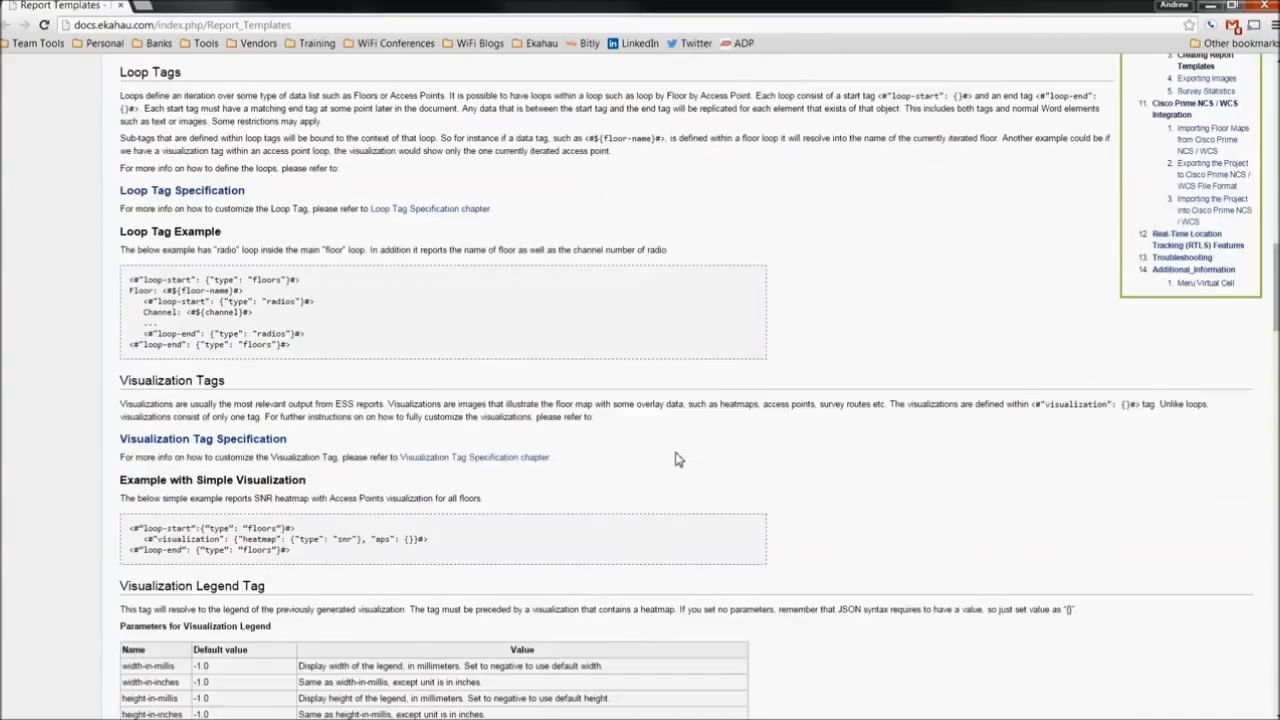
scroll(676, 459, down, 7)
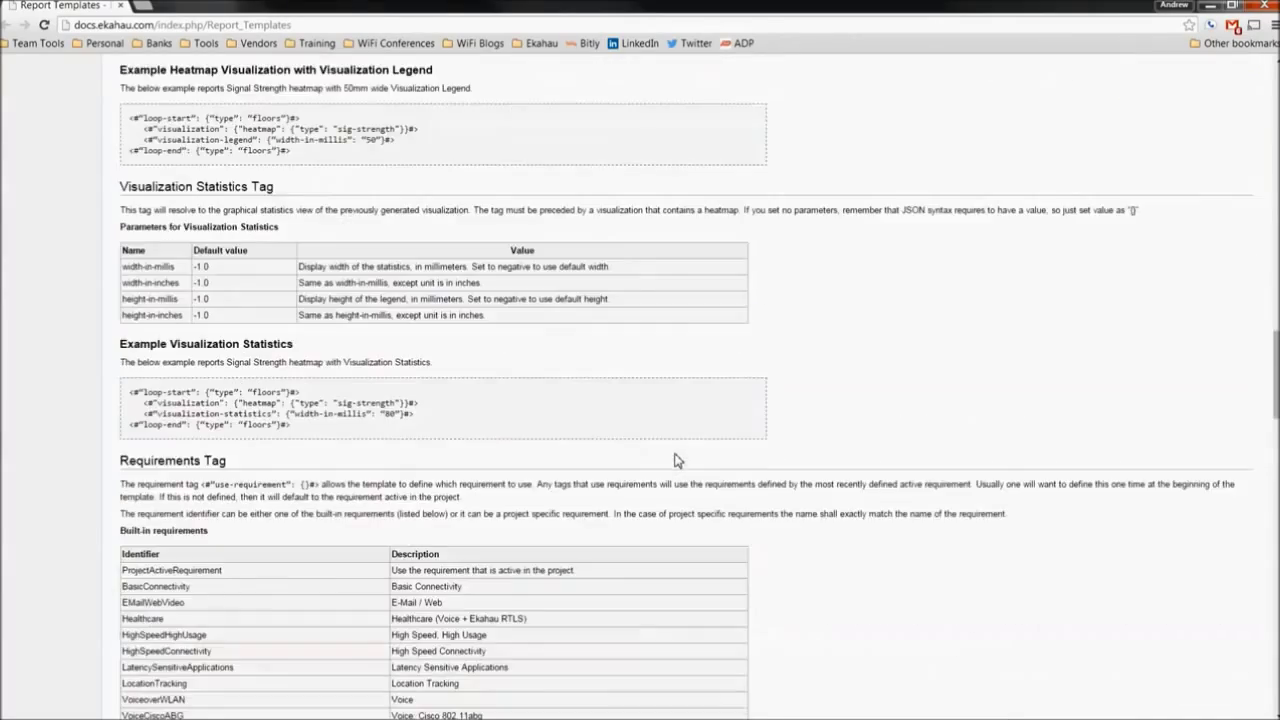
scroll(675, 460, down, 7)
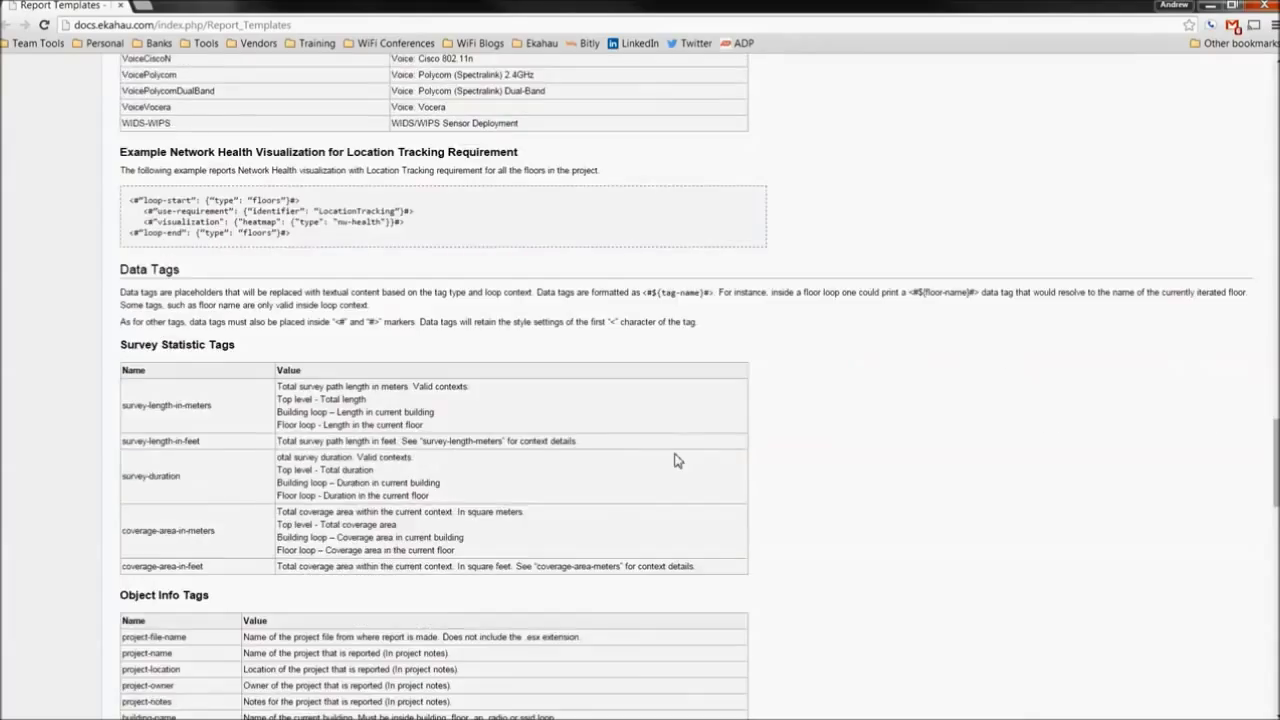
scroll(676, 460, down, 8)
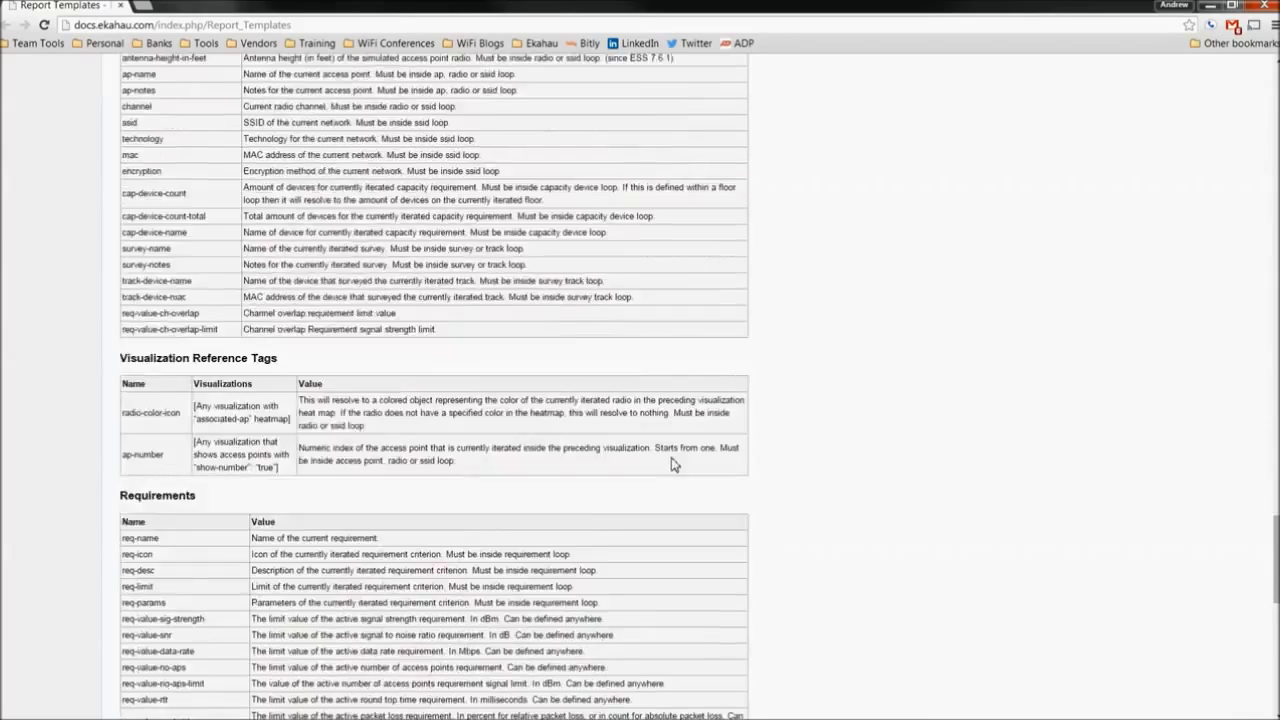
scroll(676, 463, down, 9)
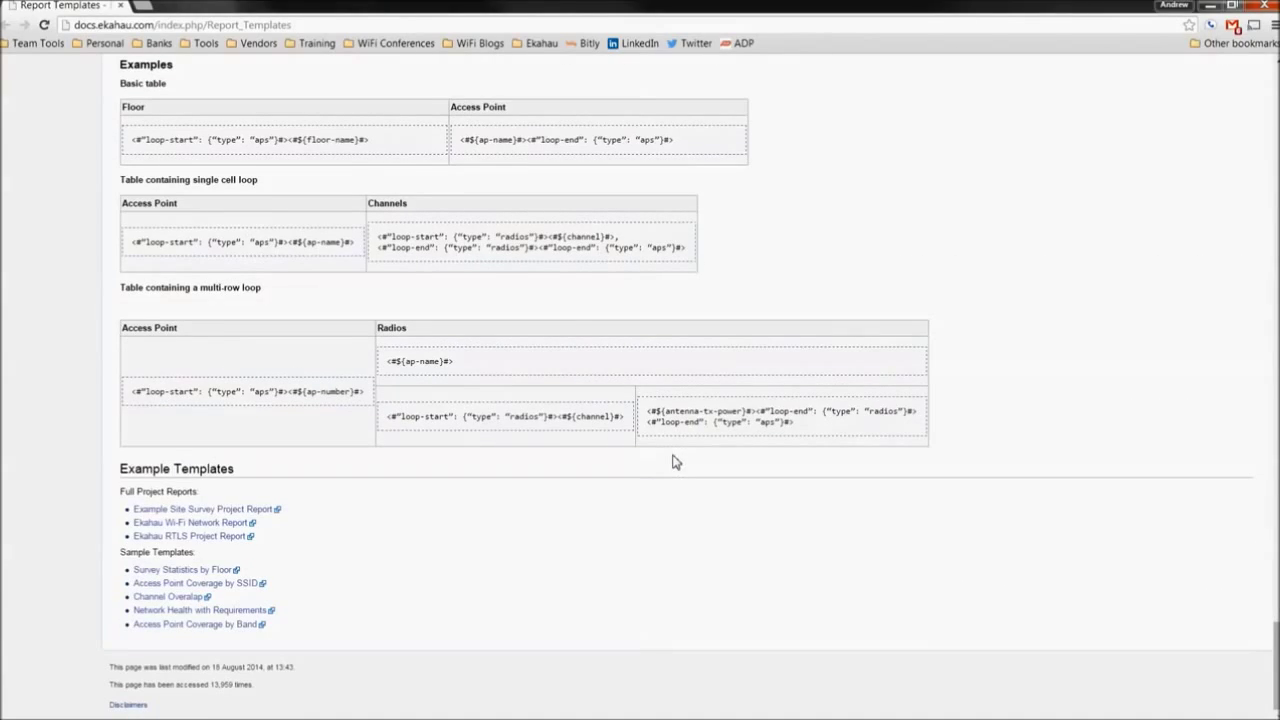
Step: Generate Office-Planning-Example_report.docx into the Report Templates folder under Site Survey Projects
click(1270, 7)
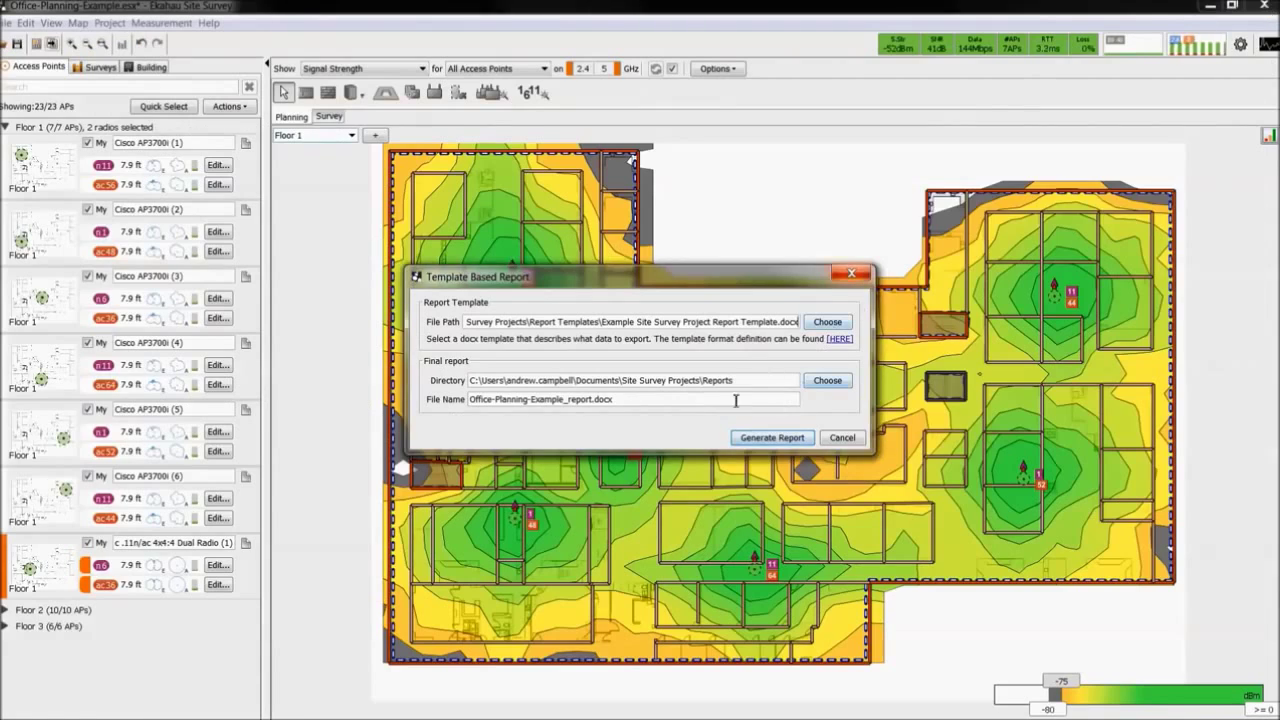
click(828, 381)
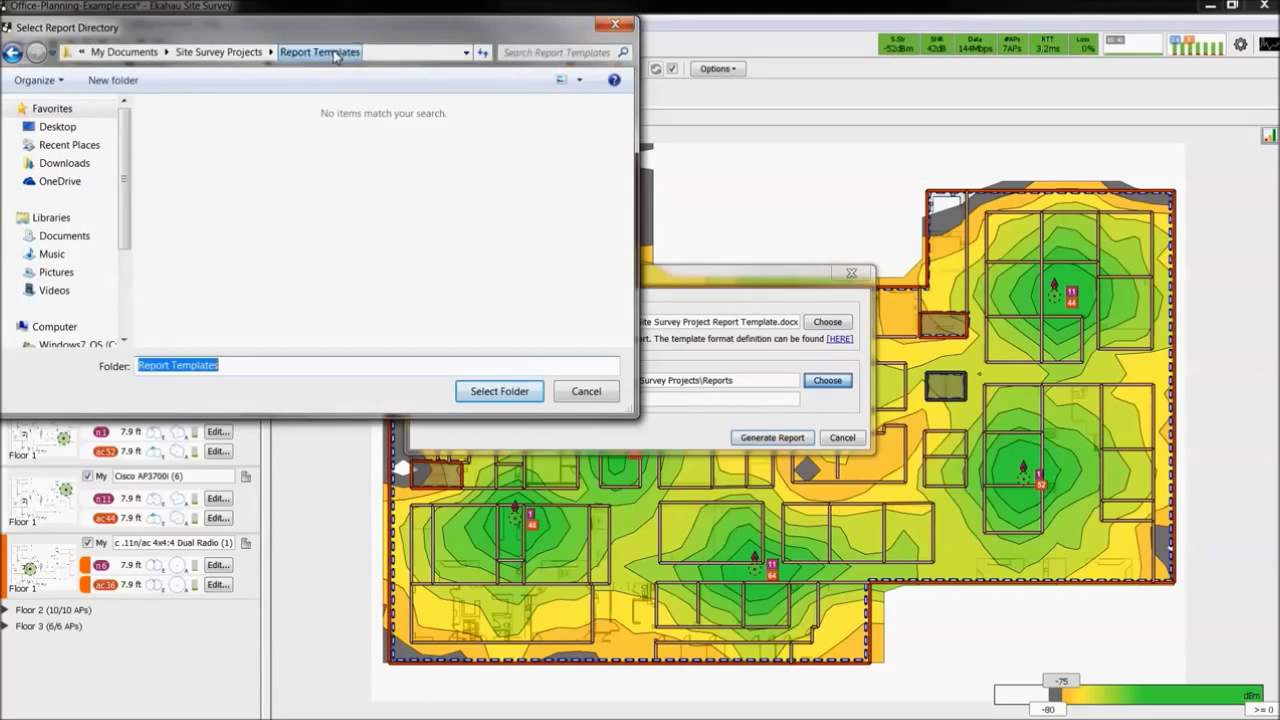
click(219, 52)
double_click(205, 155)
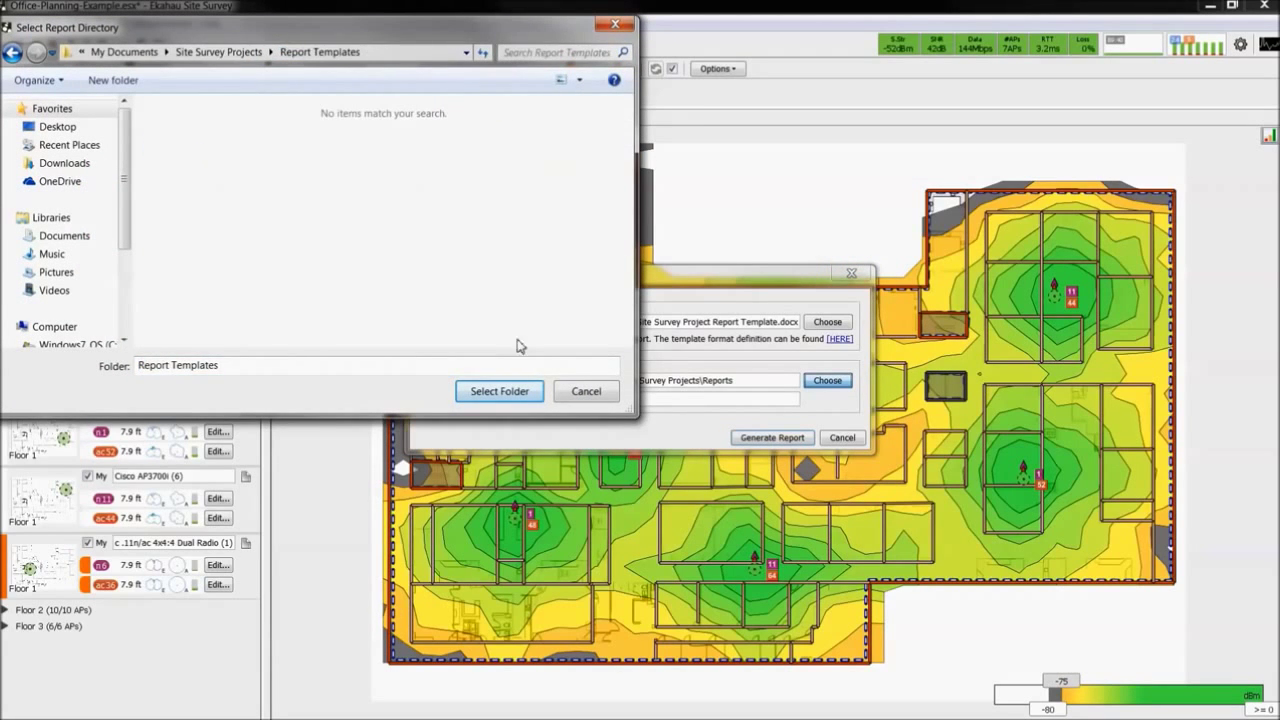
click(540, 392)
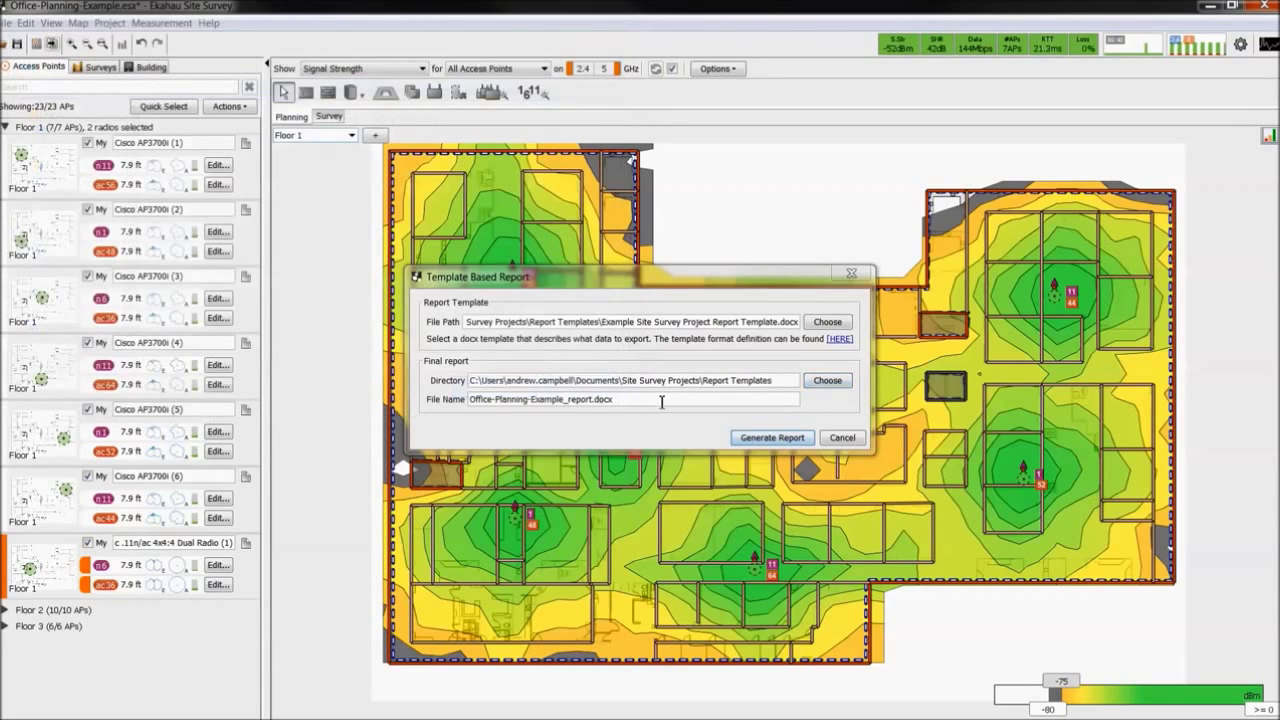
click(772, 438)
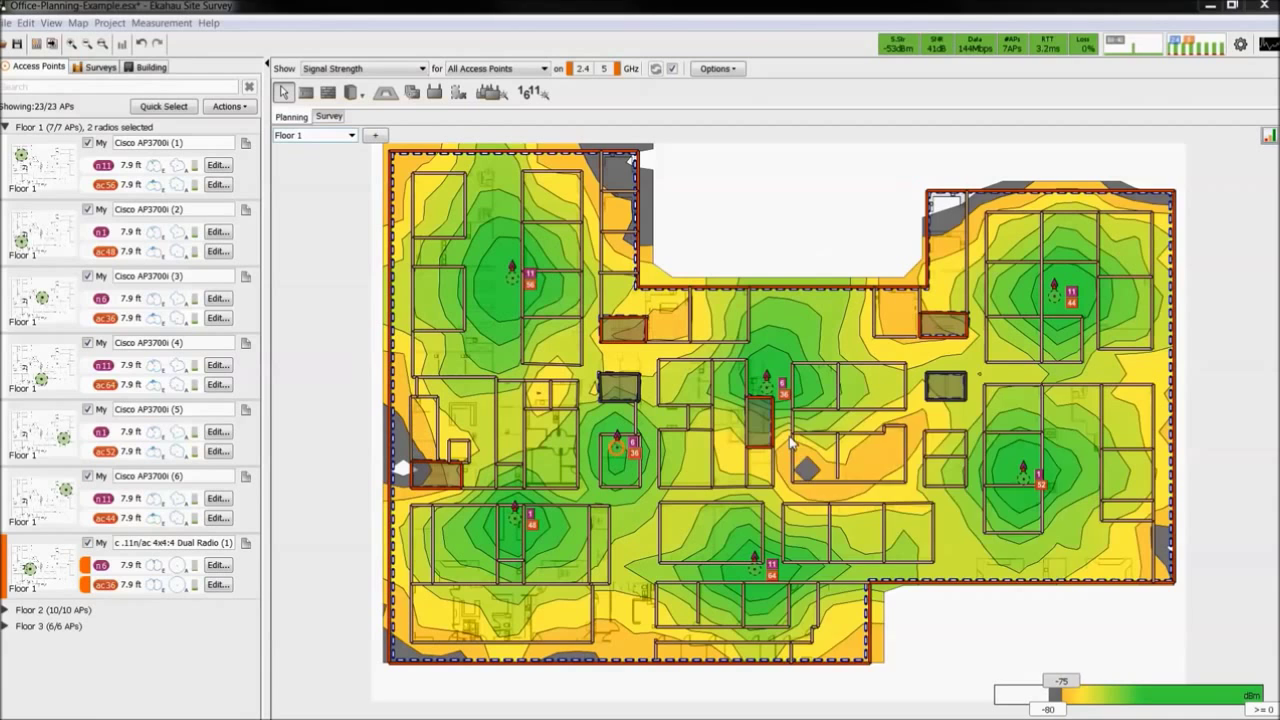
mouse_move(793, 440)
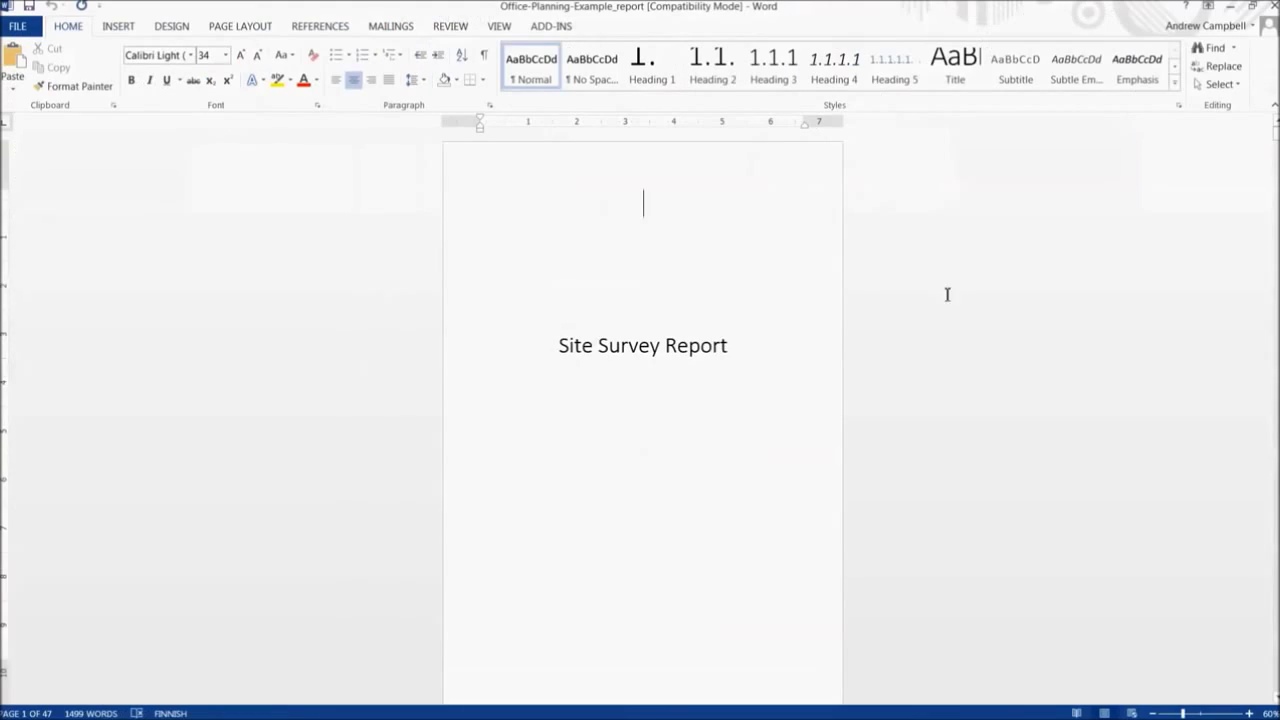
Step: Scroll the 47-page custom Site Survey Report down to section 5.3 Coverage, Interference and SNR
scroll(952, 316, down, 15)
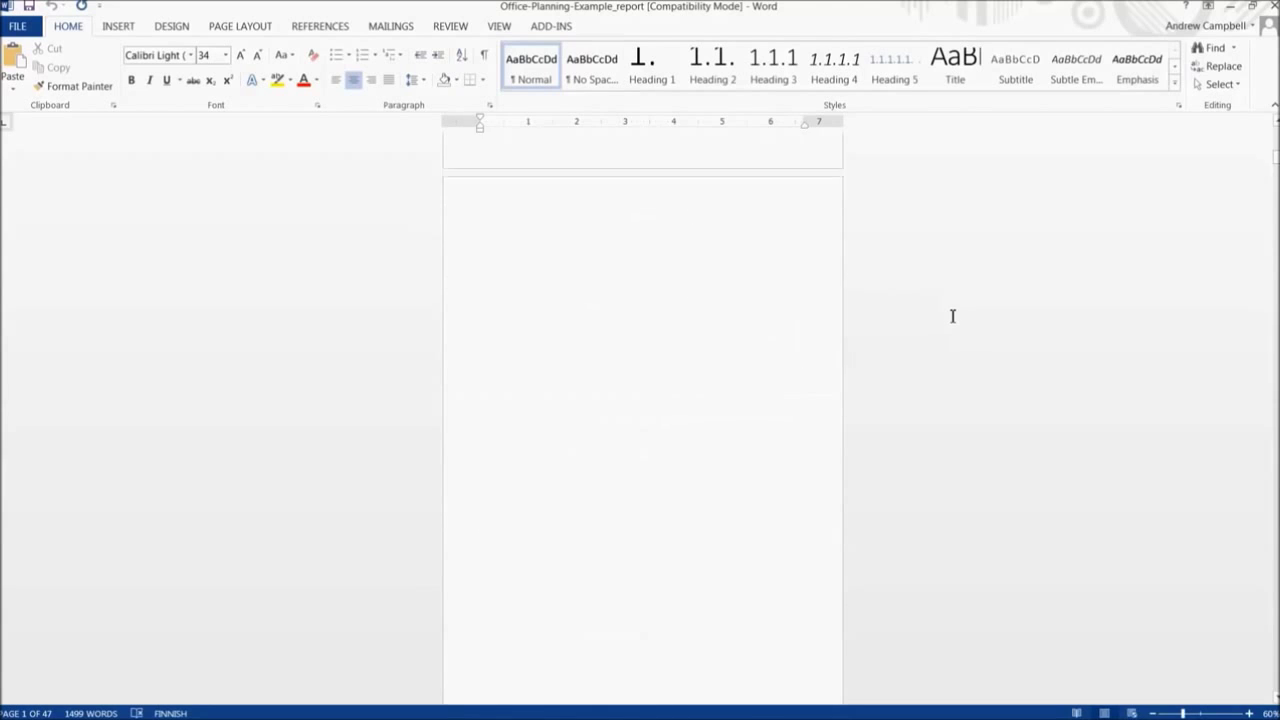
scroll(952, 316, down, 15)
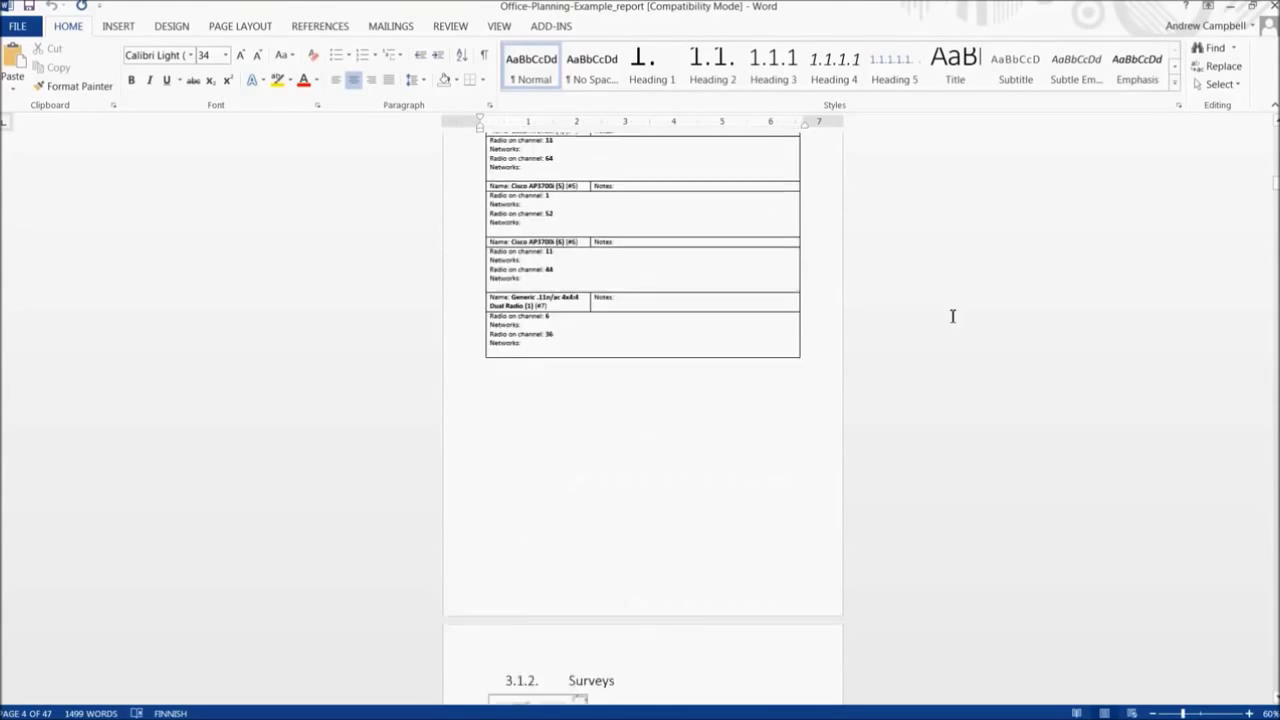
scroll(952, 316, down, 15)
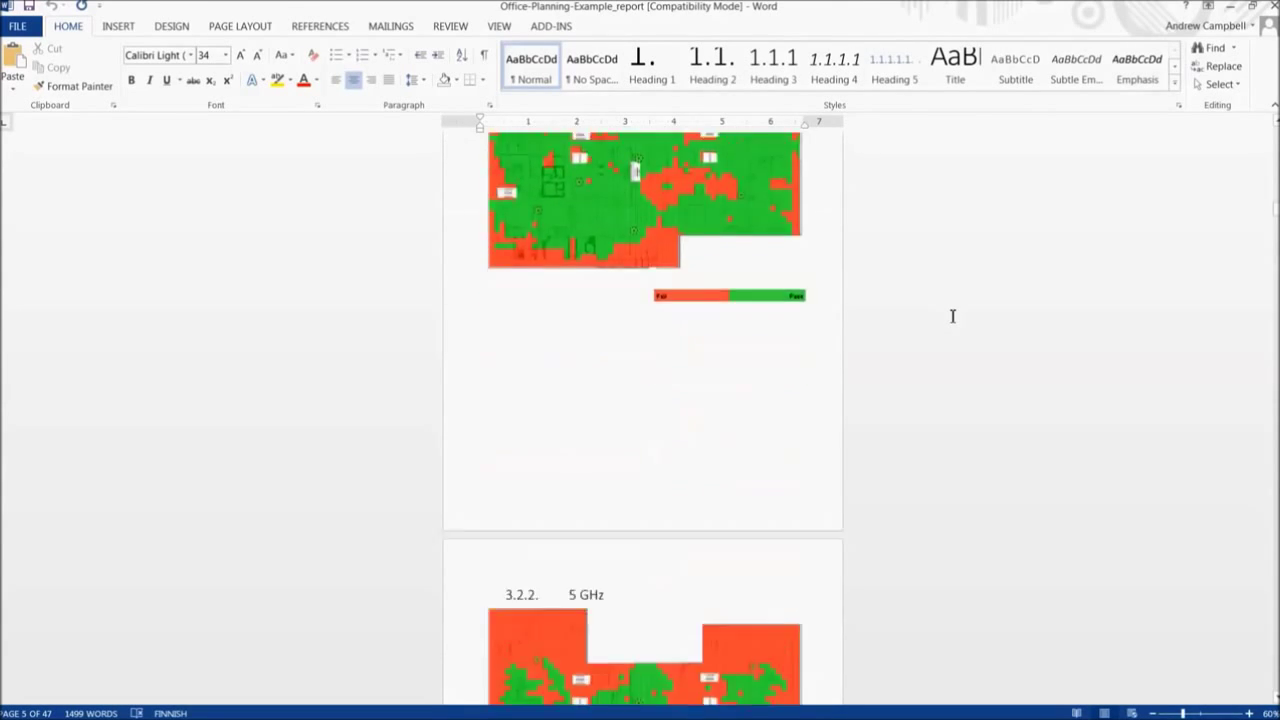
scroll(952, 316, down, 15)
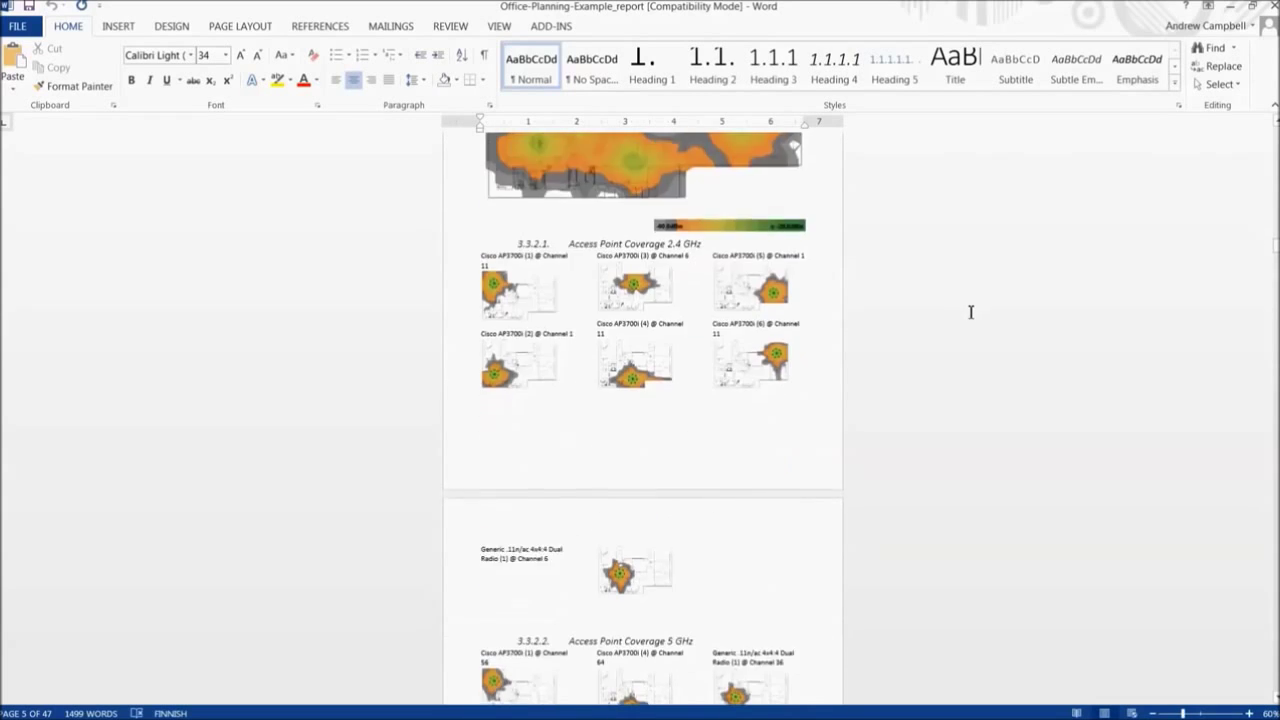
scroll(970, 312, down, 15)
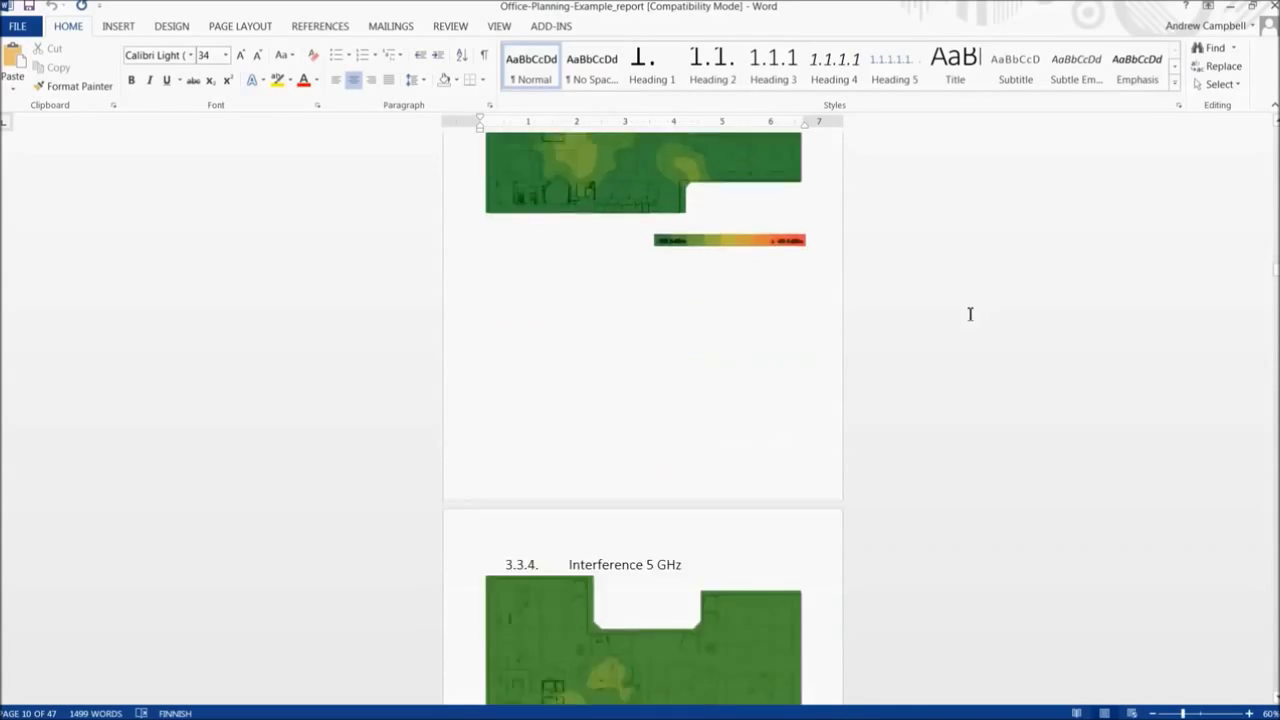
scroll(1267, 284, down, 15)
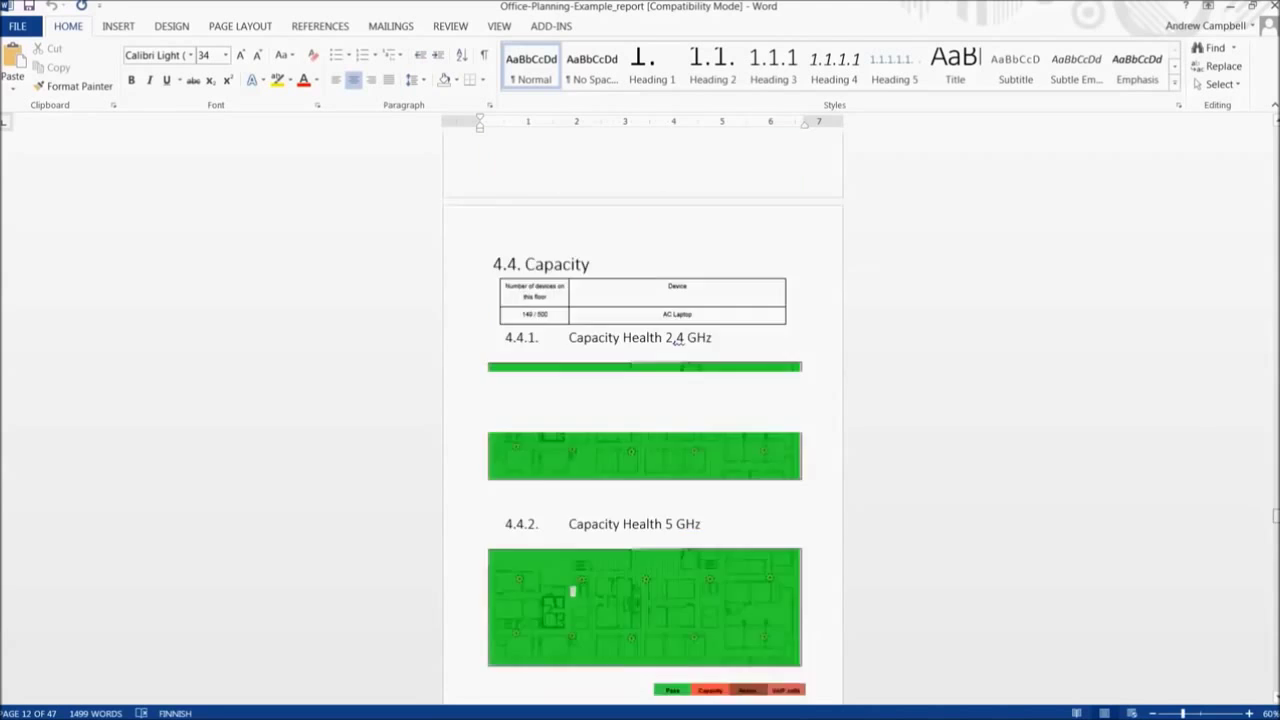
scroll(644, 384, up, 1)
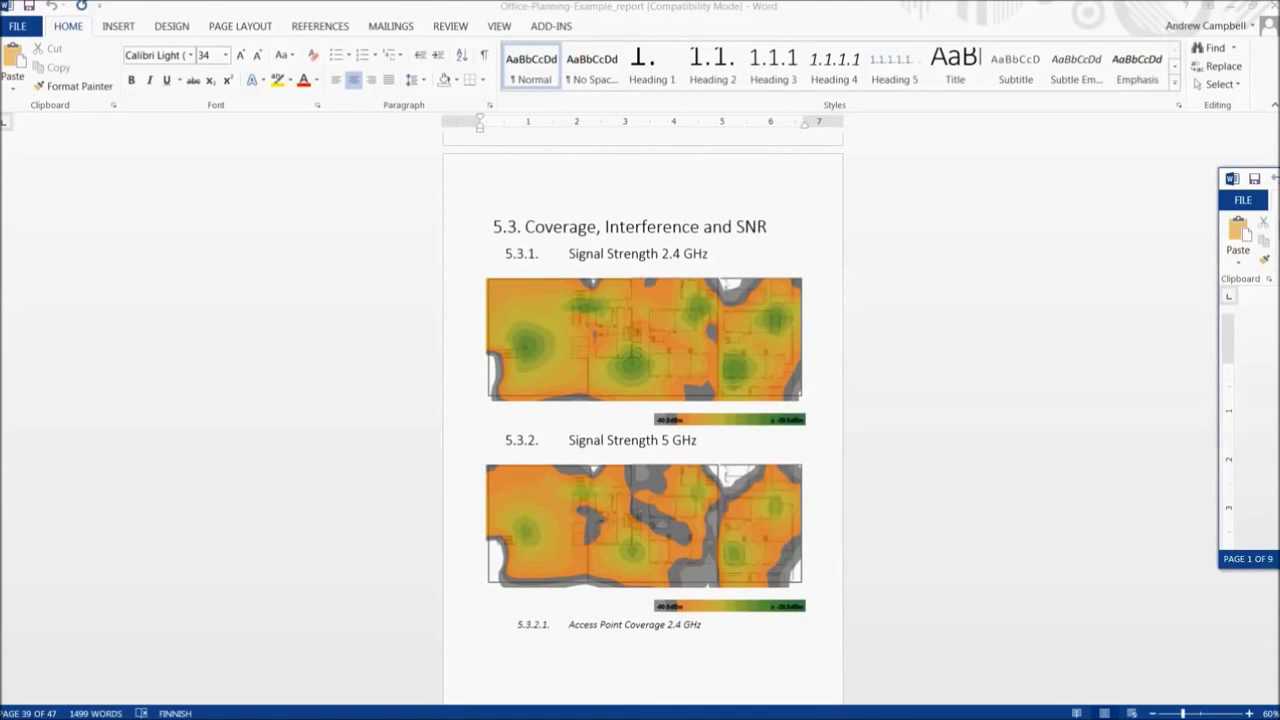
Step: Scroll the template's loop and visualization tags from the title page to section 3.3
scroll(714, 381, down, 10)
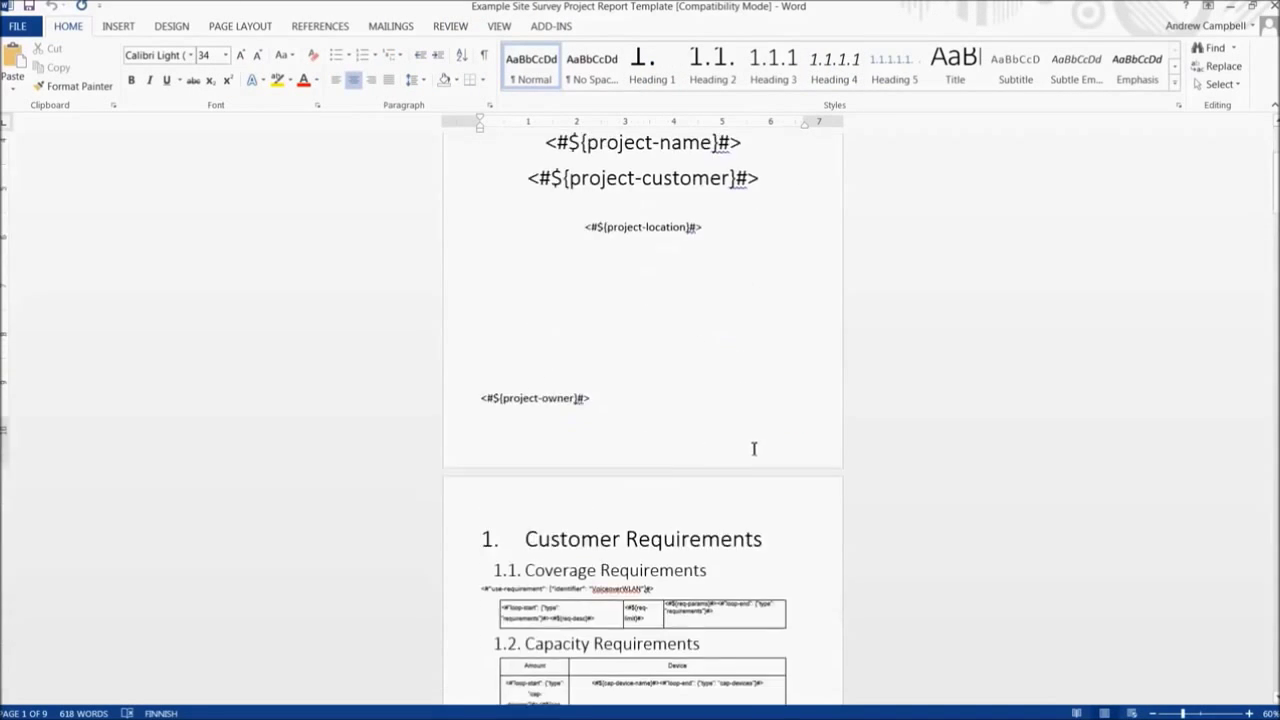
scroll(747, 366, down, 10)
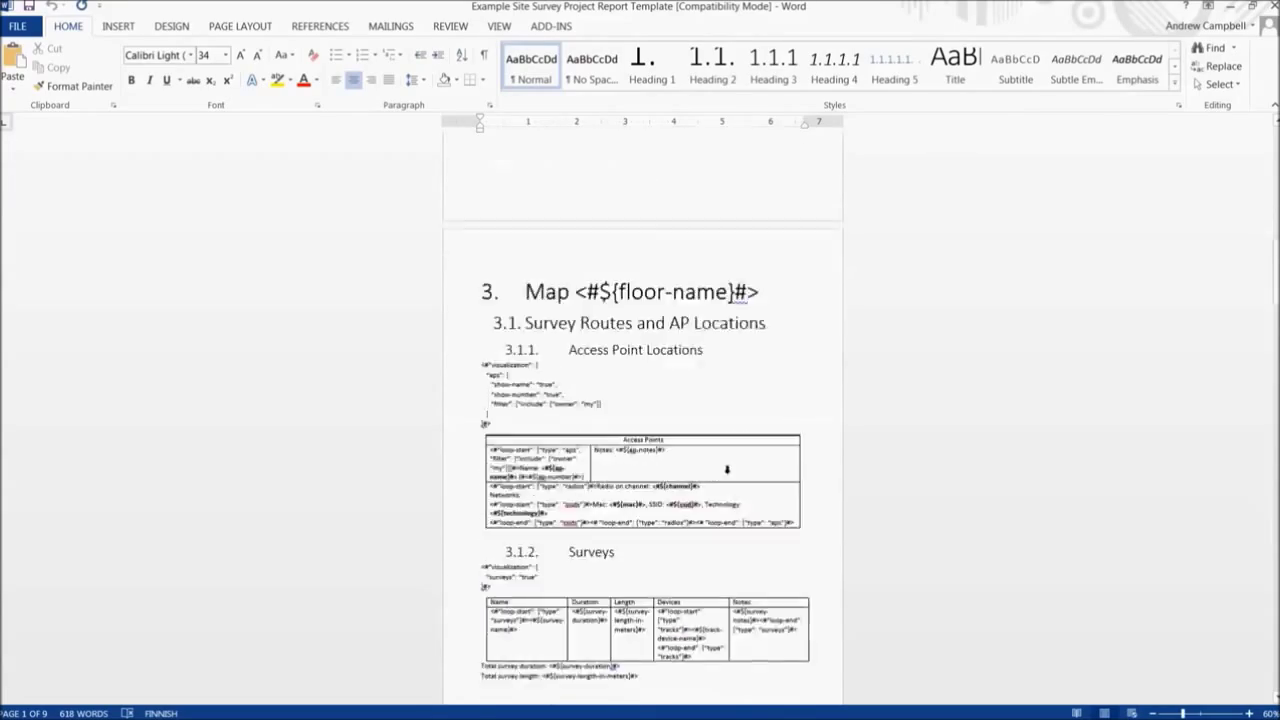
scroll(749, 429, down, 8)
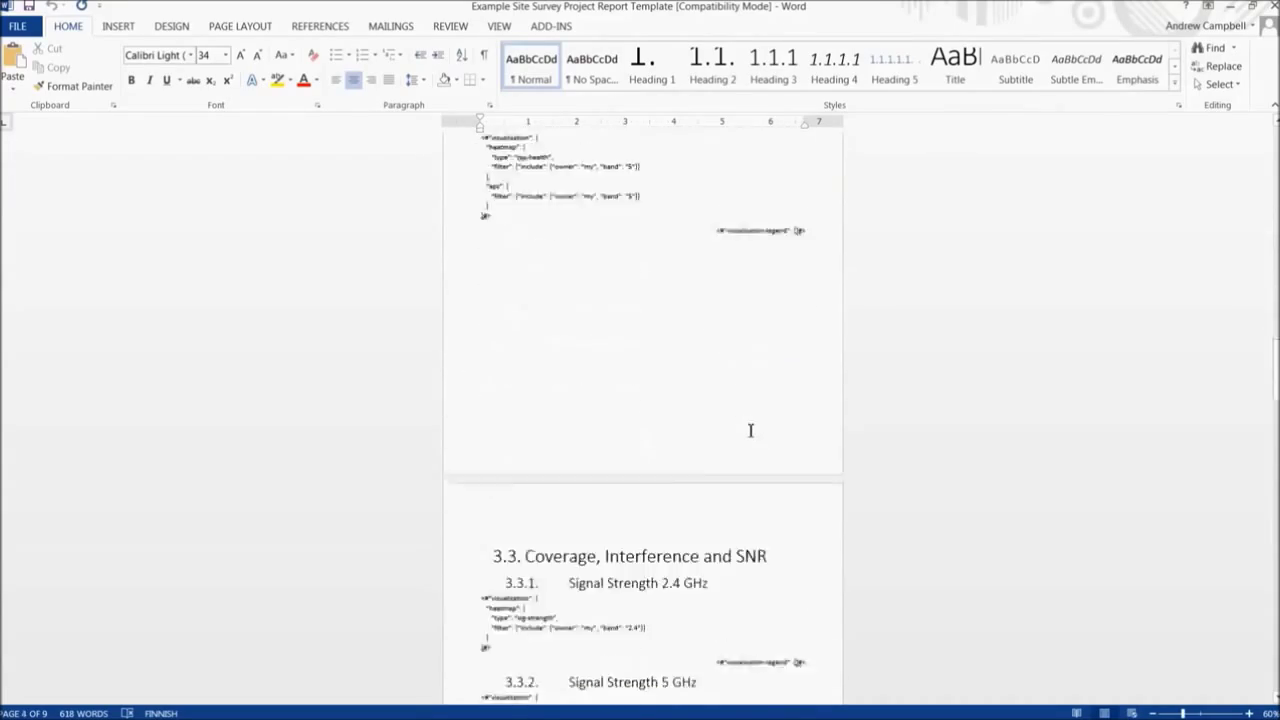